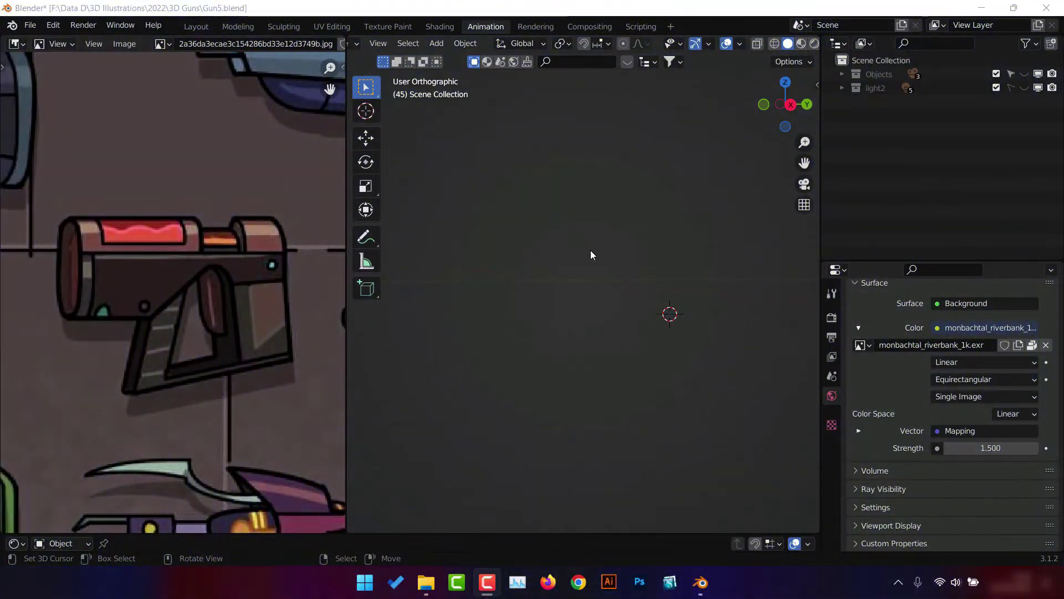
# Add a cube at the world origin, deleting the accidentally added cylinder.
pyautogui.moveTo(613, 276); pyautogui.dragTo(637, 297, button='middle')
pyautogui.hotkey('shift', 'a')
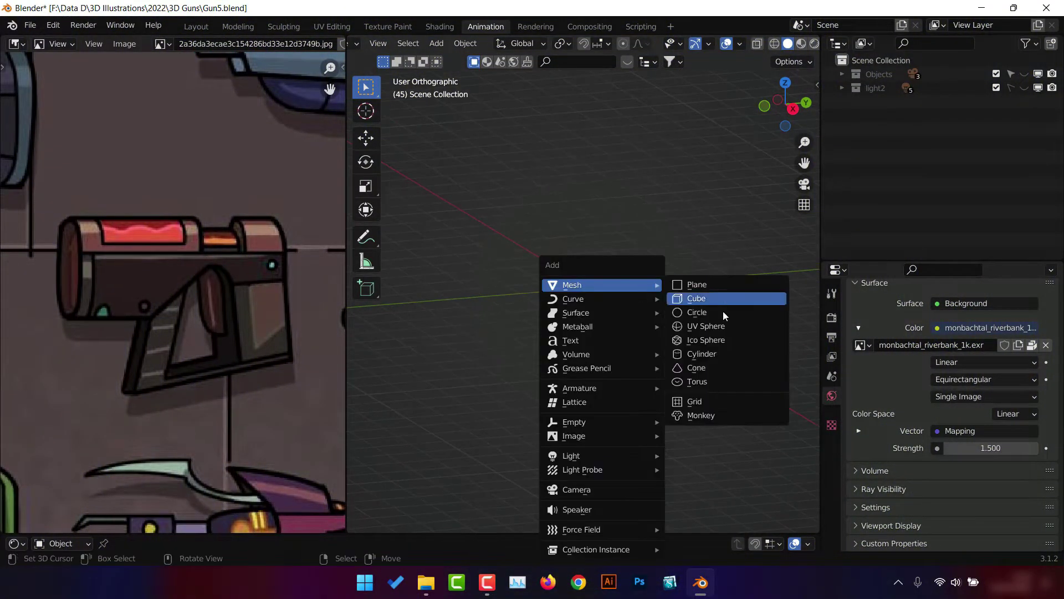
pyautogui.click(708, 355)
pyautogui.moveTo(665, 369); pyautogui.dragTo(647, 379, button='middle')
pyautogui.press('x')
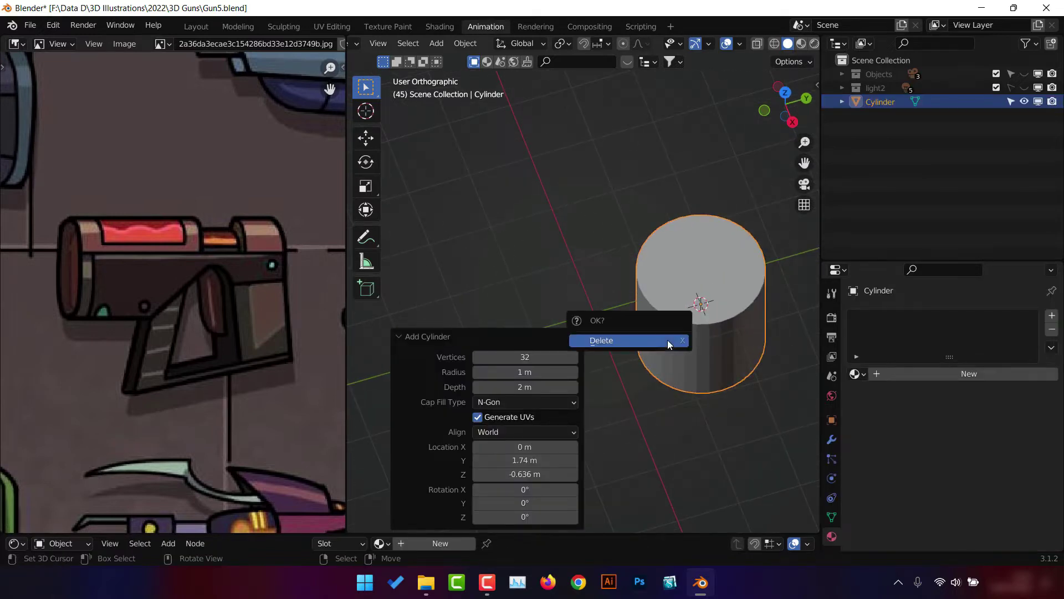
pyautogui.click(668, 341)
pyautogui.hotkey('shift', 'a')
pyautogui.click(715, 298)
pyautogui.moveTo(715, 298)
pyautogui.mouseDown(button='middle')
pyautogui.moveTo(656, 275)
pyautogui.moveTo(535, 346)
pyautogui.mouseUp(button='middle')
pyautogui.hotkey('alt', 'g')
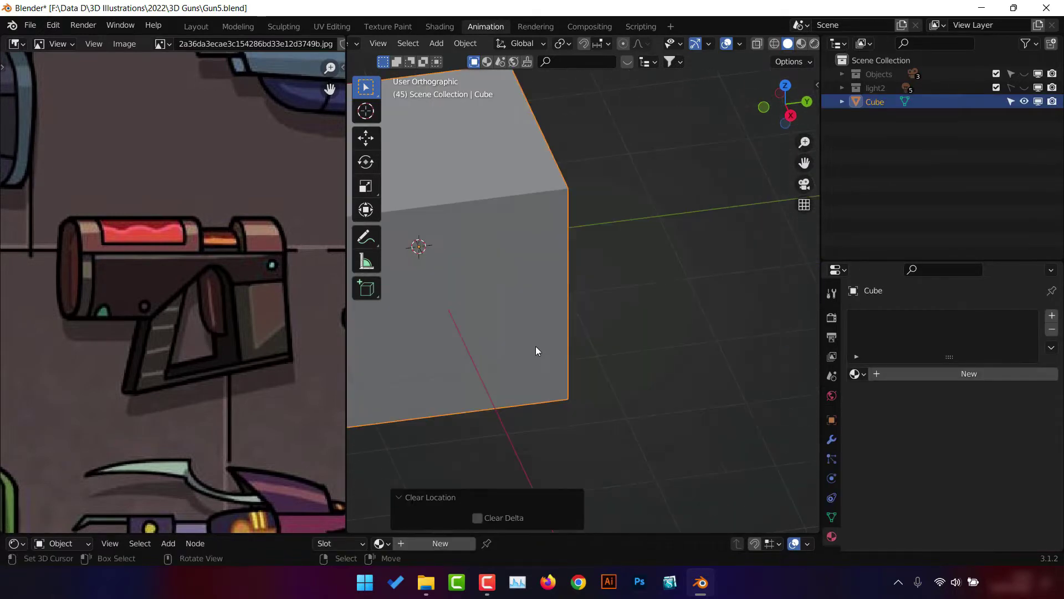
# Scale the cube narrower along X to 0.960.
pyautogui.press('s')
pyautogui.click(582, 272)
pyautogui.press('s')
pyautogui.press('x')
pyautogui.moveTo(587, 276)
pyautogui.mouseDown(button='middle')
pyautogui.moveTo(571, 302)
pyautogui.moveTo(613, 251)
pyautogui.mouseUp(button='middle')
pyautogui.click(580, 275)
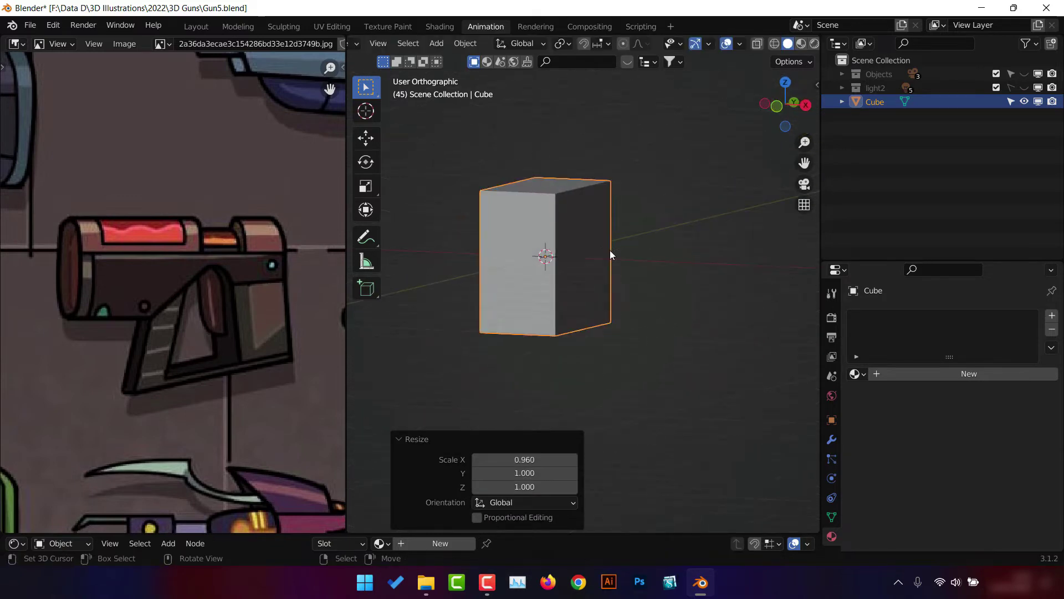
# Apply the cube's scale so its edges can be bevelled evenly.
pyautogui.click(613, 280)
pyautogui.press('Tab')
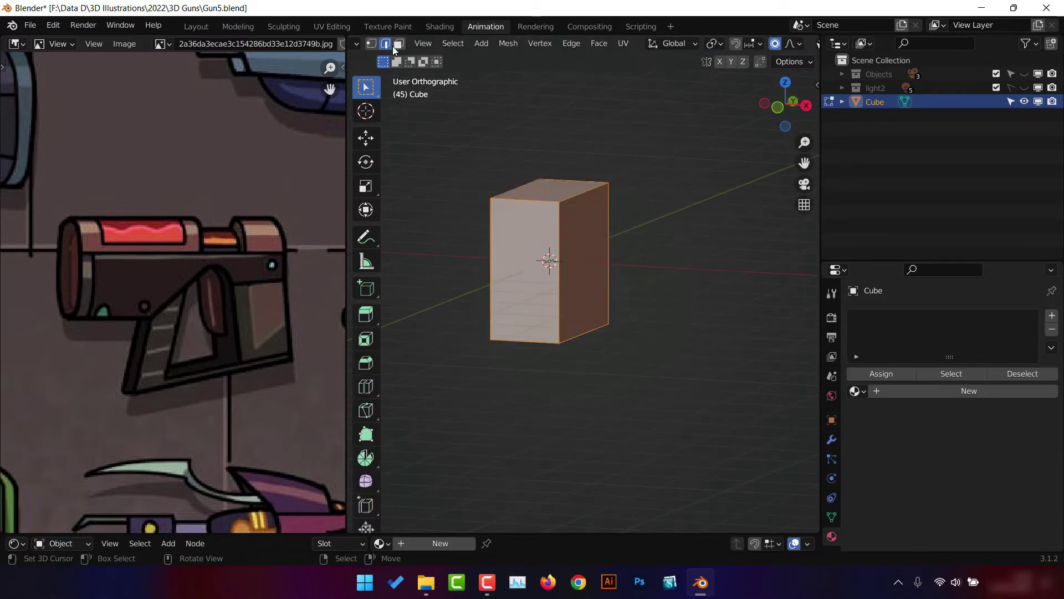
pyautogui.moveTo(585, 336); pyautogui.dragTo(599, 273, button='middle')
pyautogui.hotkey('ctrl', 'b')
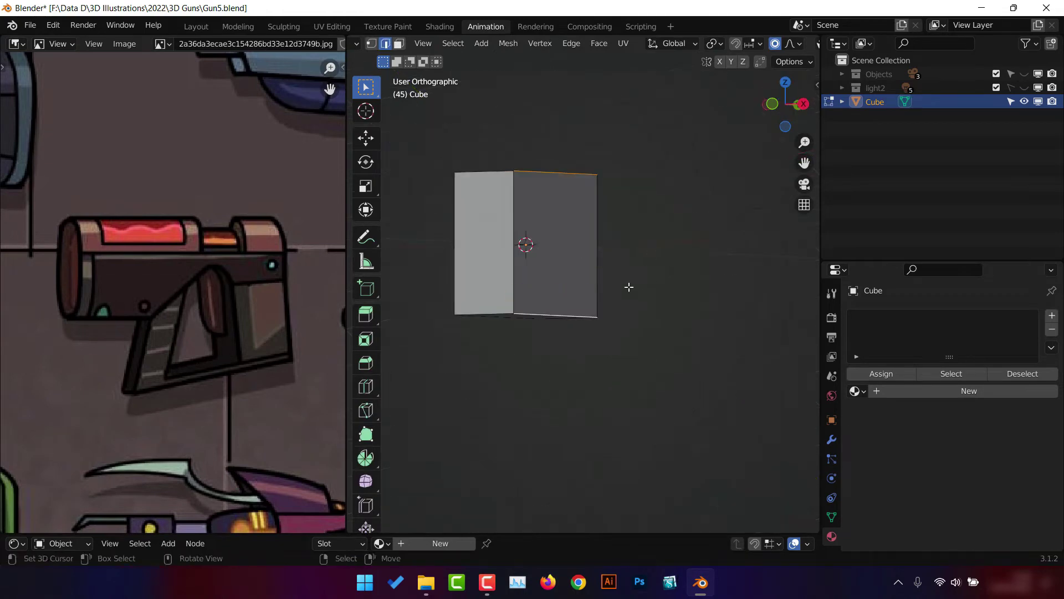
pyautogui.press('Tab')
pyautogui.hotkey('ctrl', 'a')
pyautogui.click(632, 311)
pyautogui.press('Tab')
# Bevel the top and bottom edges with 3 segments and add a loop cut along the block.
pyautogui.hotkey('ctrl', 'b')
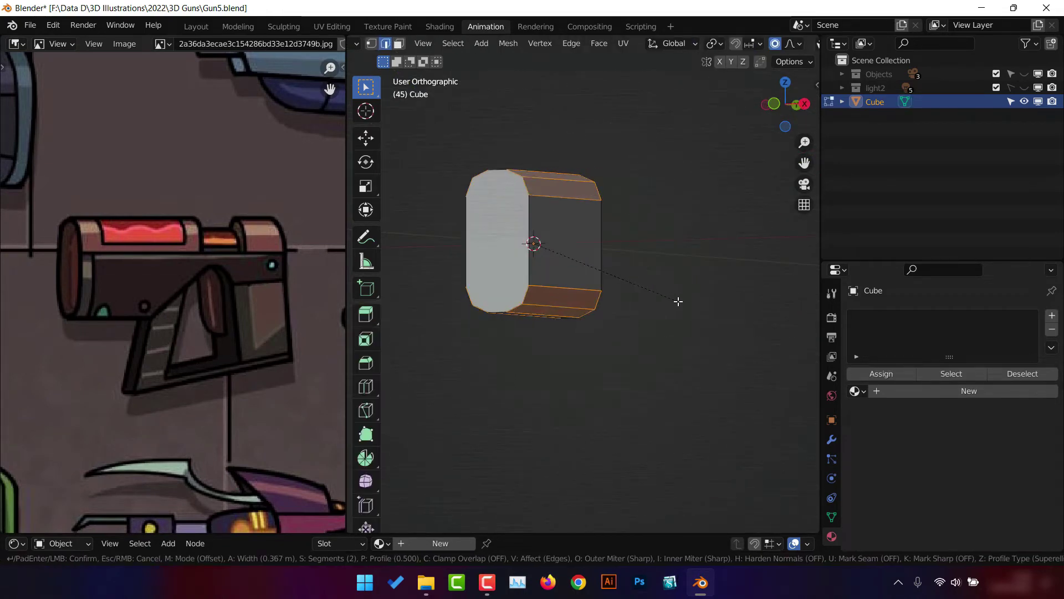
pyautogui.click(684, 302)
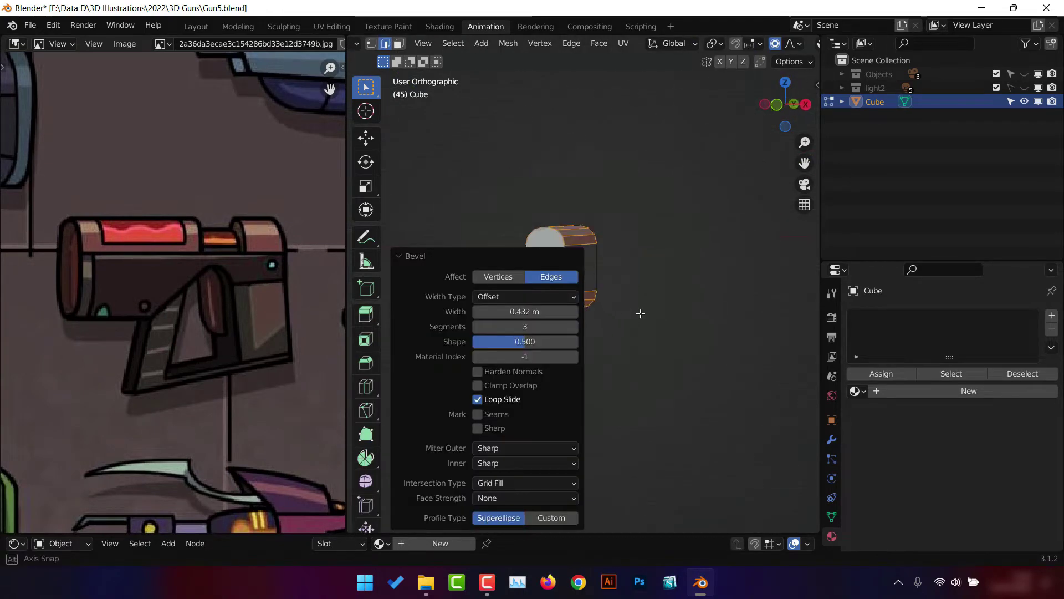
pyautogui.press('Tab')
pyautogui.press('Tab')
pyautogui.moveTo(664, 254); pyautogui.dragTo(607, 231, button='middle')
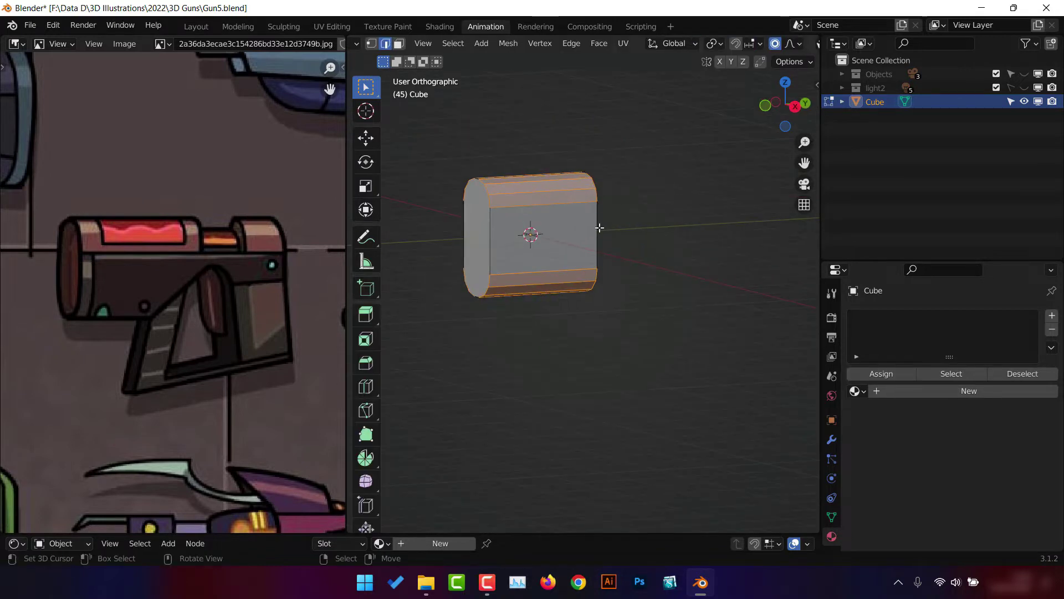
pyautogui.click(509, 240)
pyautogui.moveTo(509, 240)
pyautogui.mouseDown(button='middle')
pyautogui.moveTo(610, 233)
pyautogui.moveTo(587, 222)
pyautogui.moveTo(632, 210)
pyautogui.moveTo(542, 187)
pyautogui.moveTo(598, 218)
pyautogui.moveTo(581, 214)
pyautogui.mouseUp(button='middle')
pyautogui.press('Tab')
pyautogui.press('Tab')
# Inset the end face by 0.1458 m and slide the new edge loop.
pyautogui.press('3')
pyautogui.hotkey('alt', 'a')
pyautogui.press('i')
pyautogui.click(649, 205)
pyautogui.click(475, 177)
pyautogui.press('g')
pyautogui.click(559, 216)
# Select the strip of faces along the top and duplicate it.
pyautogui.scroll(-2, 581, 215)
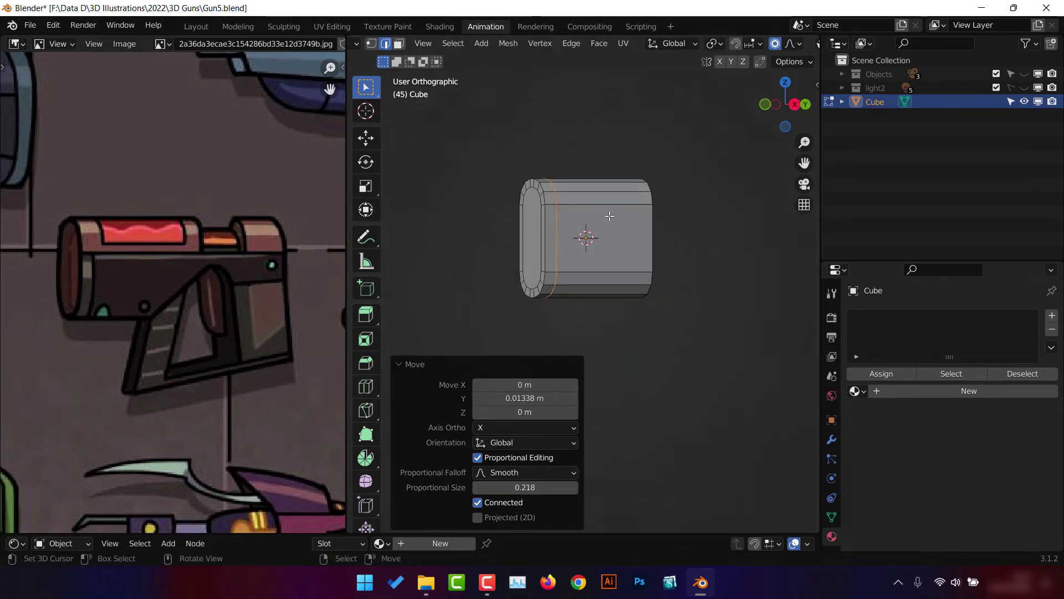
pyautogui.scroll(2, 610, 216)
pyautogui.press('a')
pyautogui.keyDown('alt'); pyautogui.click(629, 204); pyautogui.keyUp('alt')
pyautogui.scroll(1, 710, 209)
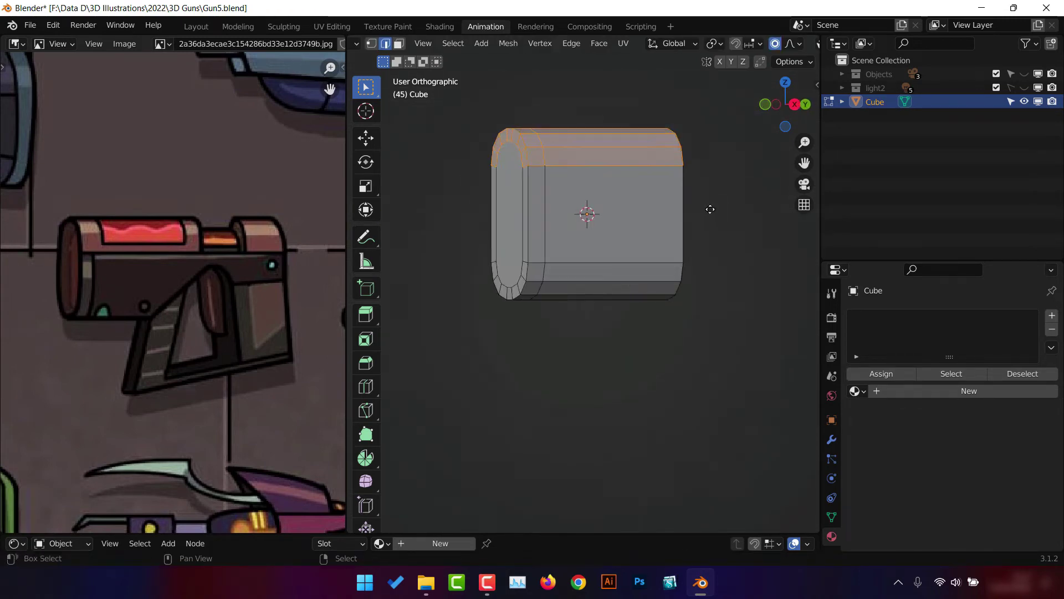
pyautogui.hotkey('shift', 'd')
# Separate the duplicated top strip into its own object, Cube.001.
pyautogui.press('p')
pyautogui.press('Tab')
pyautogui.click(523, 128)
pyautogui.press('Tab')
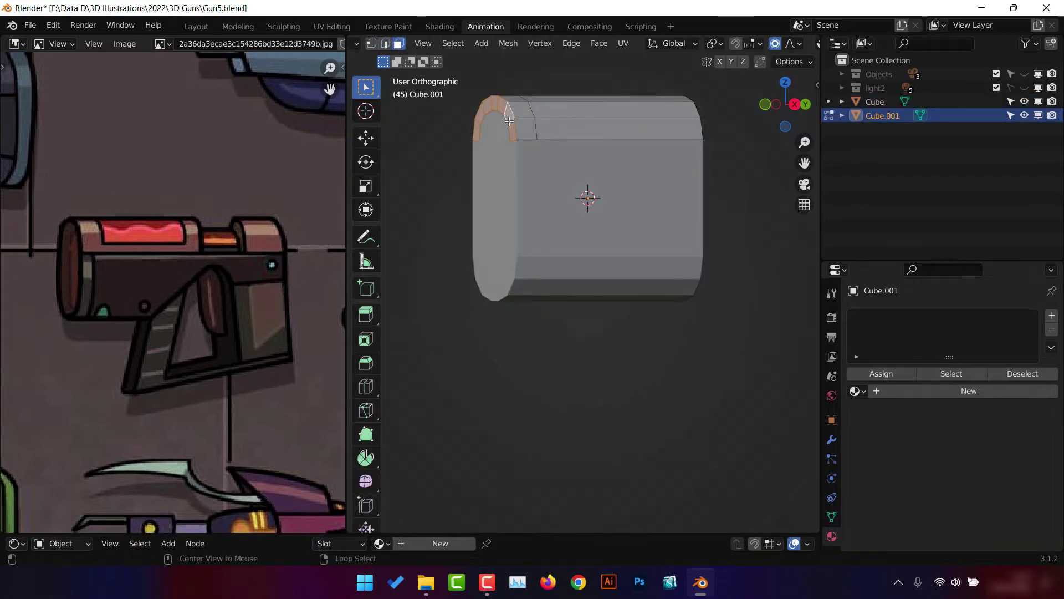
pyautogui.press('KP_3')
pyautogui.hotkey('alt', 'z')
pyautogui.hotkey('alt', 'a')
pyautogui.press('b')
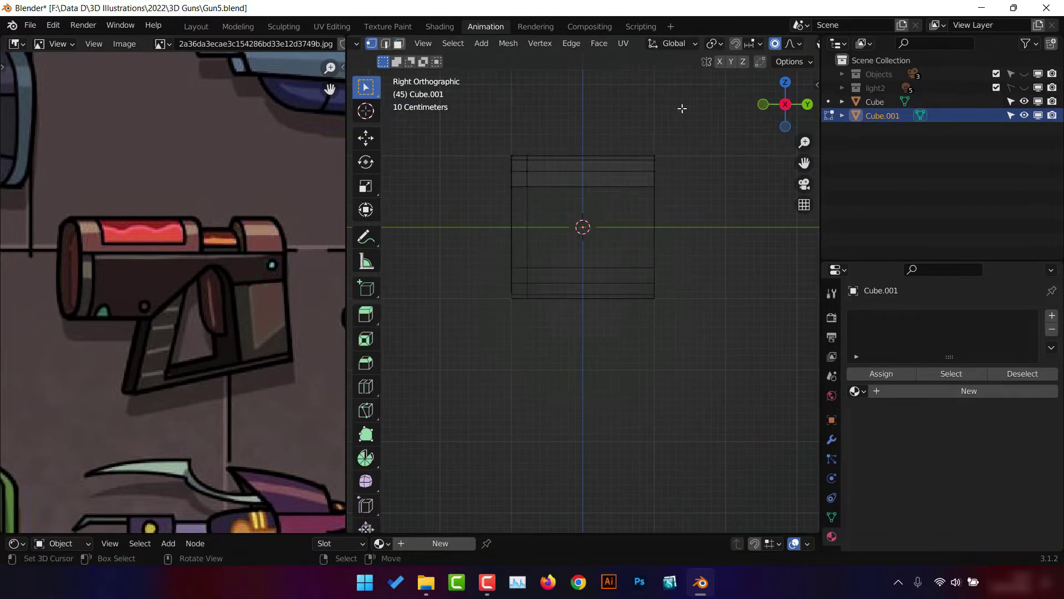
pyautogui.click(637, 235)
# Apply the top piece's scale and give it a Solidify modifier of -0.11 m.
pyautogui.press('Tab')
pyautogui.moveTo(647, 233); pyautogui.dragTo(633, 224, button='middle')
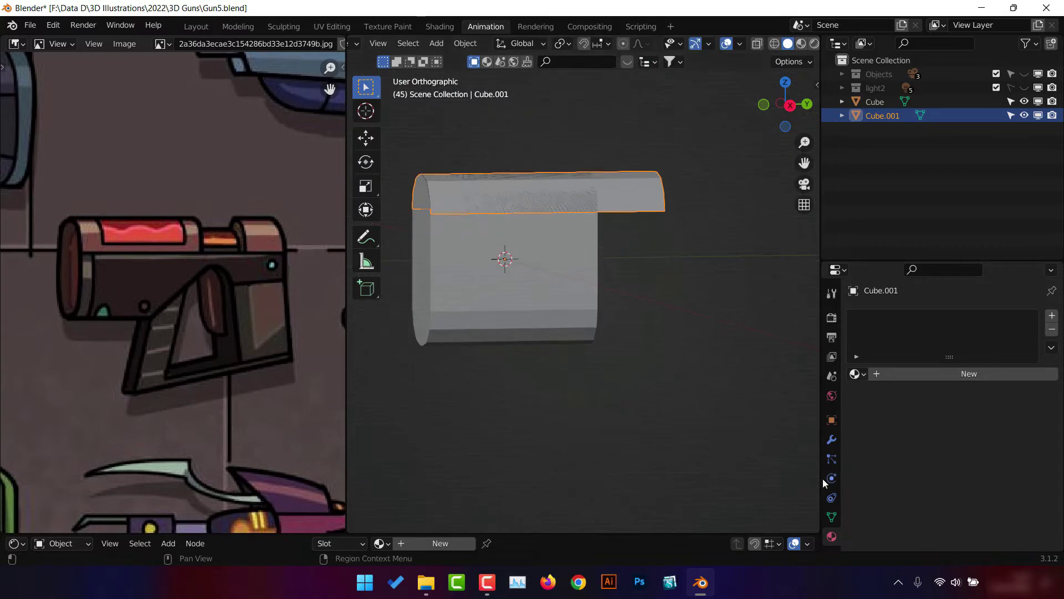
pyautogui.hotkey('ctrl', 'a')
pyautogui.click(831, 439)
pyautogui.click(874, 315)
pyautogui.click(774, 224)
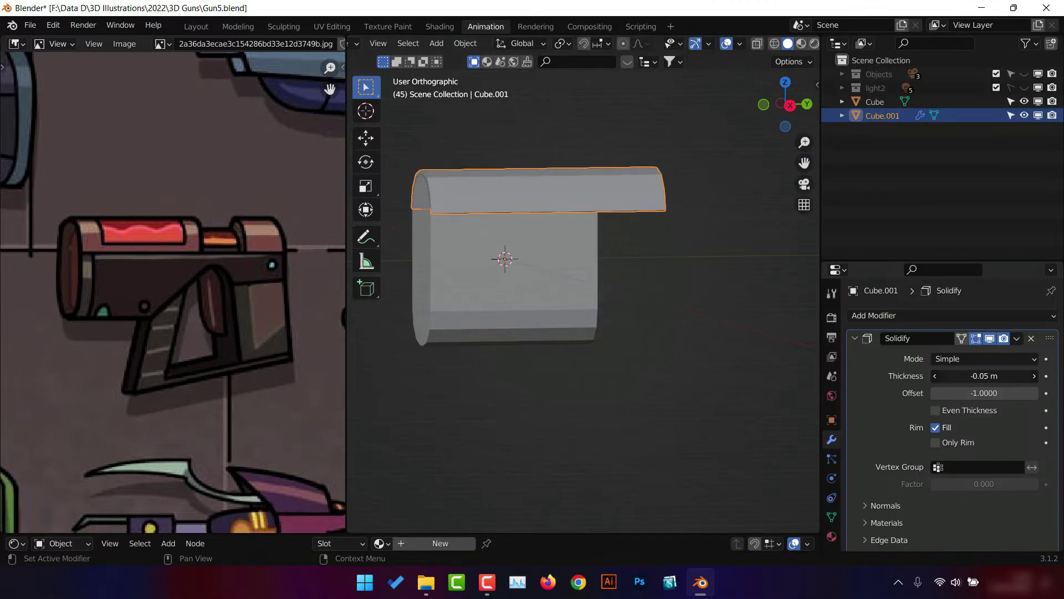
pyautogui.moveTo(693, 284); pyautogui.dragTo(714, 285, button='middle')
# Add two centred loop cuts across the shell and stretch the middle faces along Y.
pyautogui.press('Tab')
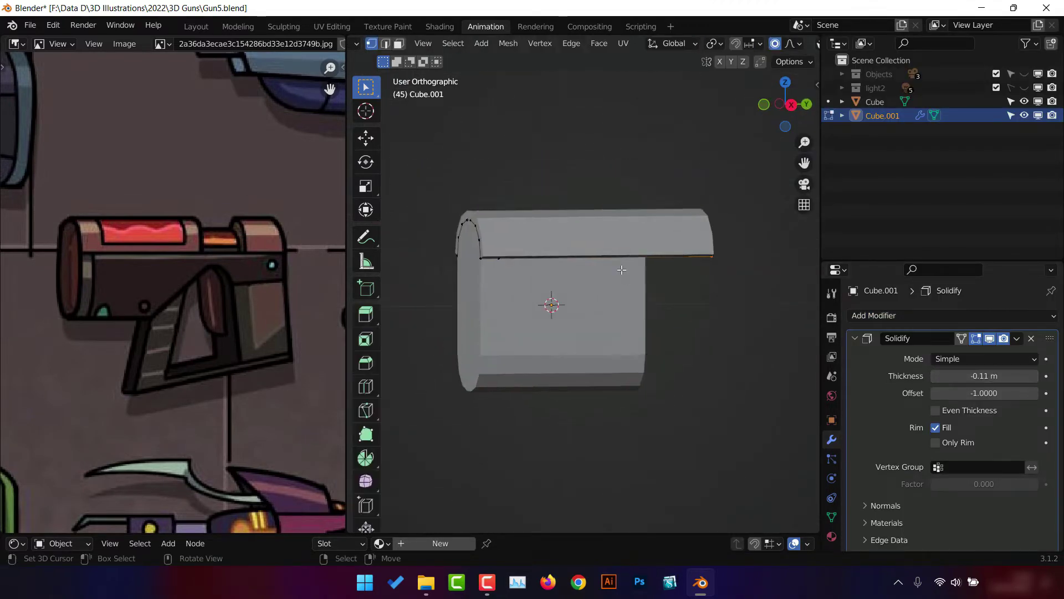
pyautogui.press('KP_3')
pyautogui.hotkey('alt', 'z')
pyautogui.hotkey('ctrl', 'r')
pyautogui.scroll(2, 589, 218)
pyautogui.click(589, 219)
pyautogui.rightClick(712, 237)
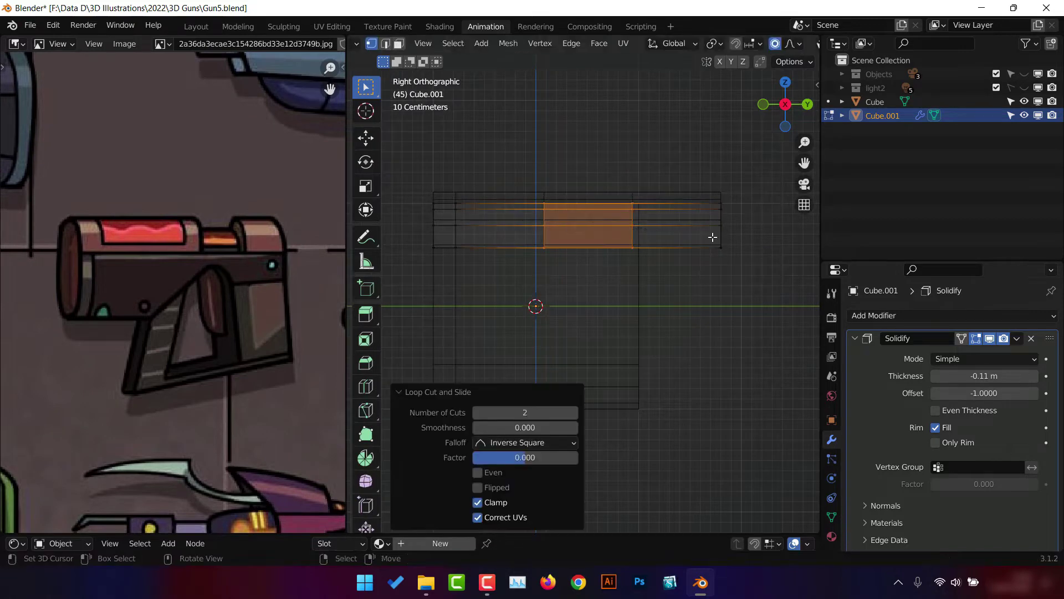
pyautogui.click(755, 249)
pyautogui.moveTo(755, 249); pyautogui.dragTo(751, 232, button='middle')
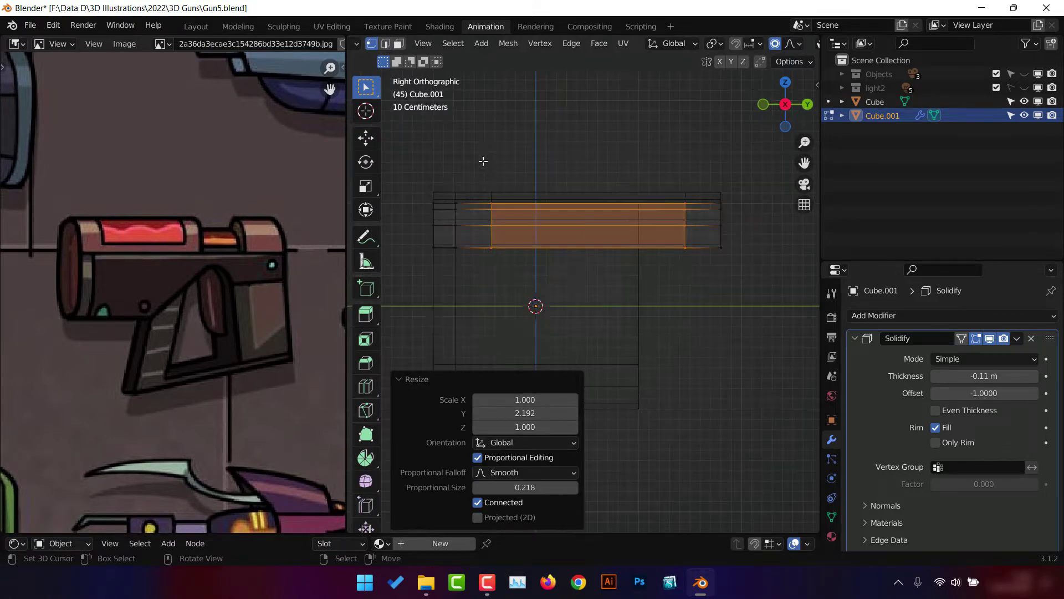
# Separate the middle faces into a panel, remove its Solidify, and enlarge it slightly.
pyautogui.press('p')
pyautogui.click(483, 161)
pyautogui.moveTo(483, 160)
pyautogui.mouseDown(button='middle')
pyautogui.moveTo(703, 269)
pyautogui.moveTo(617, 249)
pyautogui.mouseUp(button='middle')
pyautogui.hotkey('alt', 'z')
pyautogui.press('Tab')
pyautogui.click(1031, 338)
pyautogui.press('s')
pyautogui.moveTo(704, 275)
pyautogui.mouseDown(button='middle')
pyautogui.moveTo(715, 282)
pyautogui.moveTo(775, 263)
pyautogui.moveTo(704, 254)
pyautogui.moveTo(625, 280)
pyautogui.mouseUp(button='middle')
pyautogui.click(719, 287)
# Join the panel into the shell, extrude its top edge, and box-select the central section.
pyautogui.keyDown('shift'); pyautogui.click(704, 254); pyautogui.keyUp('shift')
pyautogui.hotkey('ctrl', 'j')
pyautogui.press('Tab')
pyautogui.click(680, 249)
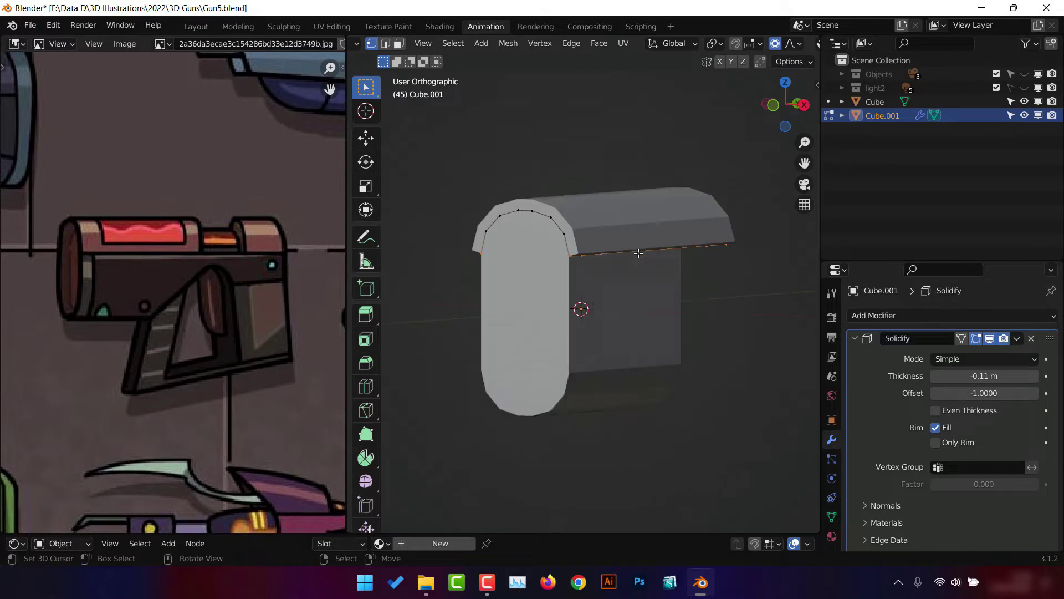
pyautogui.press('e')
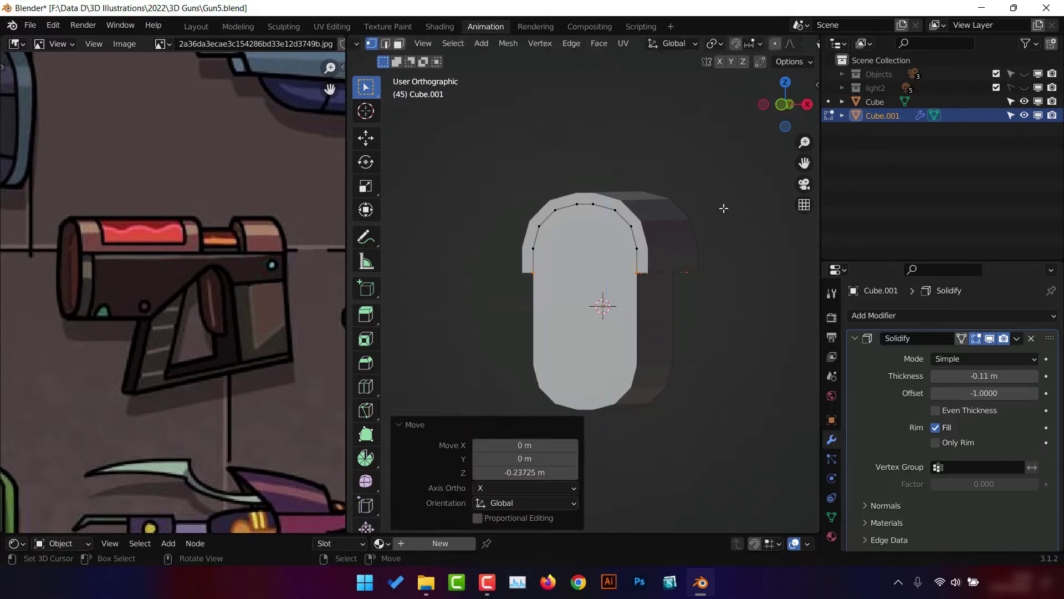
pyautogui.press('KP_3')
pyautogui.moveTo(691, 254); pyautogui.dragTo(687, 252)
# Separate the central panel into its own object and scale it up slightly.
pyautogui.press('p')
pyautogui.click(663, 238)
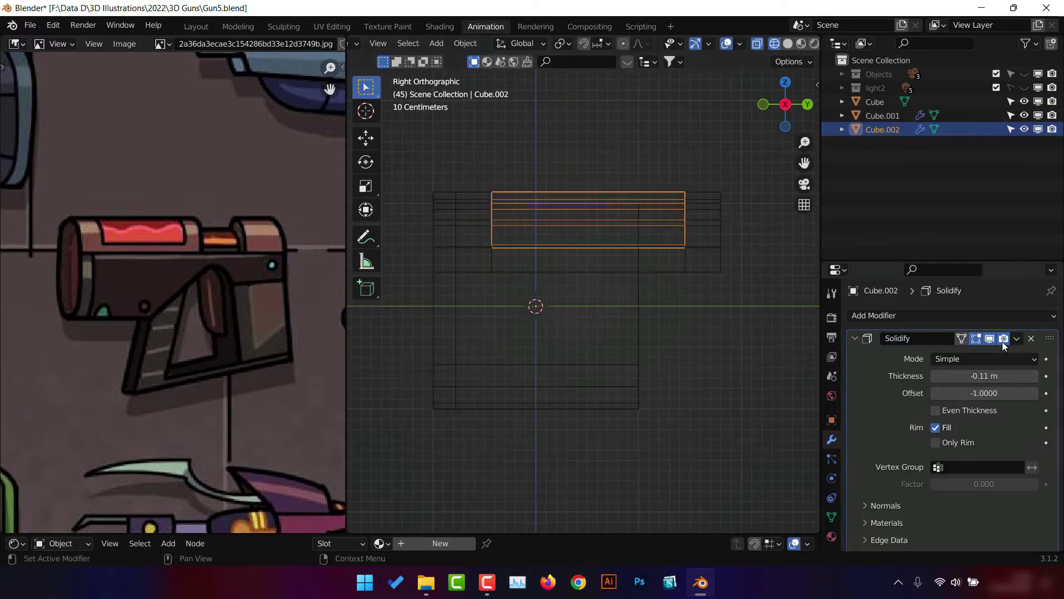
pyautogui.press('Tab')
pyautogui.press('a')
pyautogui.press('s')
pyautogui.click(744, 249)
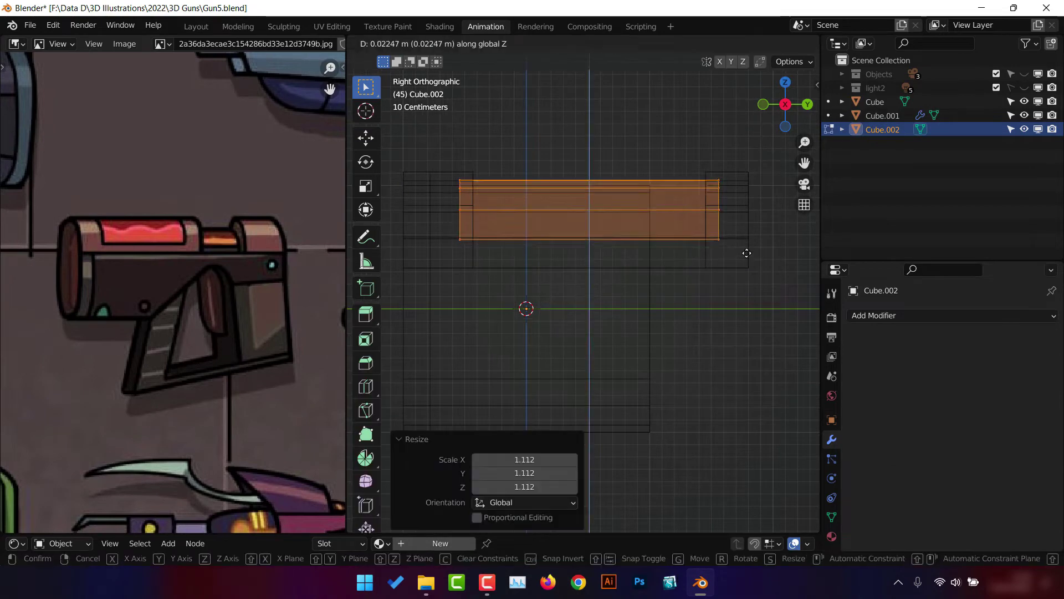
# Extrude the panel's bottom edge in place.
pyautogui.click(667, 260)
pyautogui.press('e')
pyautogui.rightClick(668, 260)
pyautogui.click(667, 275)
pyautogui.press('Tab')
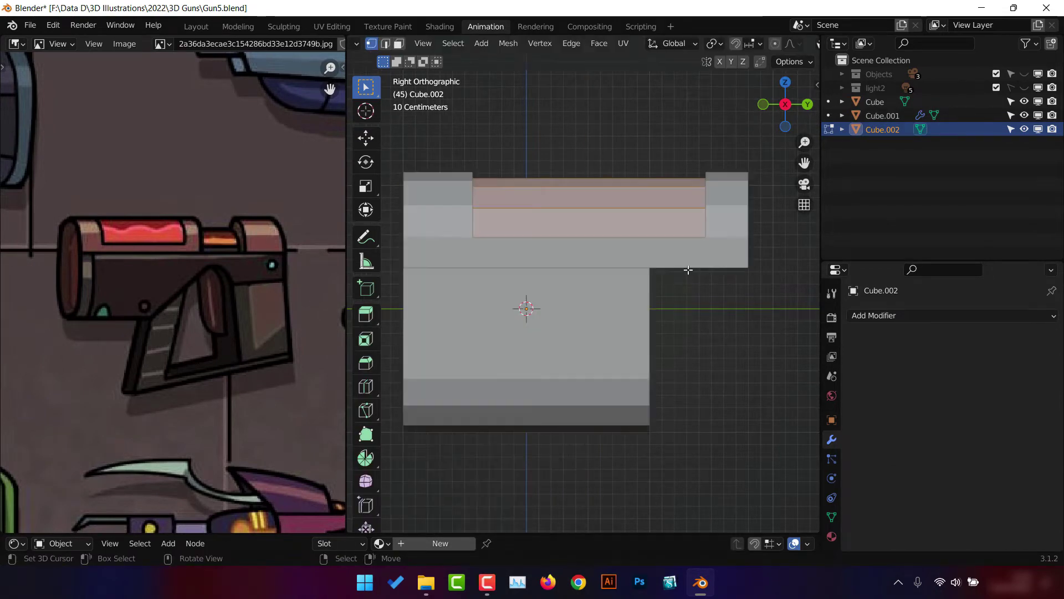
pyautogui.moveTo(666, 275)
pyautogui.mouseDown(button='middle')
pyautogui.moveTo(732, 303)
pyautogui.moveTo(696, 262)
pyautogui.mouseUp(button='middle')
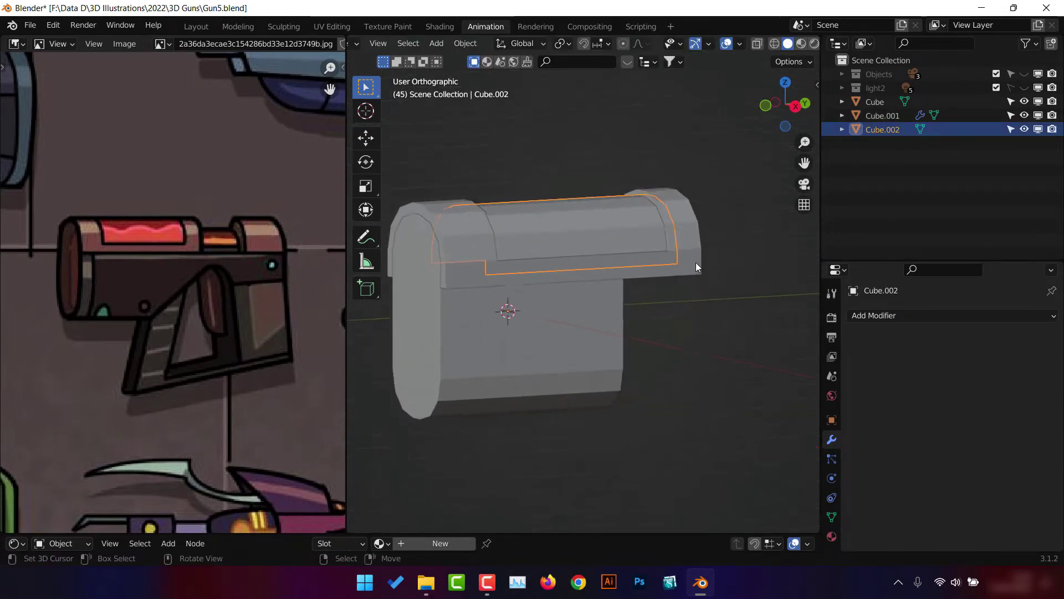
# Move the main body's right-end vertices along Y to shrink it into a narrow grip.
pyautogui.click(611, 318)
pyautogui.moveTo(611, 318); pyautogui.dragTo(531, 314, button='middle')
pyautogui.press('Tab')
pyautogui.hotkey('shift', 'z')
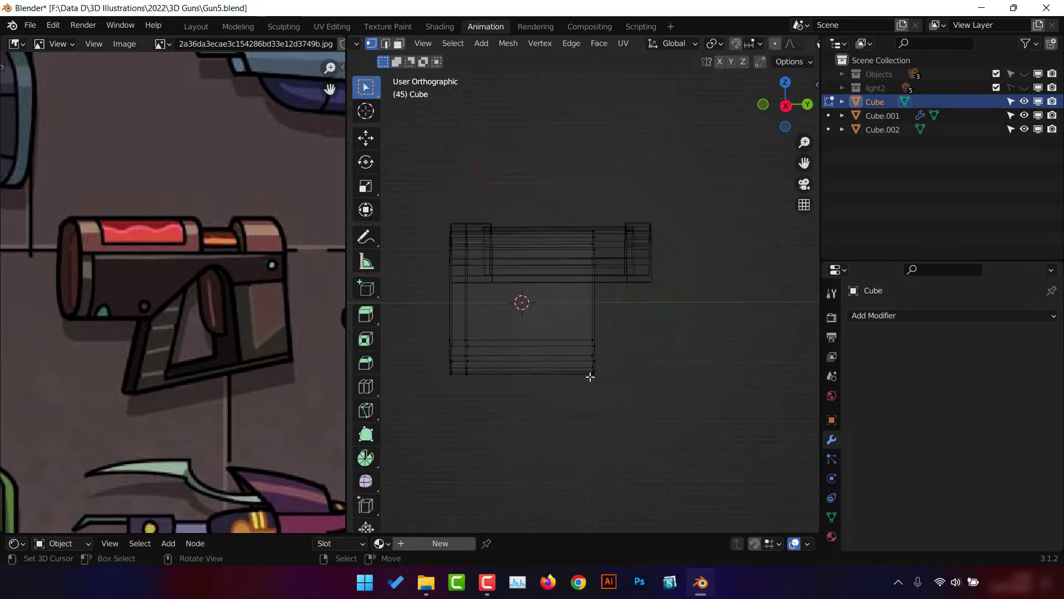
pyautogui.hotkey('shift', 'z')
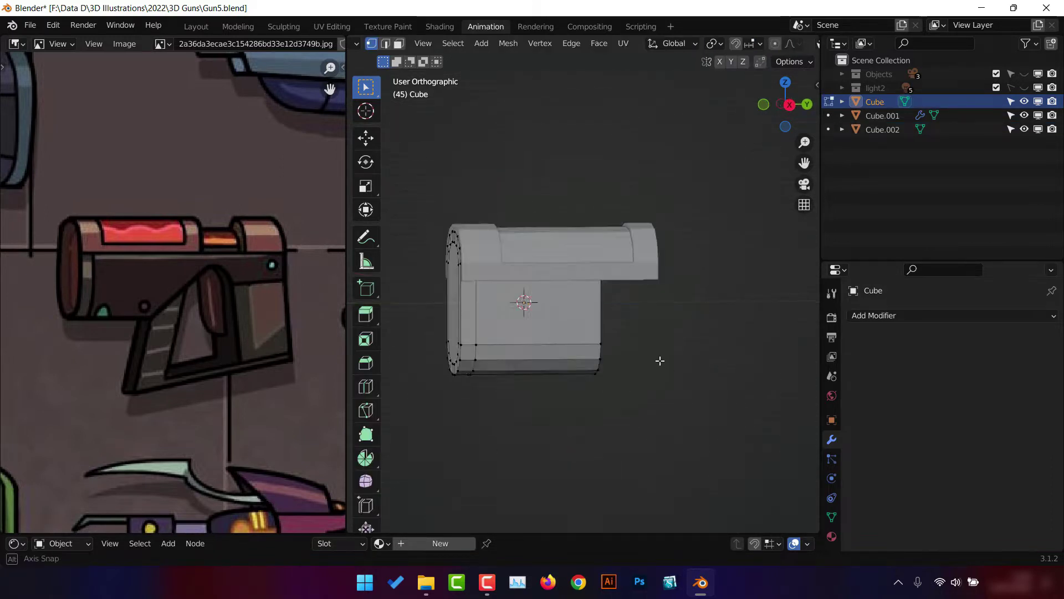
pyautogui.press('KP_3')
pyautogui.hotkey('shift', 'z')
pyautogui.press('g')
pyautogui.press('y')
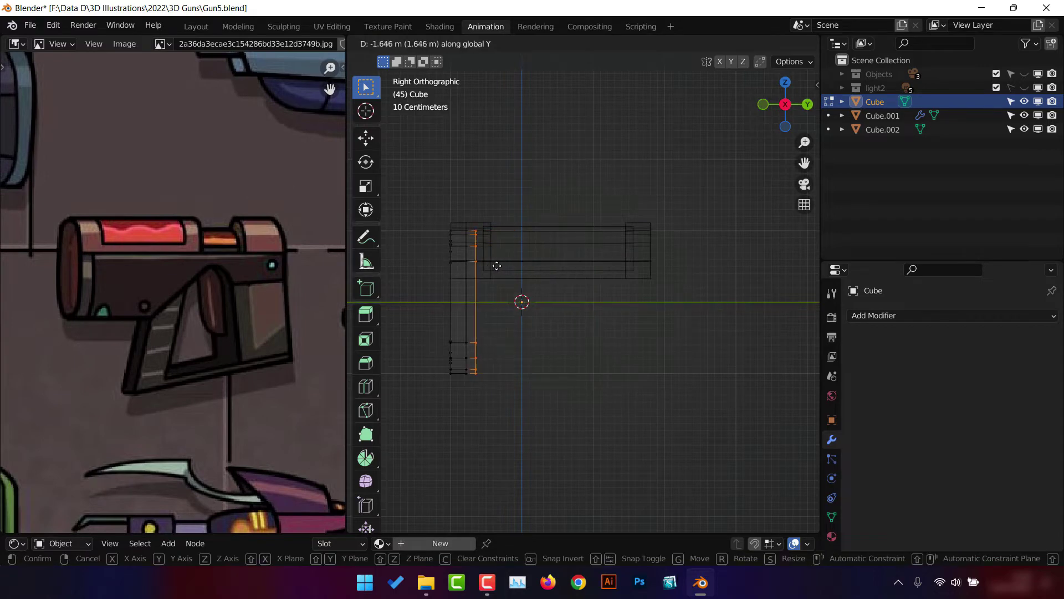
pyautogui.click(487, 353)
# Select the top shell and inspect its mesh from the side in Edit Mode.
pyautogui.press('Tab')
pyautogui.hotkey('shift', 'z')
pyautogui.moveTo(485, 351); pyautogui.dragTo(591, 335, button='middle')
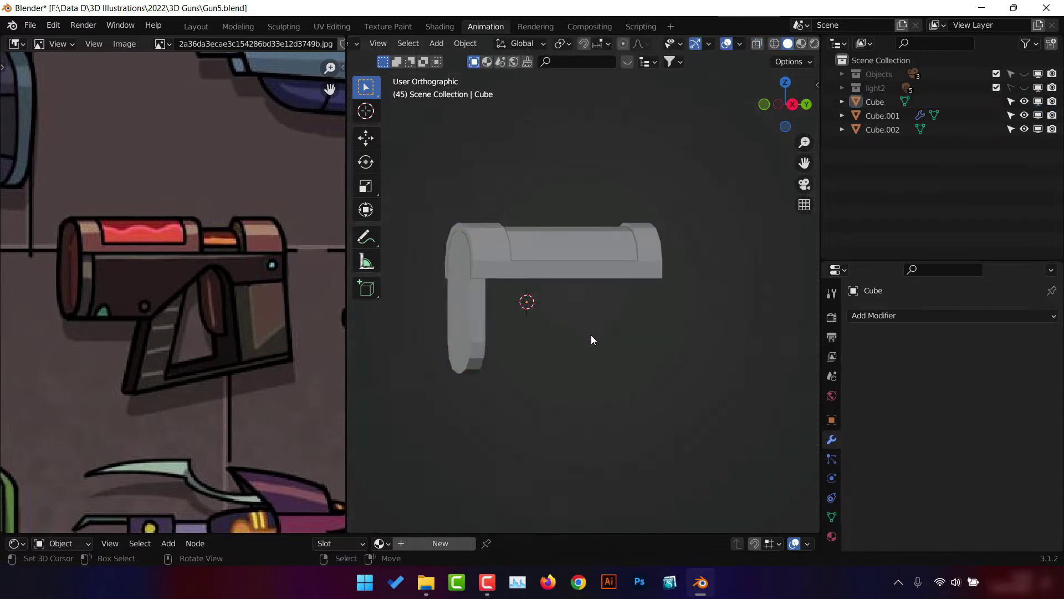
pyautogui.click(654, 251)
pyautogui.press('Tab')
pyautogui.moveTo(533, 260); pyautogui.dragTo(697, 248, button='middle')
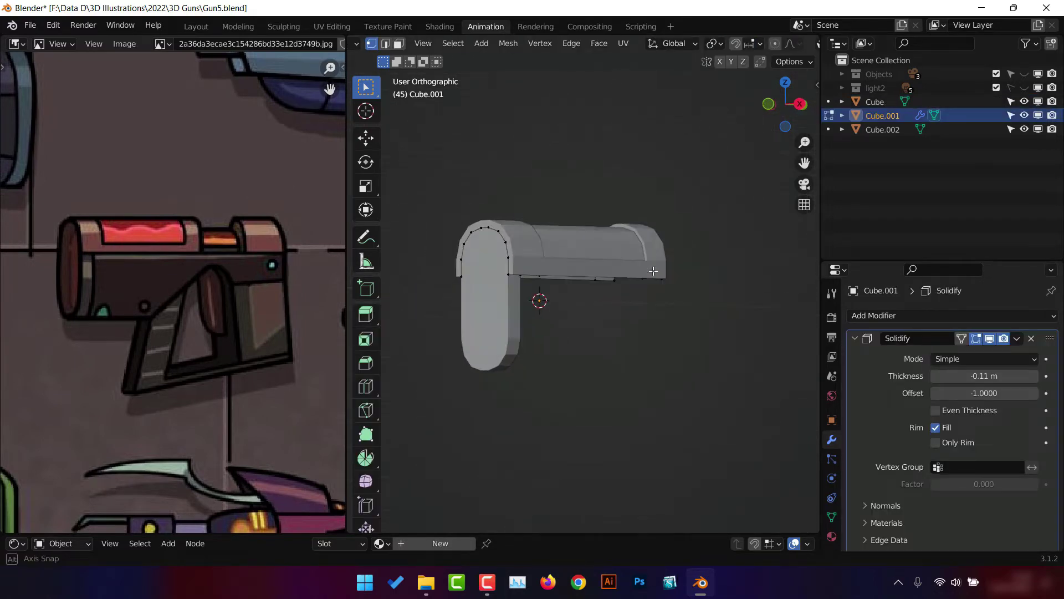
pyautogui.moveTo(636, 275)
pyautogui.mouseDown(button='middle')
pyautogui.moveTo(673, 255)
pyautogui.moveTo(607, 305)
pyautogui.moveTo(605, 333)
pyautogui.mouseUp(button='middle')
# Duplicate the end section along Y, then select the top shell and central panel together.
pyautogui.hotkey('shift', 'd')
pyautogui.press('y')
pyautogui.click(773, 301)
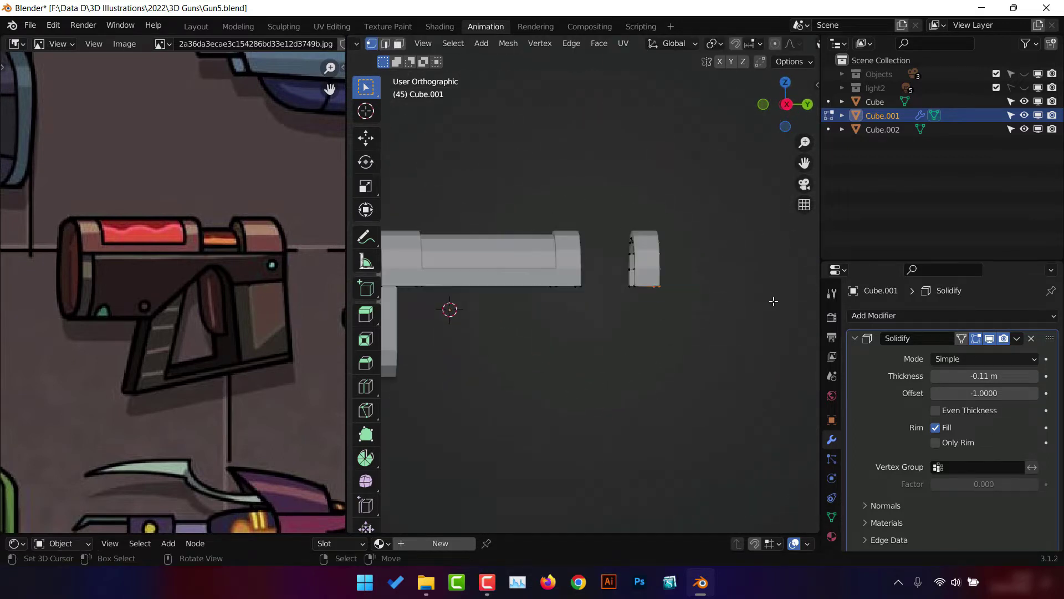
pyautogui.click(804, 302)
pyautogui.moveTo(744, 294); pyautogui.dragTo(721, 288, button='middle')
pyautogui.press('Tab')
pyautogui.keyDown('shift'); pyautogui.click(541, 256); pyautogui.keyUp('shift')
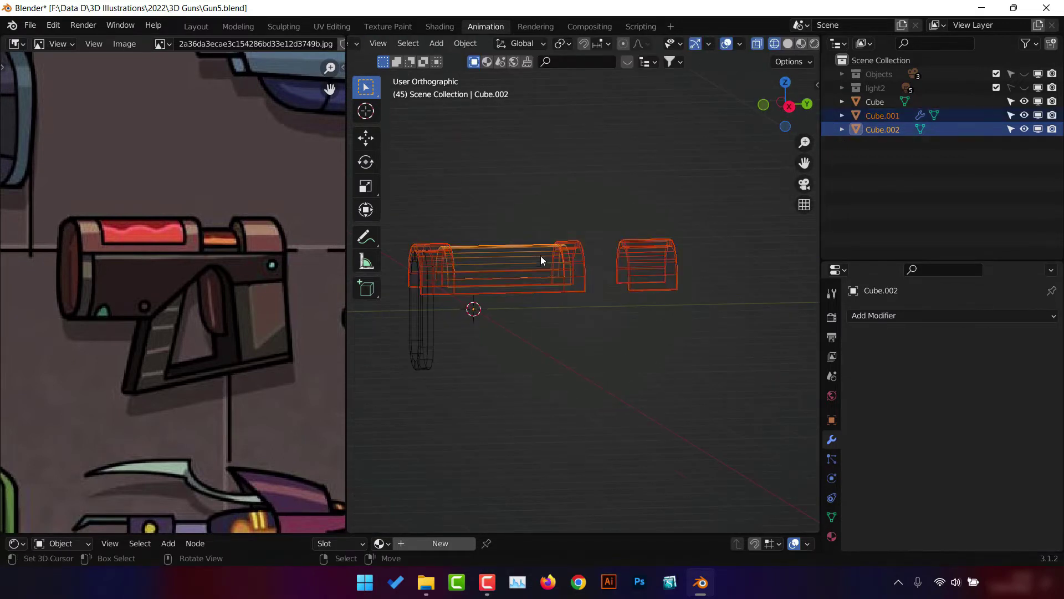
pyautogui.press('Tab')
# Settle the moved part, then select the Solidify bar and the left leg piece.
pyautogui.click(693, 298)
pyautogui.press('Tab')
pyautogui.press('Tab')
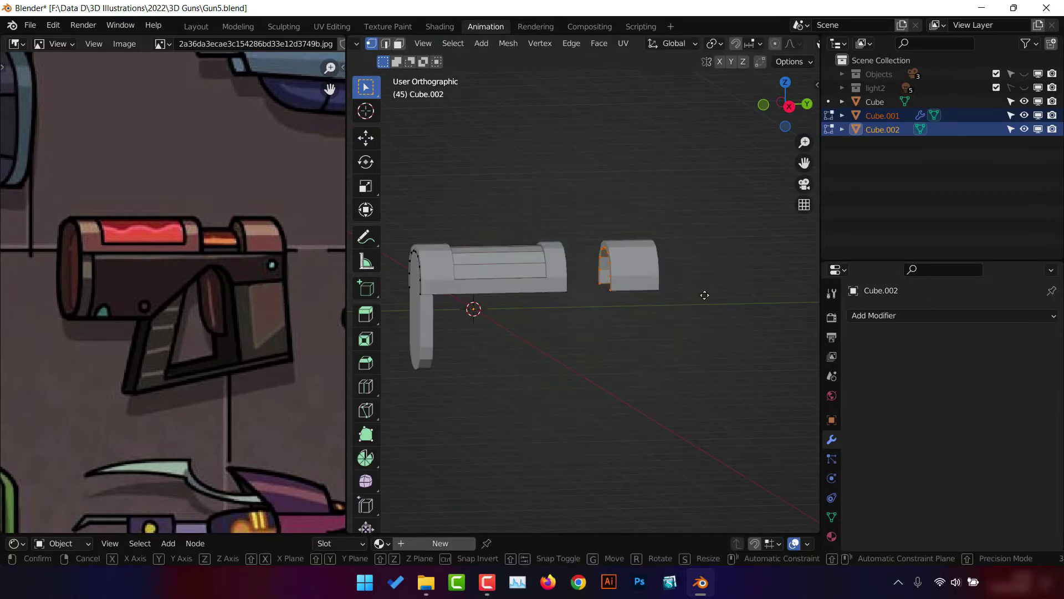
pyautogui.press('Tab')
pyautogui.moveTo(723, 292)
pyautogui.mouseDown(button='middle')
pyautogui.moveTo(628, 257)
pyautogui.moveTo(556, 263)
pyautogui.moveTo(619, 277)
pyautogui.mouseUp(button='middle')
pyautogui.click(621, 256)
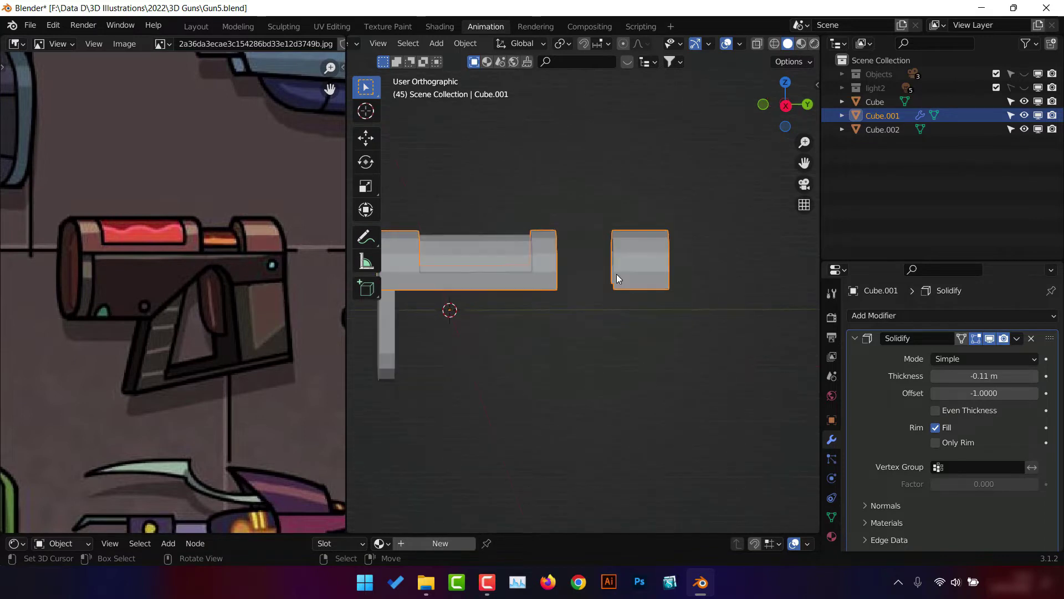
pyautogui.click(420, 327)
# Duplicate the leg piece and place the copy at the bar's right end.
pyautogui.hotkey('shift', 'd')
pyautogui.click(482, 332)
pyautogui.press('g')
pyautogui.click(563, 324)
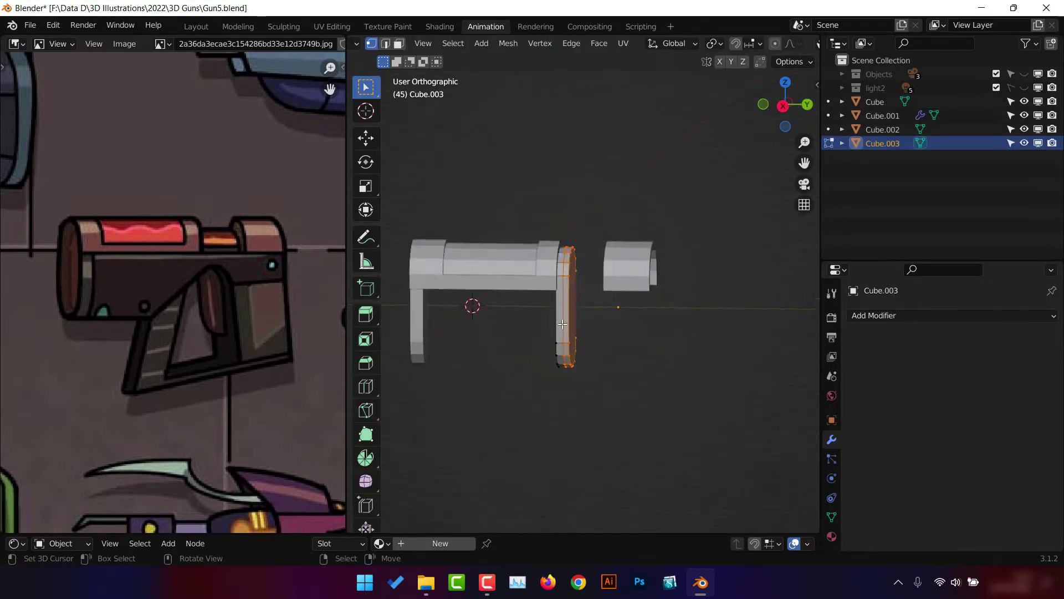
pyautogui.click(621, 317)
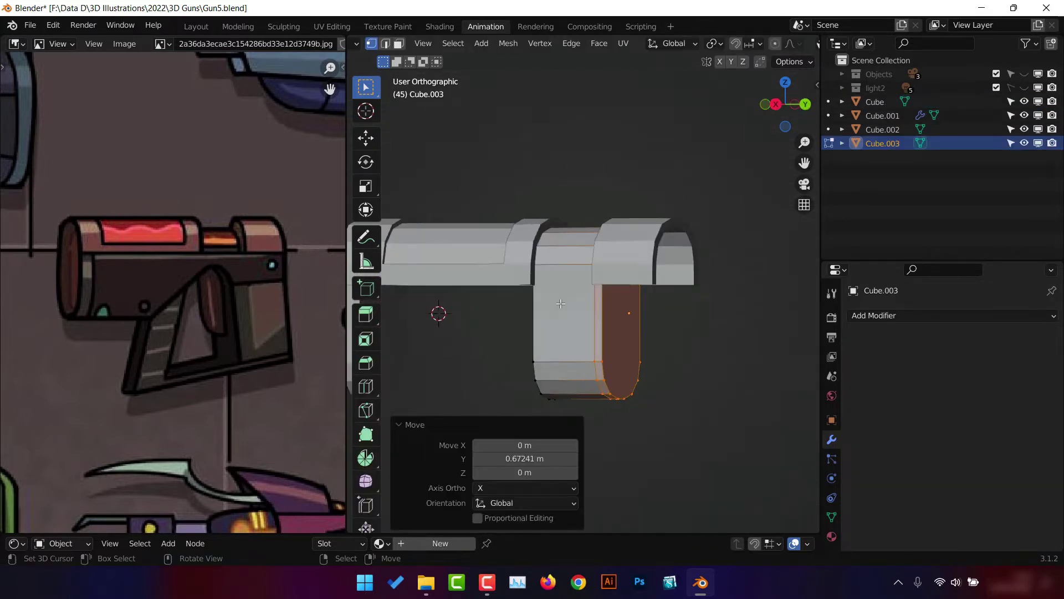
pyautogui.moveTo(437, 312); pyautogui.dragTo(482, 304, button='middle')
# Edit both legs together, cancelling a trial inset, and switch to the right side view.
pyautogui.keyDown('shift'); pyautogui.click(441, 322); pyautogui.keyUp('shift')
pyautogui.press('Tab')
pyautogui.scroll(1, 453, 264)
pyautogui.press('i')
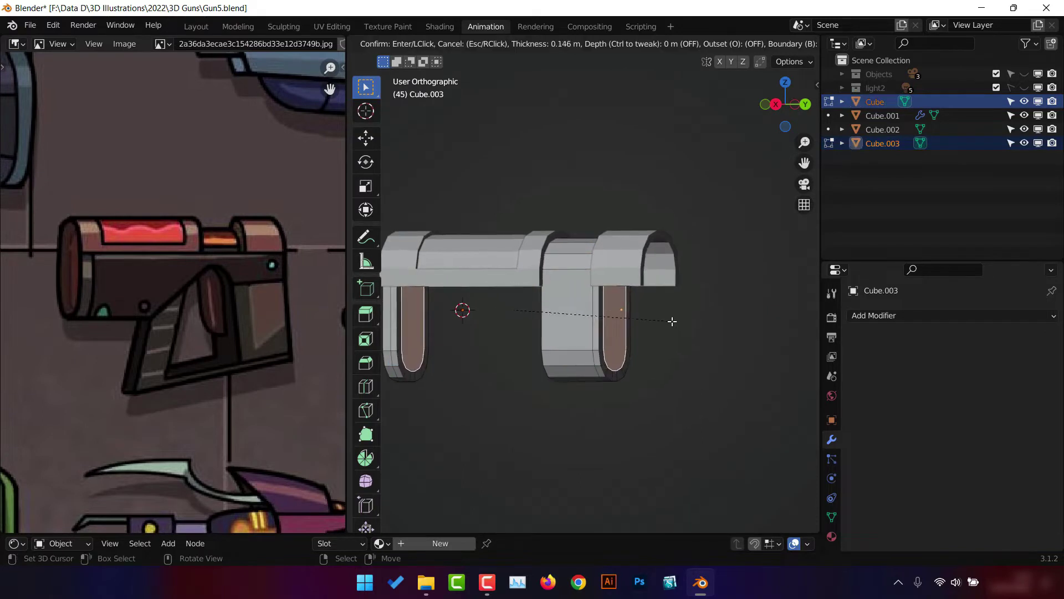
pyautogui.press('Escape')
pyautogui.press('Tab')
pyautogui.press('Tab')
pyautogui.press('Tab')
pyautogui.press('KP_3')
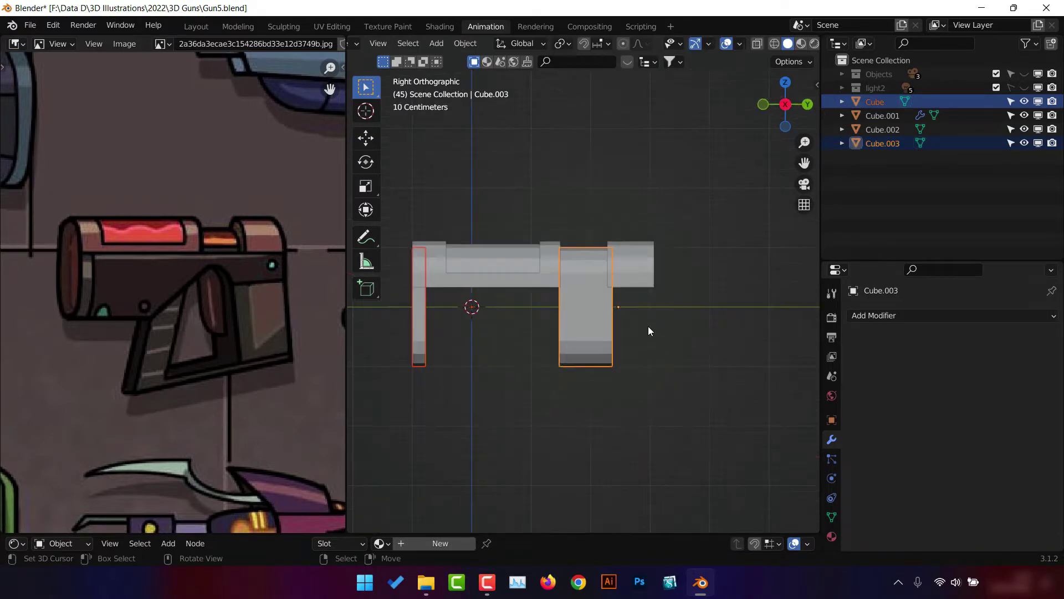
pyautogui.press('Tab')
# Add three centred loop cuts across the leg in see-through side view.
pyautogui.hotkey('alt', 'z')
pyautogui.rightClick(607, 300)
pyautogui.moveTo(607, 299); pyautogui.dragTo(607, 301, button='middle')
pyautogui.hotkey('alt', 'z')
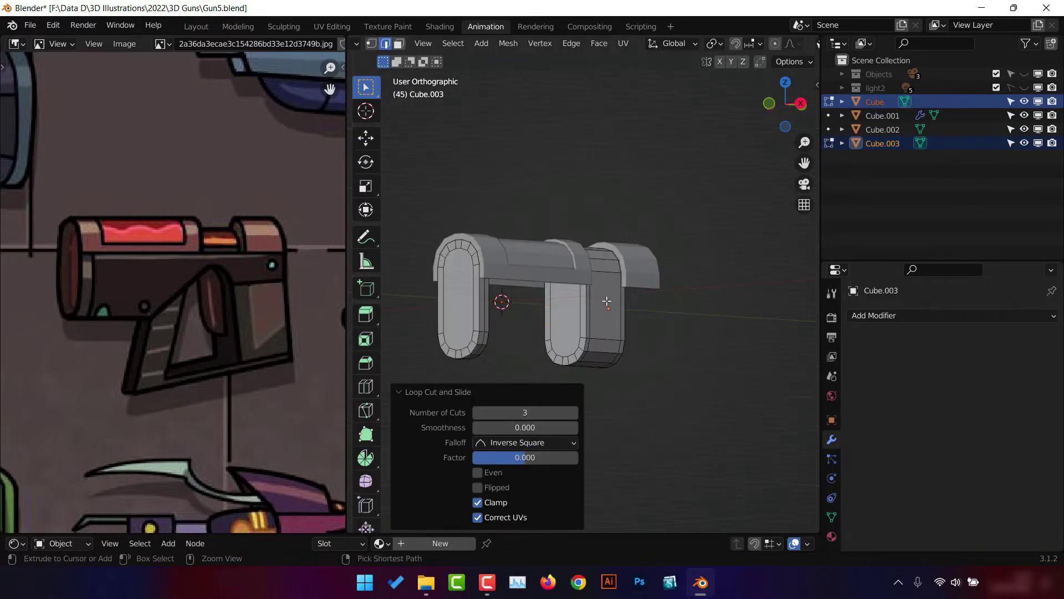
pyautogui.press('KP_3')
# Box-select the right section's faces in face select mode.
pyautogui.hotkey('alt', 'z')
pyautogui.moveTo(546, 286); pyautogui.dragTo(629, 369)
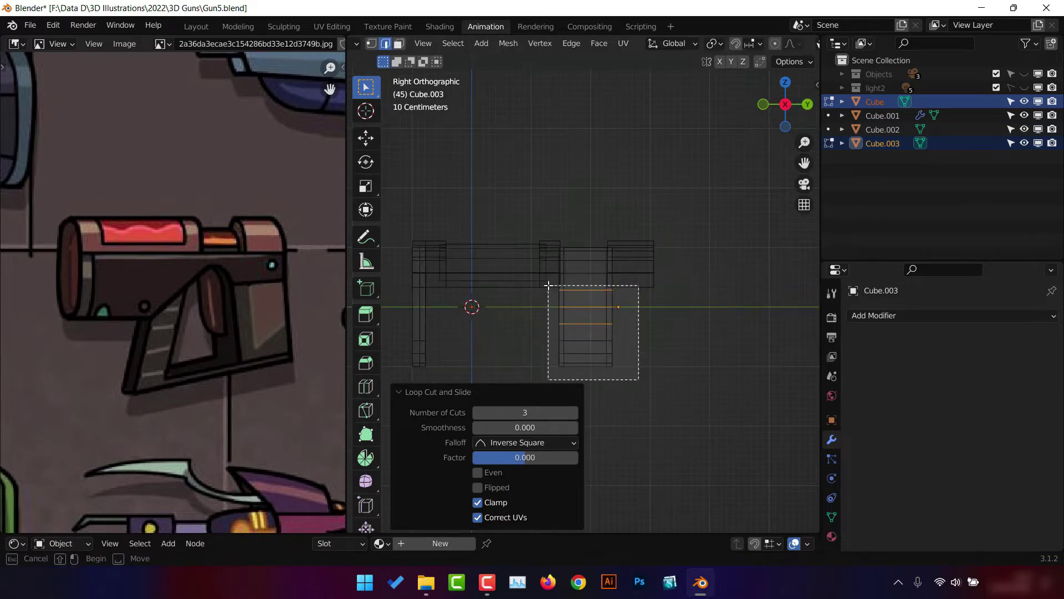
pyautogui.hotkey('alt', 'z')
pyautogui.press('3')
pyautogui.moveTo(651, 302); pyautogui.dragTo(416, 53, button='middle')
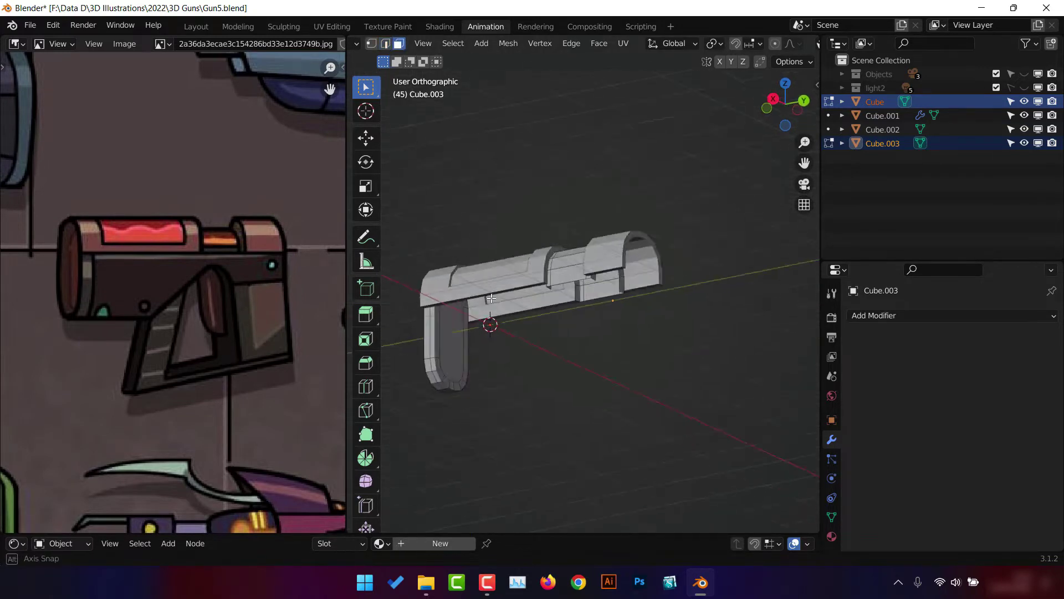
pyautogui.moveTo(615, 315)
pyautogui.mouseDown(button='middle')
pyautogui.moveTo(535, 255)
pyautogui.moveTo(650, 299)
pyautogui.moveTo(547, 314)
pyautogui.mouseUp(button='middle')
pyautogui.scroll(2, 535, 255)
# Scale the selected faces along Y, then delete them to remove the front upright.
pyautogui.hotkey('alt', 'z')
pyautogui.press('s')
pyautogui.press('y')
pyautogui.click(648, 299)
pyautogui.press('x')
pyautogui.click(564, 274)
pyautogui.press('Tab')
pyautogui.click(546, 313)
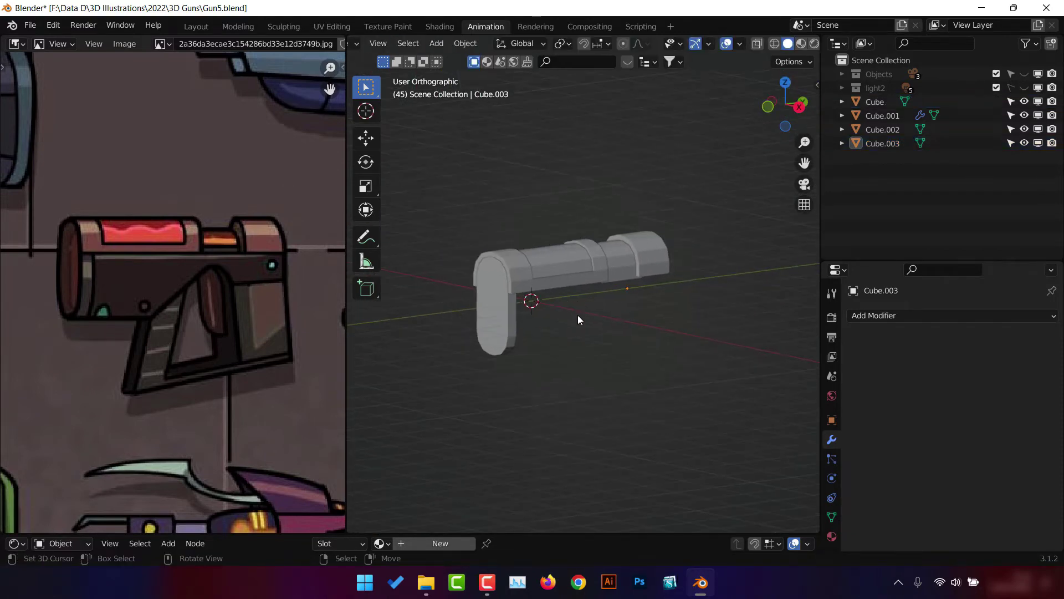
# Undo the last change, then duplicate barrel faces and separate them into a new object.
pyautogui.hotkey('ctrl', 'z')
pyautogui.moveTo(584, 276); pyautogui.dragTo(681, 381, button='middle')
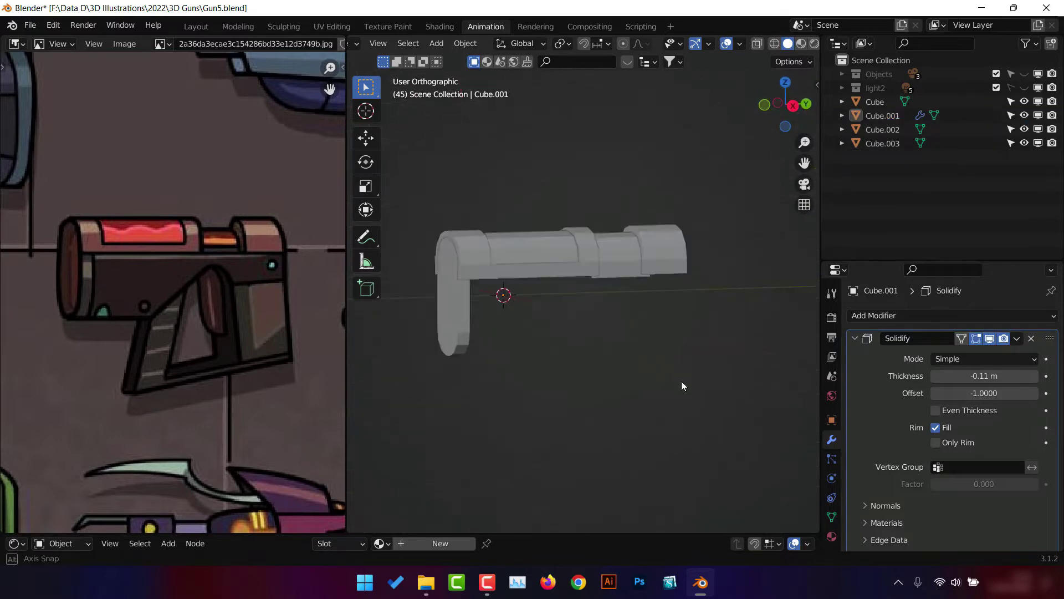
pyautogui.press('Tab')
pyautogui.scroll(3, 655, 265)
pyautogui.moveTo(655, 265)
pyautogui.mouseDown(button='middle')
pyautogui.moveTo(637, 261)
pyautogui.moveTo(649, 269)
pyautogui.moveTo(725, 207)
pyautogui.moveTo(609, 301)
pyautogui.moveTo(580, 274)
pyautogui.moveTo(619, 258)
pyautogui.moveTo(583, 295)
pyautogui.moveTo(527, 316)
pyautogui.moveTo(547, 317)
pyautogui.mouseUp(button='middle')
pyautogui.click(637, 261)
pyautogui.hotkey('shift', 'd')
pyautogui.press('p')
pyautogui.click(655, 253)
# Extrude the separated faces in place and save the file.
pyautogui.press('e')
pyautogui.rightClick(725, 207)
pyautogui.click(743, 201)
pyautogui.press('Tab')
pyautogui.hotkey('ctrl', 's')
pyautogui.click(633, 263)
pyautogui.click(527, 316)
# Add a new cube under the barrel and stretch it lengthwise along Y.
pyautogui.hotkey('shift', 'a')
pyautogui.click(608, 299)
pyautogui.press('KP_3')
pyautogui.press('g')
pyautogui.click(694, 335)
pyautogui.press('s')
pyautogui.press('y')
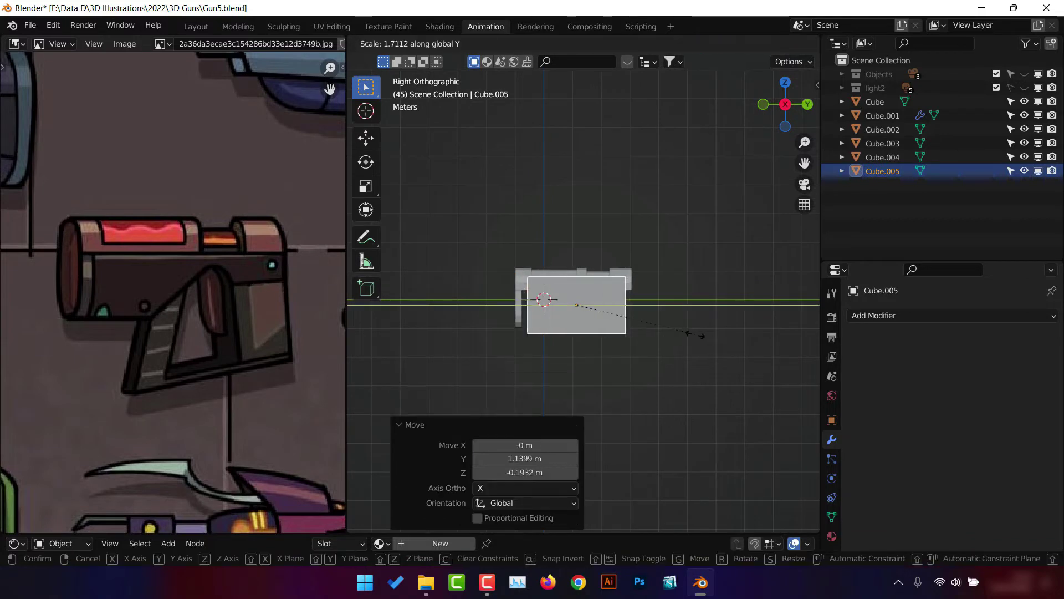
pyautogui.click(709, 339)
# Scale the new cube along Z to set its height.
pyautogui.scroll(4, 702, 337)
pyautogui.press('s')
pyautogui.press('z')
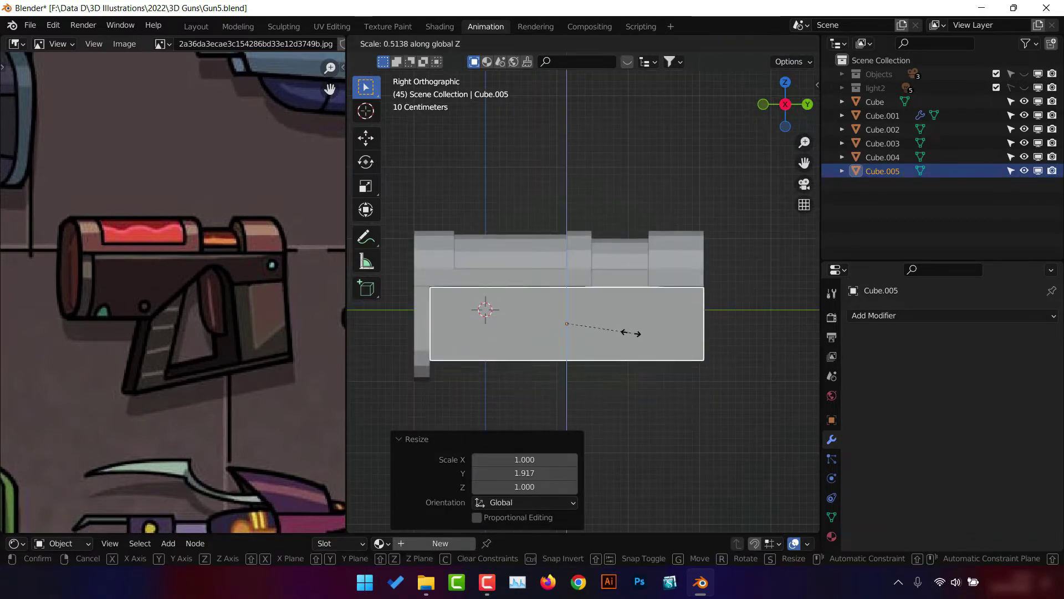
pyautogui.click(693, 342)
# Lower the cube's top face so it sits just beneath the barrel.
pyautogui.press('s')
pyautogui.press('z')
pyautogui.click(697, 347)
pyautogui.press('Tab')
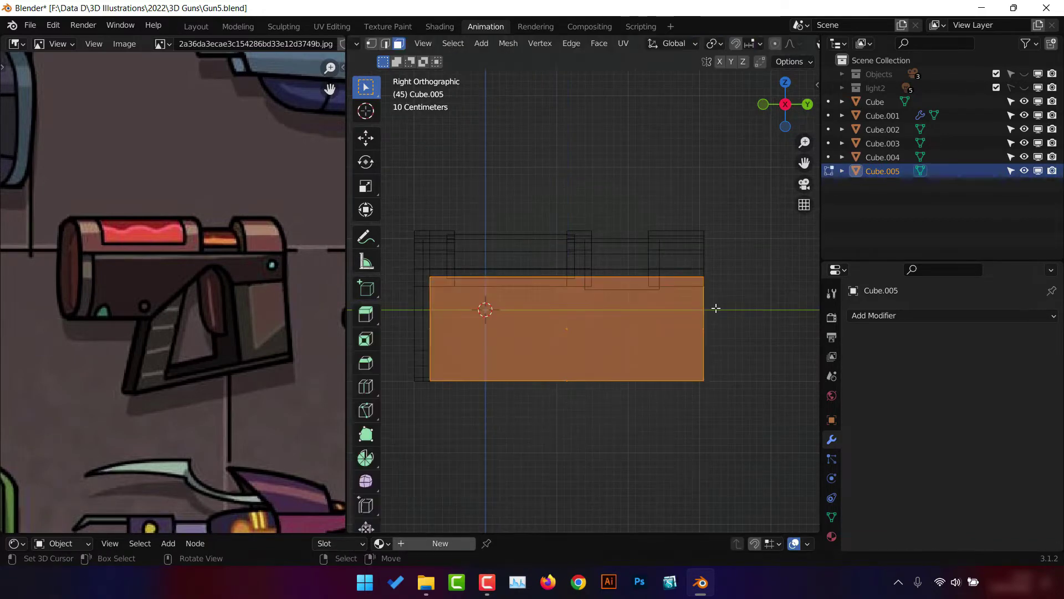
pyautogui.press('3')
pyautogui.click(731, 285)
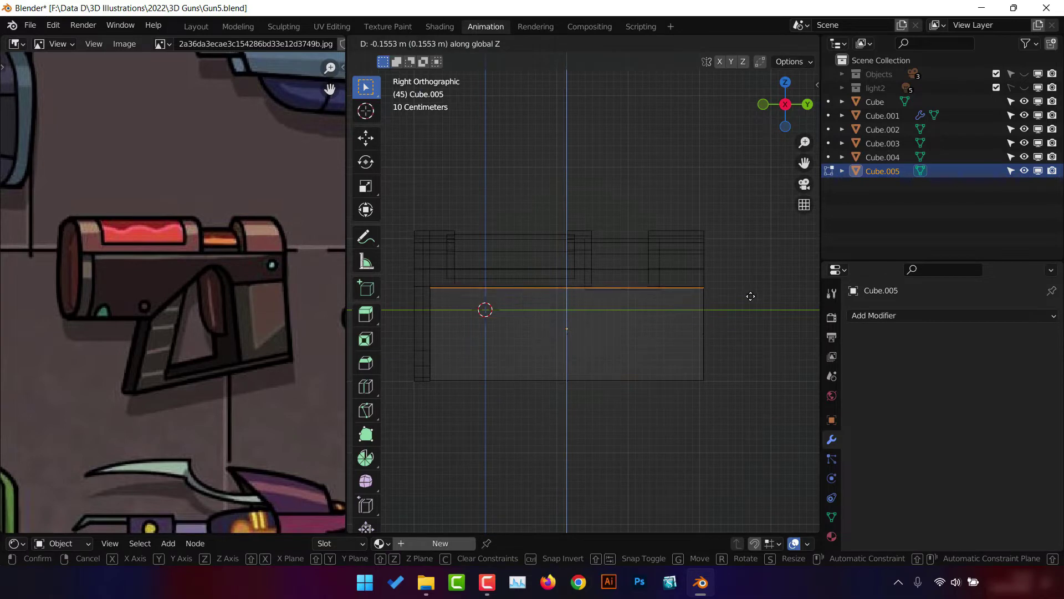
pyautogui.click(751, 296)
pyautogui.press('Tab')
# Narrow the body block along the X axis.
pyautogui.moveTo(579, 324)
pyautogui.mouseDown(button='middle')
pyautogui.moveTo(724, 385)
pyautogui.moveTo(636, 355)
pyautogui.mouseUp(button='middle')
pyautogui.press('s')
pyautogui.press('x')
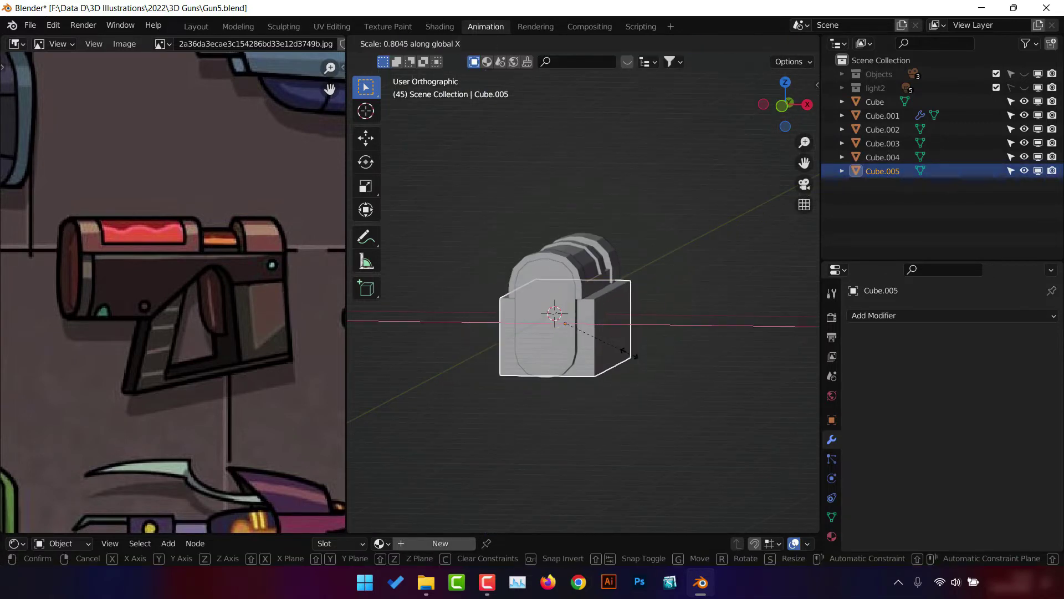
pyautogui.click(715, 366)
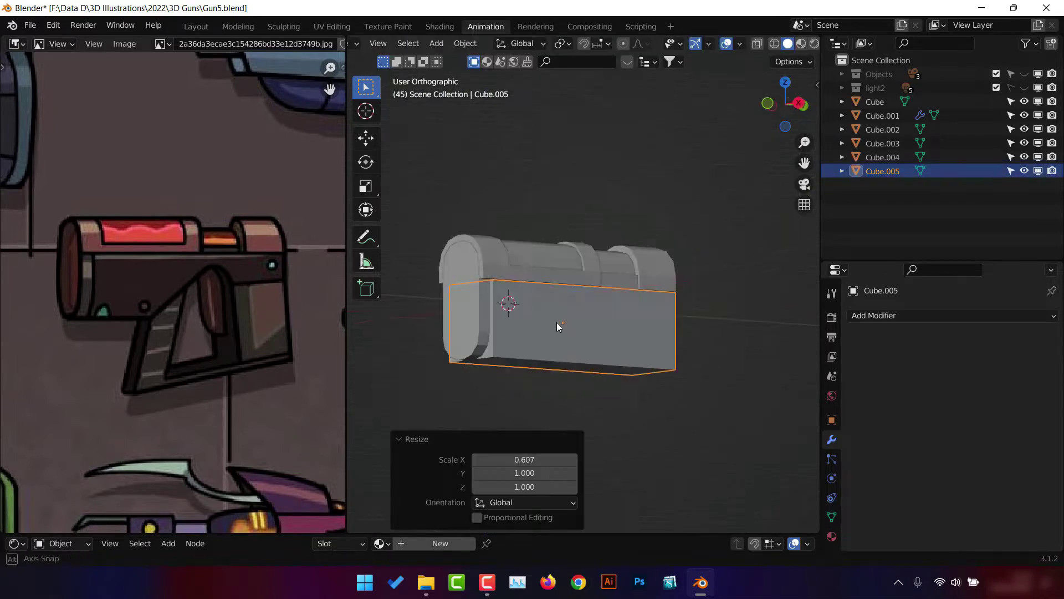
# Raise the body block slightly along Z, checking from front and side views.
pyautogui.moveTo(715, 366)
pyautogui.mouseDown(button='middle')
pyautogui.moveTo(630, 371)
pyautogui.moveTo(692, 381)
pyautogui.moveTo(672, 390)
pyautogui.moveTo(638, 381)
pyautogui.mouseUp(button='middle')
pyautogui.press('g')
pyautogui.press('z')
pyautogui.click(725, 366)
pyautogui.press('KP_1')
pyautogui.press('KP_3')
pyautogui.click(702, 376)
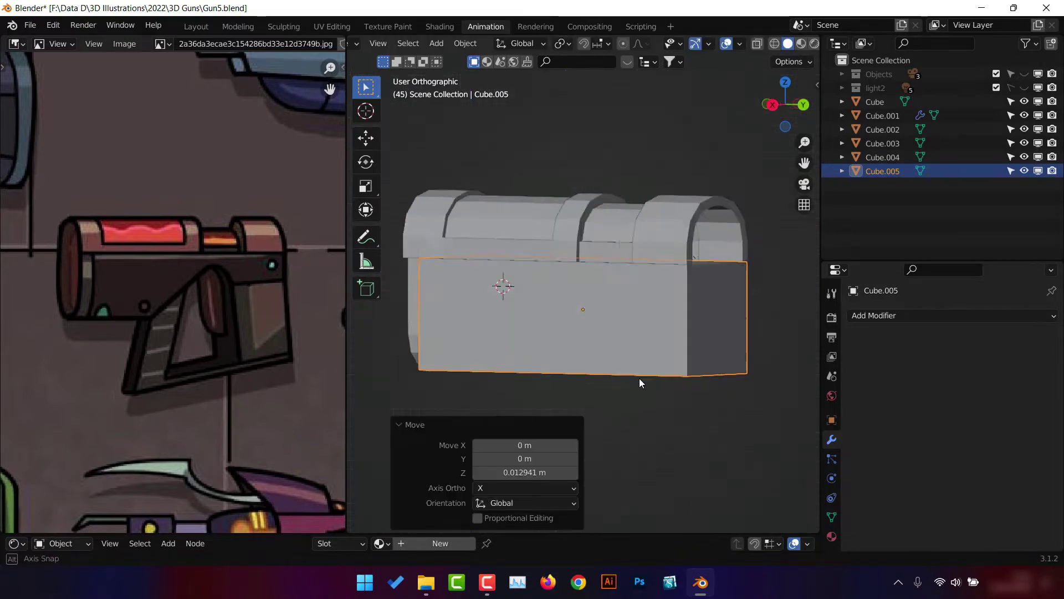
# Scale the body block's faces, then select the barrel's end piece for mesh editing.
pyautogui.press('Tab')
pyautogui.moveTo(613, 340)
pyautogui.mouseDown(button='middle')
pyautogui.moveTo(665, 362)
pyautogui.moveTo(499, 290)
pyautogui.moveTo(572, 320)
pyautogui.moveTo(544, 360)
pyautogui.mouseUp(button='middle')
pyautogui.press('s')
pyautogui.click(692, 373)
pyautogui.click(504, 321)
pyautogui.press('Tab')
pyautogui.click(599, 316)
pyautogui.press('Tab')
pyautogui.click(497, 284)
# Enlarge the barrel's end piece slightly.
pyautogui.press('Tab')
pyautogui.scroll(3, 597, 357)
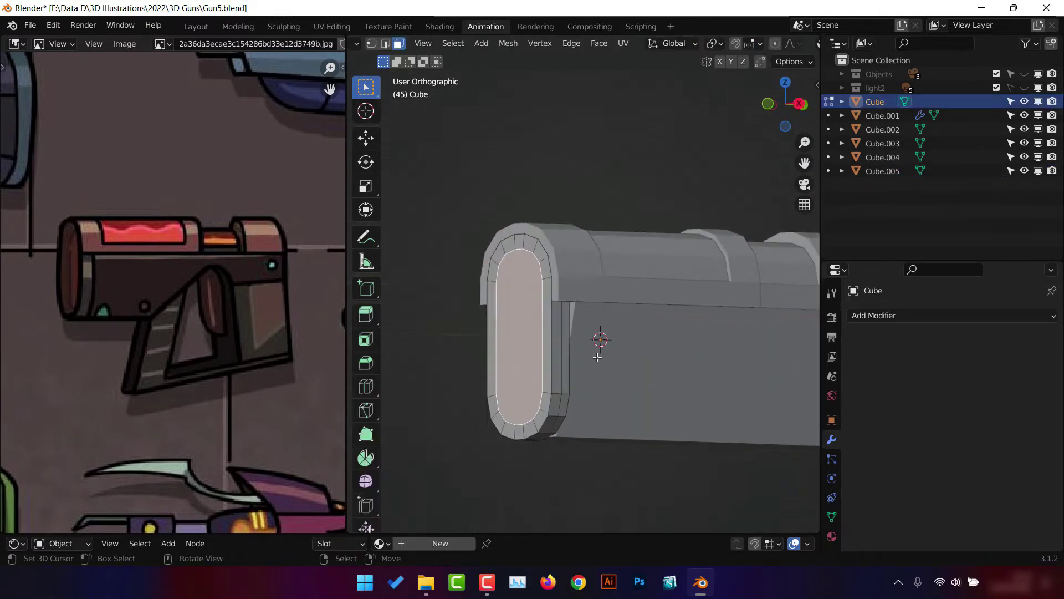
pyautogui.press('Tab')
pyautogui.hotkey('alt', 'a')
pyautogui.scroll(-2, 608, 360)
pyautogui.moveTo(607, 360)
pyautogui.mouseDown(button='middle')
pyautogui.moveTo(660, 378)
pyautogui.moveTo(677, 310)
pyautogui.mouseUp(button='middle')
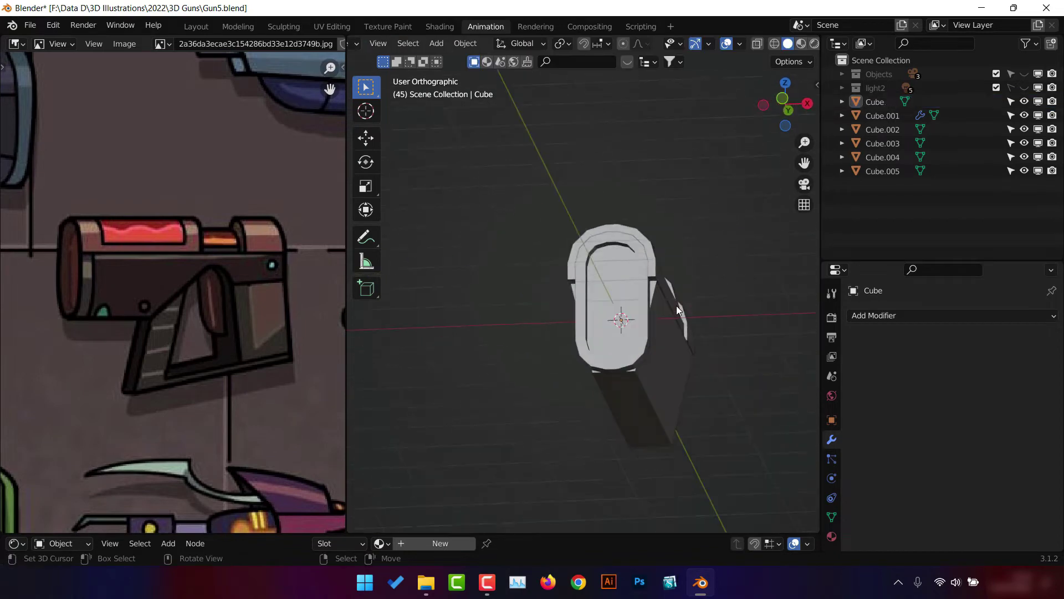
pyautogui.moveTo(690, 354)
pyautogui.mouseDown(button='middle')
pyautogui.moveTo(684, 367)
pyautogui.moveTo(750, 374)
pyautogui.moveTo(761, 348)
pyautogui.moveTo(755, 323)
pyautogui.moveTo(628, 315)
pyautogui.moveTo(760, 323)
pyautogui.moveTo(744, 311)
pyautogui.moveTo(722, 330)
pyautogui.moveTo(666, 332)
pyautogui.mouseUp(button='middle')
pyautogui.press('s')
pyautogui.click(696, 373)
# Extrude the body block's bottom face downward and taper it along X.
pyautogui.click(760, 324)
pyautogui.press('Tab')
pyautogui.hotkey('alt', 'z')
pyautogui.click(633, 330)
pyautogui.hotkey('alt', 'z')
pyautogui.press('s')
pyautogui.press('x')
pyautogui.click(719, 327)
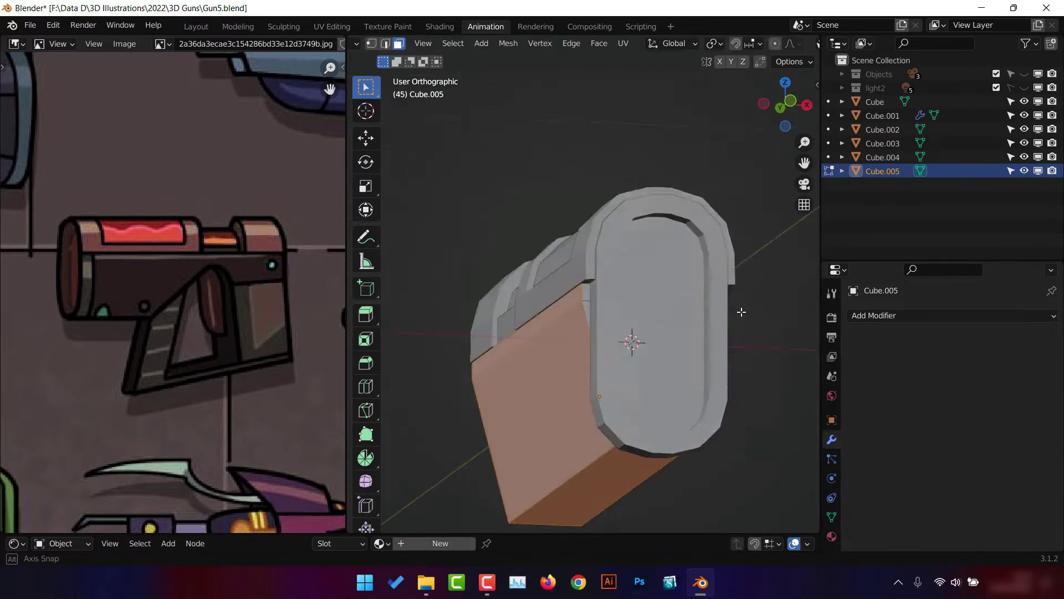
pyautogui.press('Tab')
# Scale the front face of the barrel's end piece.
pyautogui.click(613, 355)
pyautogui.moveTo(613, 354)
pyautogui.mouseDown(button='middle')
pyautogui.moveTo(635, 348)
pyautogui.moveTo(708, 365)
pyautogui.mouseUp(button='middle')
pyautogui.scroll(3, 708, 365)
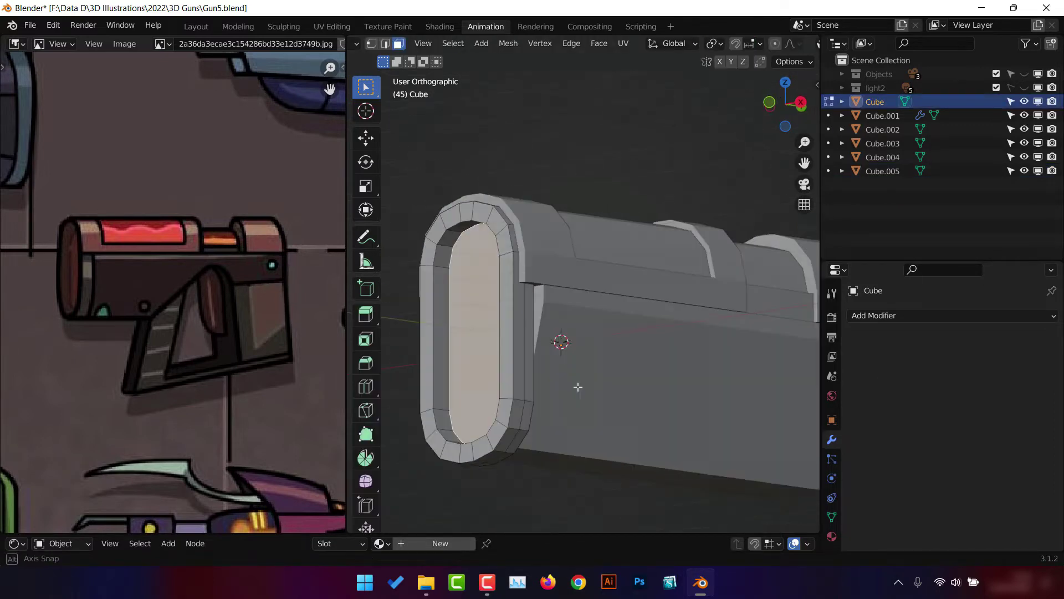
pyautogui.moveTo(582, 355)
pyautogui.mouseDown(button='middle')
pyautogui.moveTo(568, 371)
pyautogui.moveTo(607, 388)
pyautogui.moveTo(703, 369)
pyautogui.moveTo(663, 353)
pyautogui.moveTo(647, 330)
pyautogui.moveTo(553, 311)
pyautogui.moveTo(614, 272)
pyautogui.moveTo(673, 291)
pyautogui.moveTo(554, 262)
pyautogui.moveTo(534, 226)
pyautogui.mouseUp(button='middle')
pyautogui.press('Tab')
pyautogui.press('s')
pyautogui.click(587, 377)
pyautogui.press('Tab')
# Lower the barrel's end piece along Z in two moves.
pyautogui.click(554, 311)
pyautogui.click(614, 271)
pyautogui.press('g')
pyautogui.press('z')
pyautogui.click(661, 290)
pyautogui.click(611, 236)
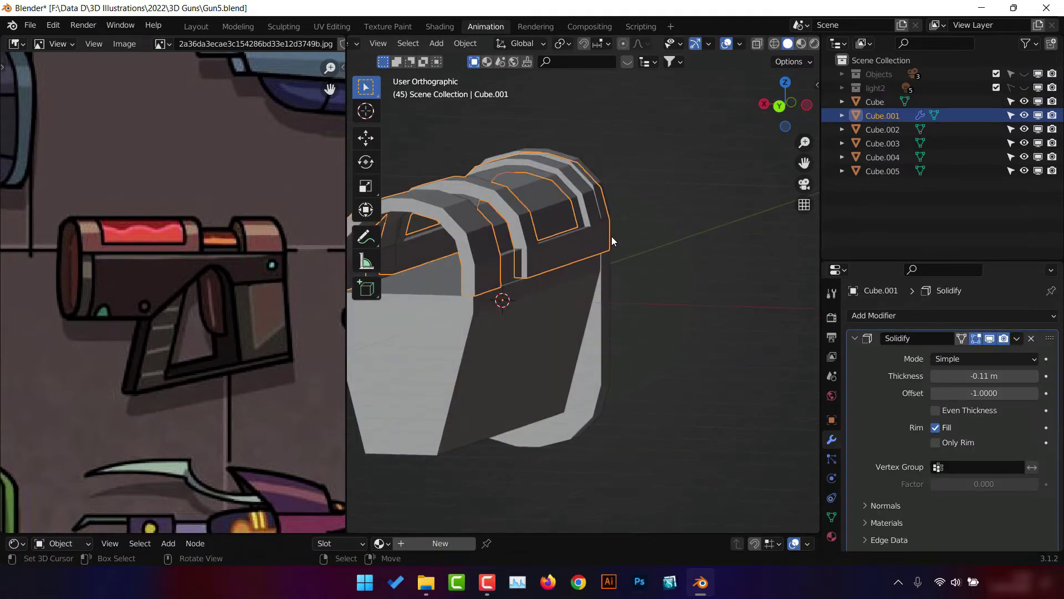
pyautogui.click(614, 266)
pyautogui.press('g')
pyautogui.press('z')
pyautogui.moveTo(616, 278)
pyautogui.mouseDown(button='middle')
pyautogui.moveTo(503, 278)
pyautogui.moveTo(661, 377)
pyautogui.moveTo(585, 404)
pyautogui.moveTo(667, 337)
pyautogui.moveTo(577, 370)
pyautogui.mouseUp(button='middle')
# Move the end piece's lower cap faces along Z, shortening it beside the base.
pyautogui.click(586, 404)
pyautogui.click(577, 370)
pyautogui.press('Tab')
pyautogui.scroll(1, 601, 382)
pyautogui.press('g')
pyautogui.press('z')
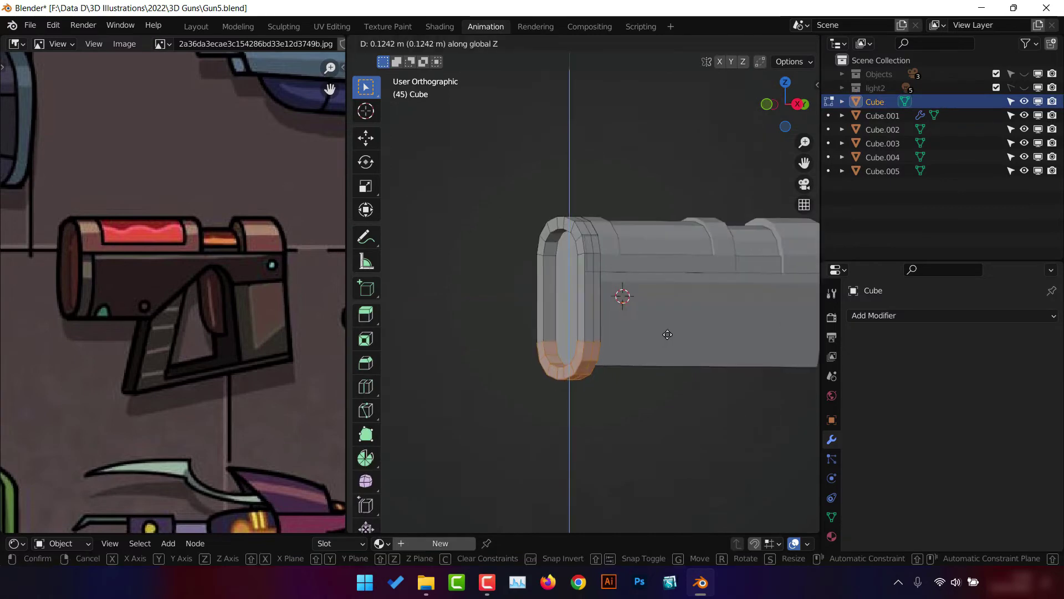
pyautogui.click(678, 320)
pyautogui.moveTo(678, 320)
pyautogui.mouseDown(button='middle')
pyautogui.moveTo(701, 328)
pyautogui.moveTo(696, 340)
pyautogui.moveTo(535, 345)
pyautogui.moveTo(535, 355)
pyautogui.mouseUp(button='middle')
pyautogui.press('Tab')
# Inspect the body block's mesh, then enter edit mode on the ribbed barrel top.
pyautogui.click(536, 355)
pyautogui.press('Tab')
pyautogui.scroll(2, 553, 392)
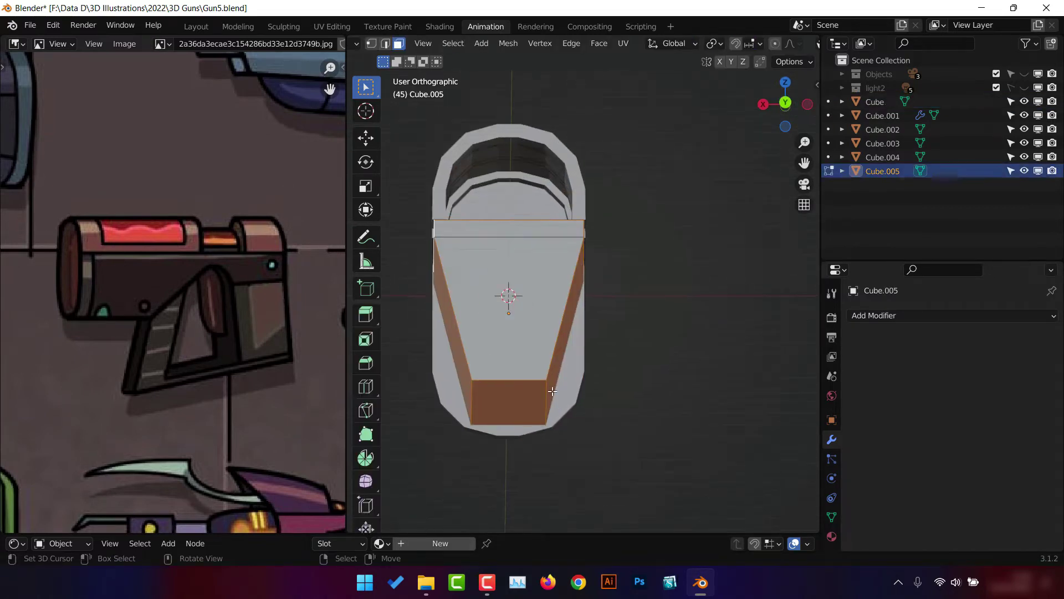
pyautogui.press('Tab')
pyautogui.moveTo(504, 389)
pyautogui.mouseDown(button='middle')
pyautogui.moveTo(654, 391)
pyautogui.moveTo(584, 407)
pyautogui.moveTo(696, 404)
pyautogui.moveTo(518, 273)
pyautogui.mouseUp(button='middle')
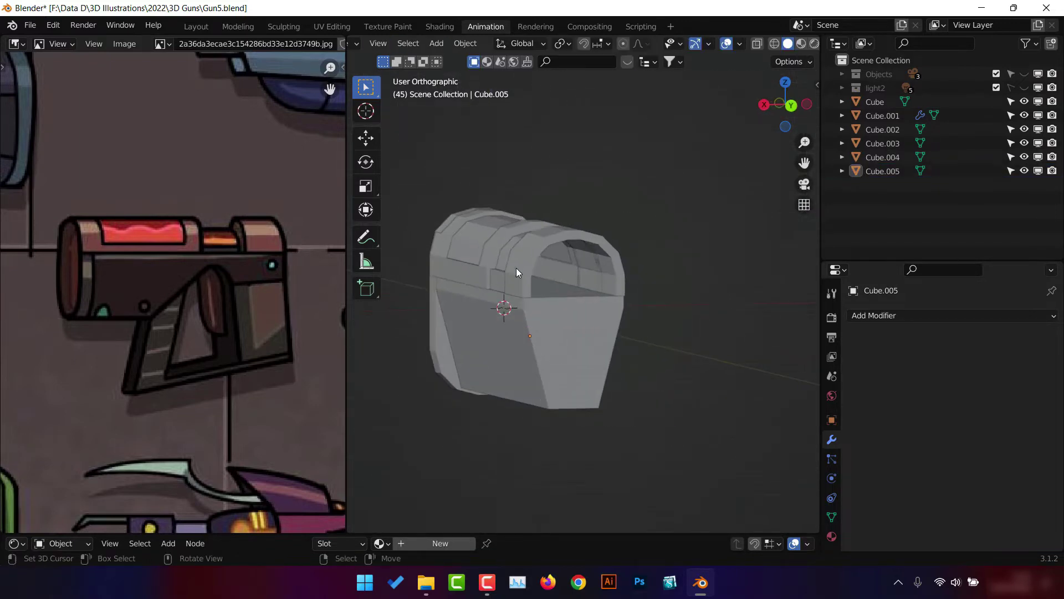
pyautogui.click(518, 274)
pyautogui.press('Tab')
pyautogui.scroll(2, 686, 251)
# Shift the ribbed barrel top's front edge along Y in a see-through right view.
pyautogui.moveTo(694, 266); pyautogui.dragTo(665, 266, button='middle')
pyautogui.press('Tab')
pyautogui.hotkey('shift', 'z')
pyautogui.press('Tab')
pyautogui.hotkey('shift', 'z')
pyautogui.press('Tab')
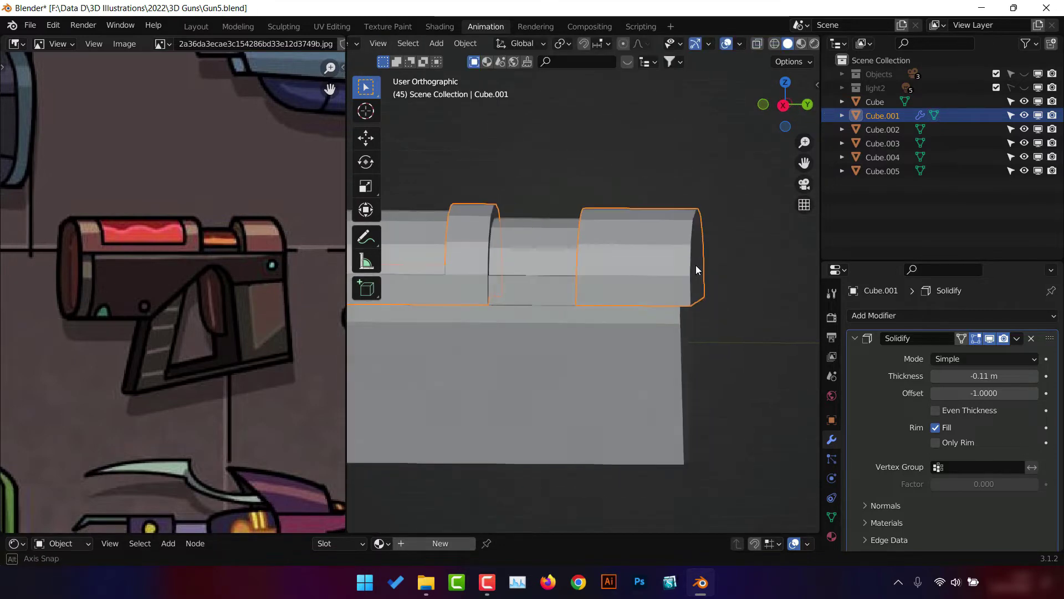
pyautogui.press('Tab')
pyautogui.press('KP_3')
pyautogui.hotkey('shift', 'z')
pyautogui.hotkey('shift', 'z')
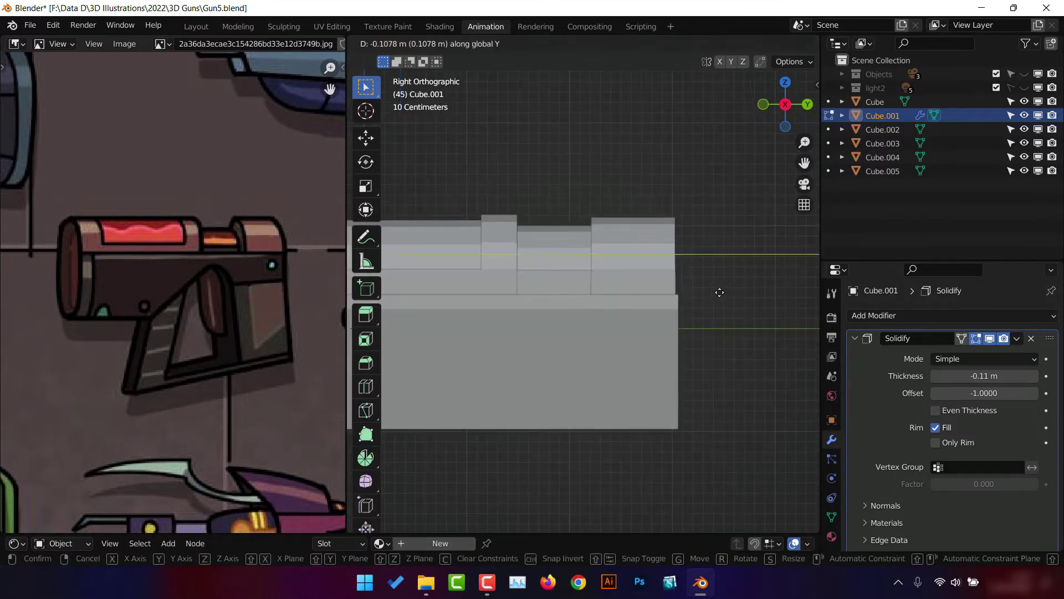
pyautogui.click(720, 293)
pyautogui.moveTo(719, 292); pyautogui.dragTo(702, 334, button='middle')
pyautogui.press('Tab')
pyautogui.scroll(-2, 338, 378)
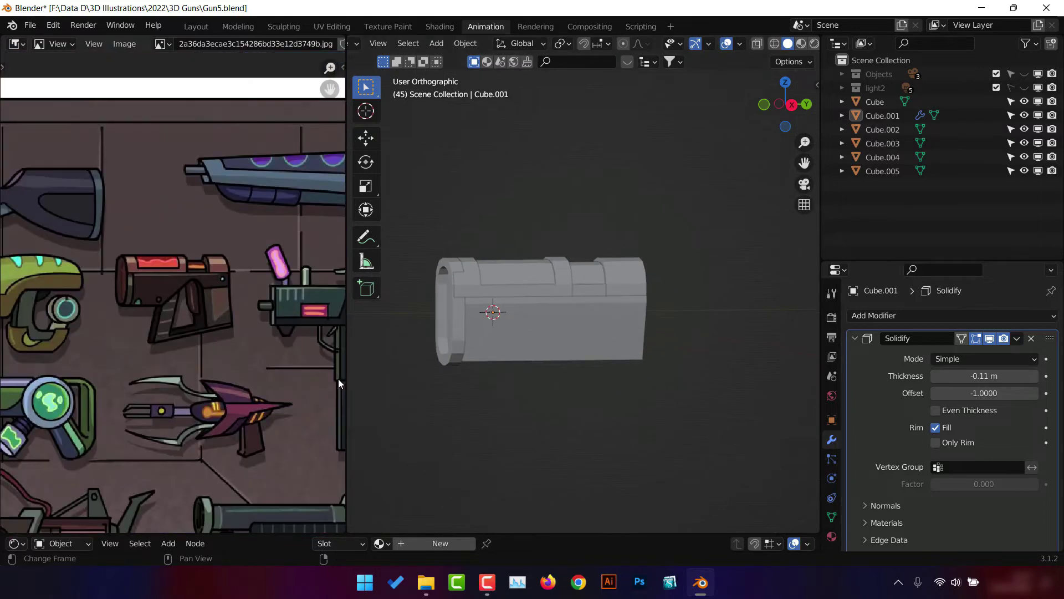
# Rotate the barrel top's front edge about -8.29° so it slants backward.
pyautogui.press('Tab')
pyautogui.press('KP_3')
pyautogui.hotkey('shift', 'z')
pyautogui.press('r')
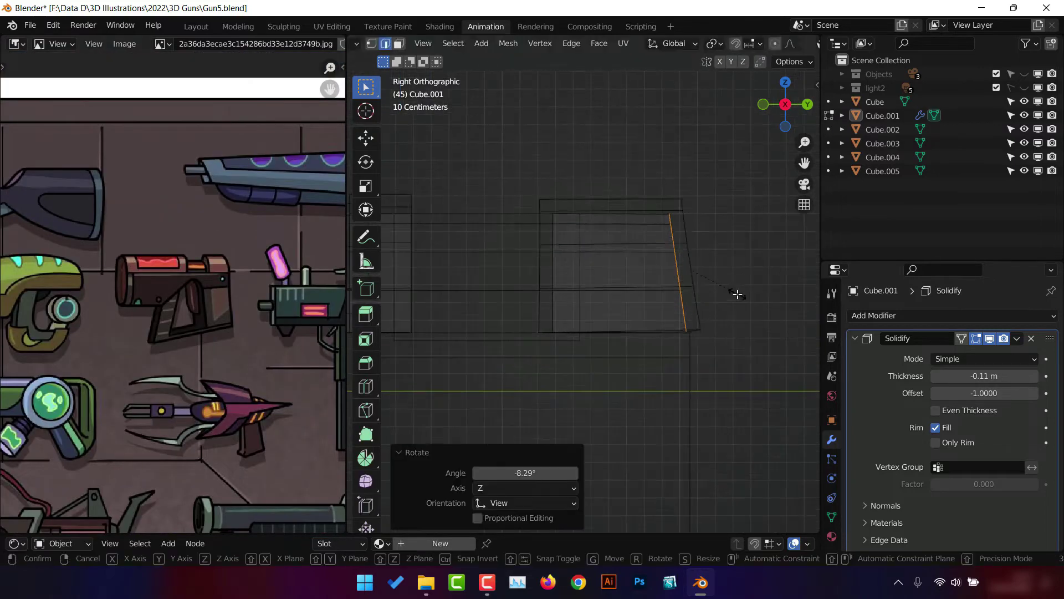
pyautogui.hotkey('shift', 'z')
pyautogui.press('Tab')
pyautogui.moveTo(686, 351)
pyautogui.mouseDown(button='middle')
pyautogui.moveTo(713, 347)
pyautogui.moveTo(603, 389)
pyautogui.mouseUp(button='middle')
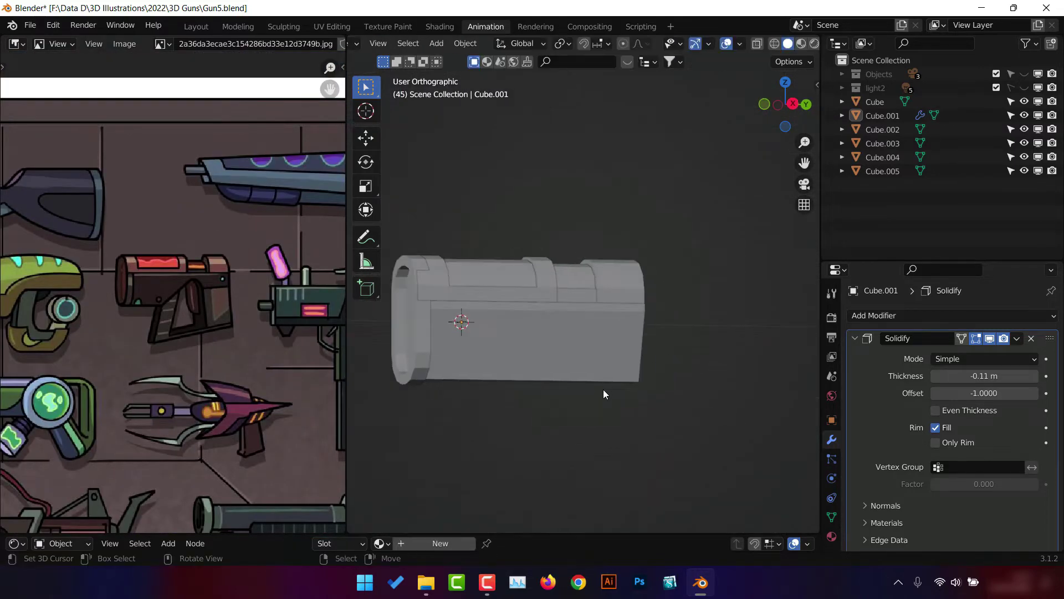
pyautogui.press('Tab')
pyautogui.press('KP_3')
pyautogui.hotkey('shift', 'z')
pyautogui.click(636, 391)
# Add two loop cuts across the gun body and slide them into position.
pyautogui.hotkey('ctrl', 'r')
pyautogui.scroll(1, 654, 337)
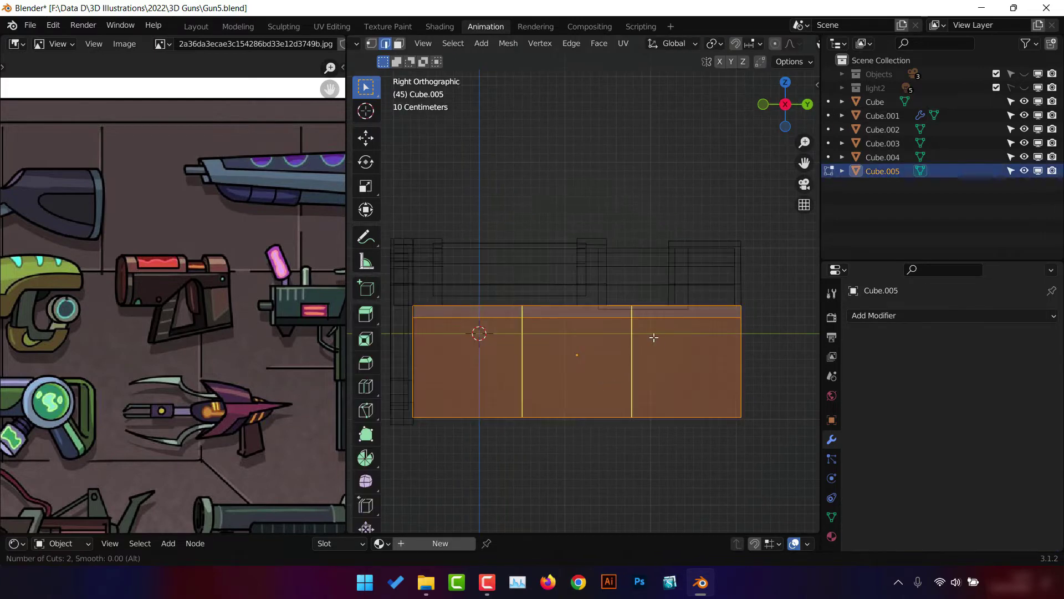
pyautogui.click(654, 337)
pyautogui.click(664, 341)
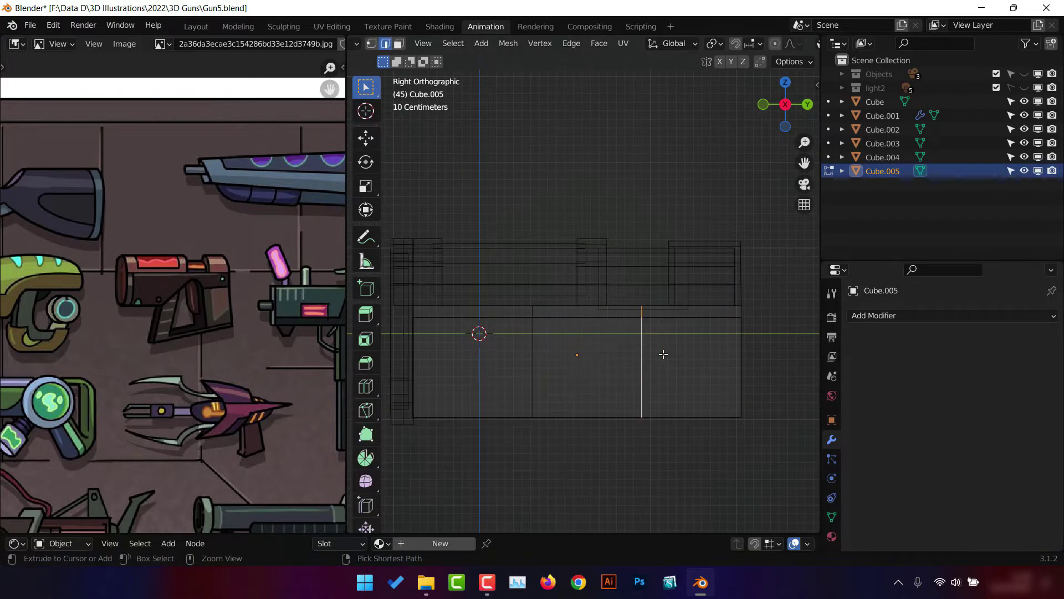
pyautogui.click(674, 358)
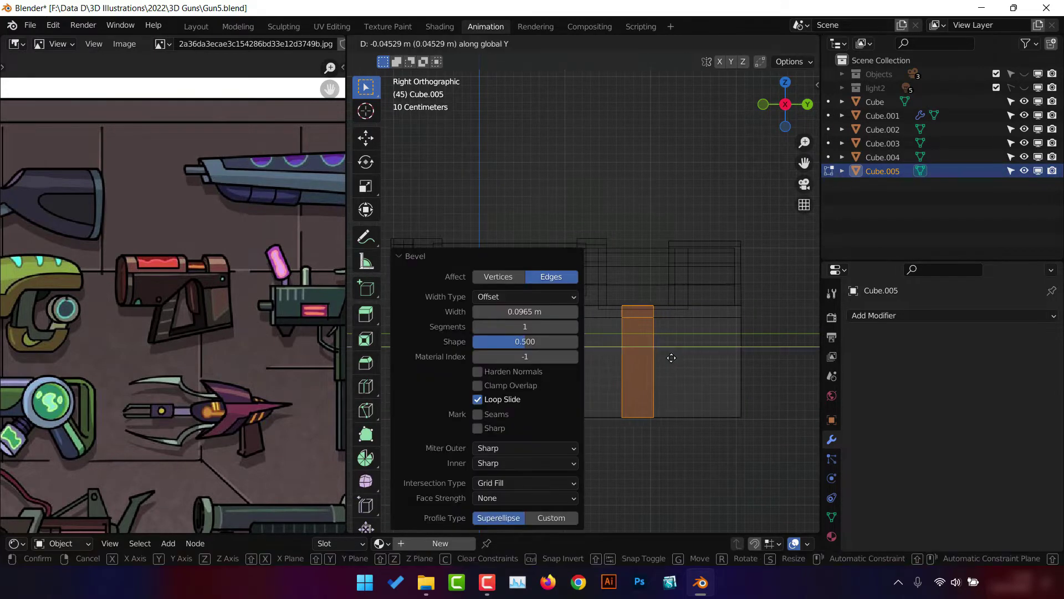
pyautogui.hotkey('ctrl', 'z')
pyautogui.moveTo(665, 356)
pyautogui.mouseDown(button='middle')
pyautogui.moveTo(654, 349)
pyautogui.moveTo(661, 345)
pyautogui.moveTo(610, 333)
pyautogui.mouseUp(button='middle')
pyautogui.hotkey('alt', 'z')
pyautogui.click(667, 328)
pyautogui.click(577, 322)
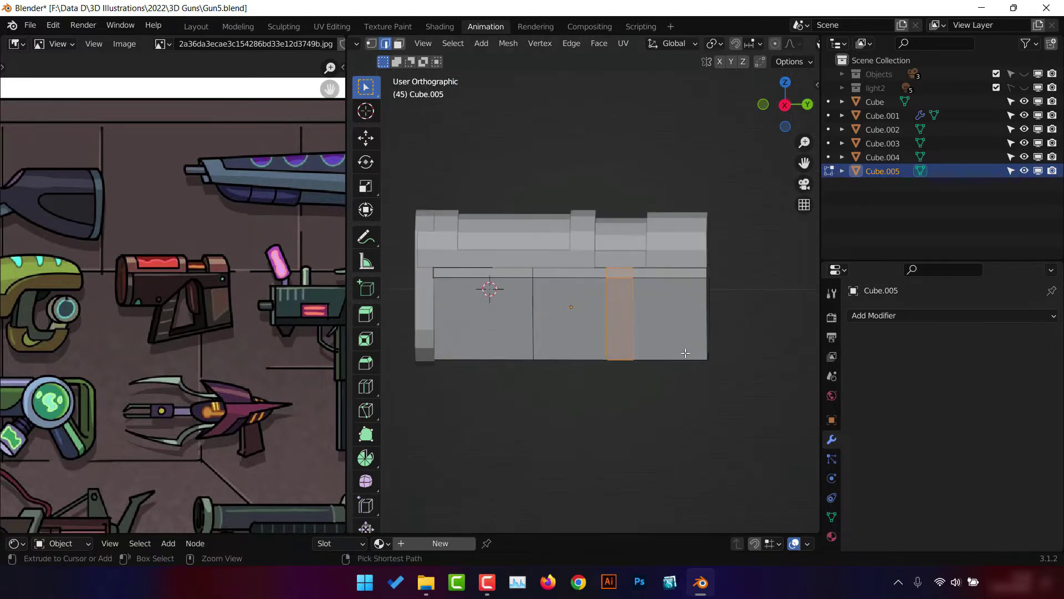
pyautogui.hotkey('alt', 'z')
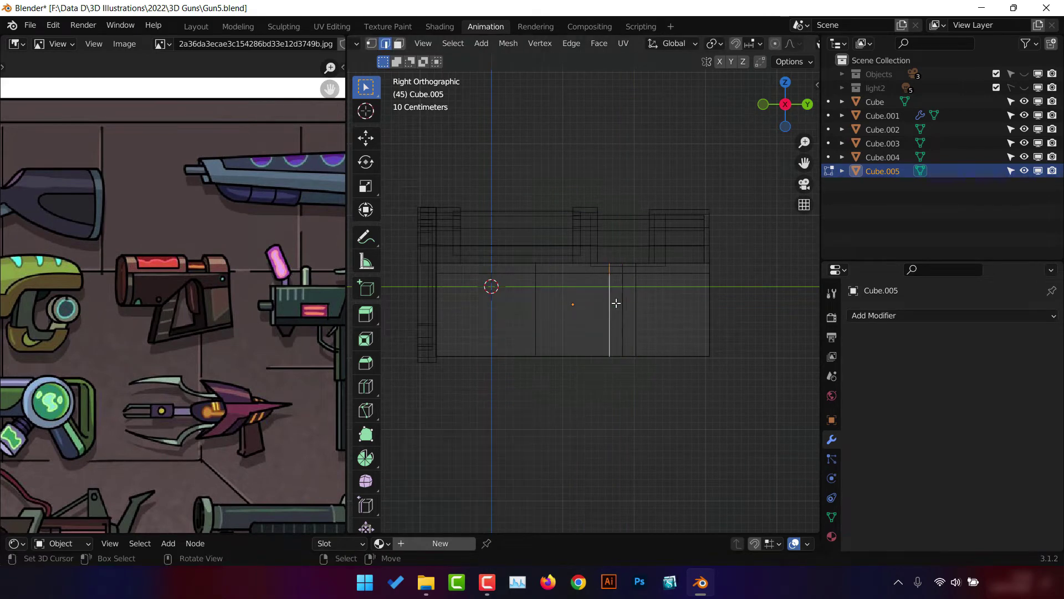
pyautogui.click(620, 321)
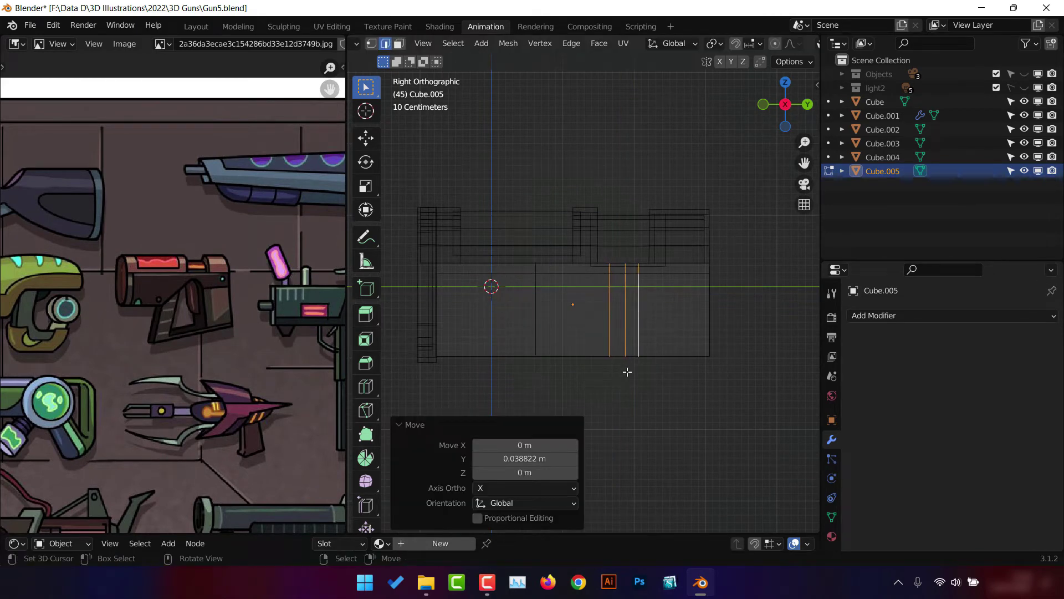
# Raise the body's bottom edge along Z into a slope rising toward the front.
pyautogui.press('g')
pyautogui.press('z')
pyautogui.press('Escape')
pyautogui.hotkey('alt', 'z')
pyautogui.moveTo(629, 280); pyautogui.dragTo(694, 361, button='middle')
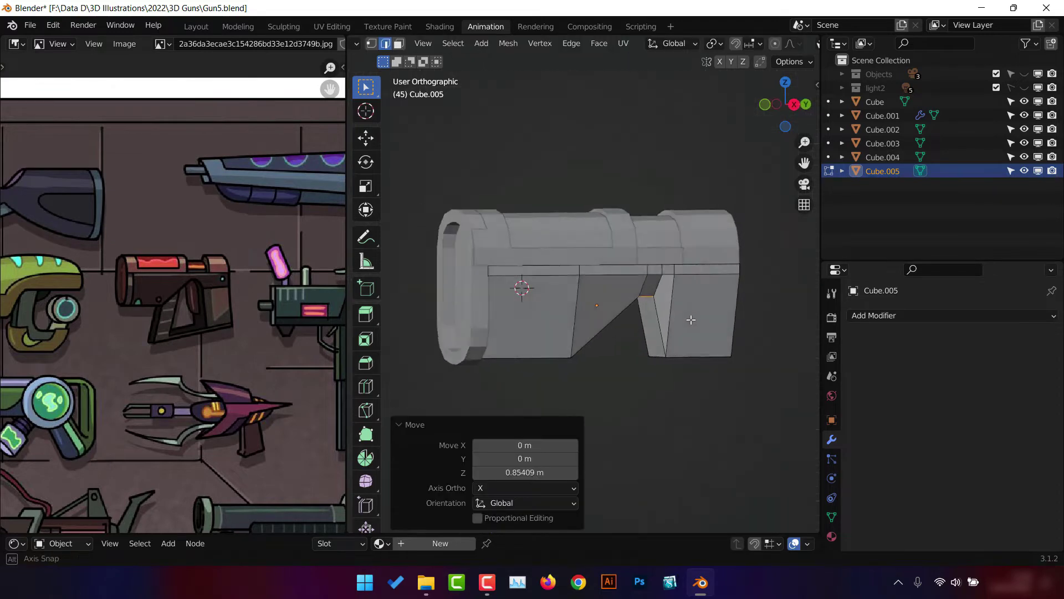
pyautogui.press('Escape')
pyautogui.hotkey('alt', 'z')
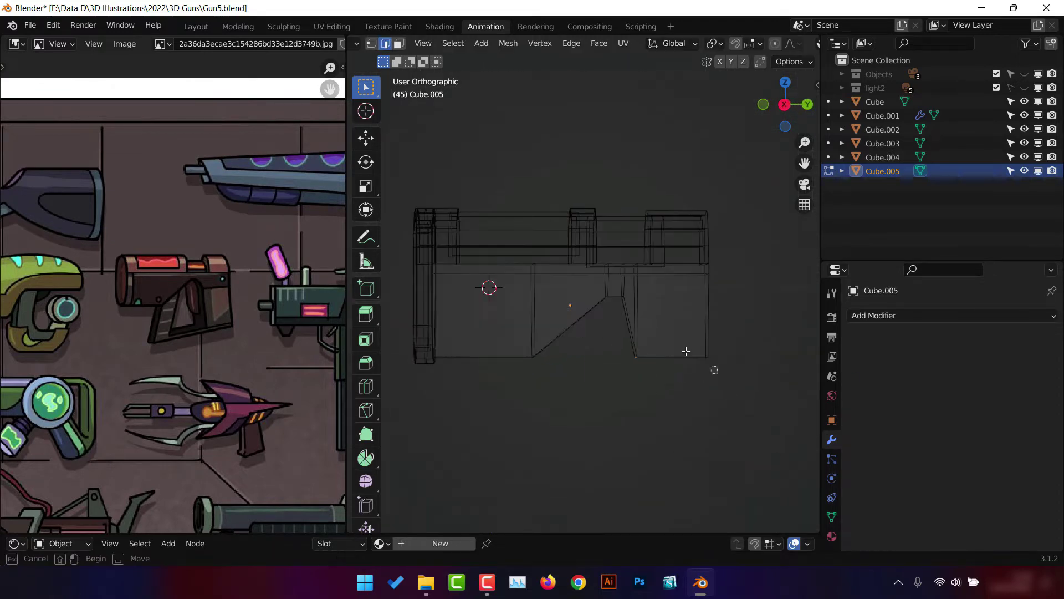
pyautogui.hotkey('alt', 'z')
pyautogui.press('g')
pyautogui.press('z')
pyautogui.click(734, 316)
pyautogui.moveTo(734, 316); pyautogui.dragTo(623, 302, button='middle')
pyautogui.press('ctrl+KP_1')
# Widen the raised lower edge along X, checking from back, top and front views.
pyautogui.press('s')
pyautogui.press('x')
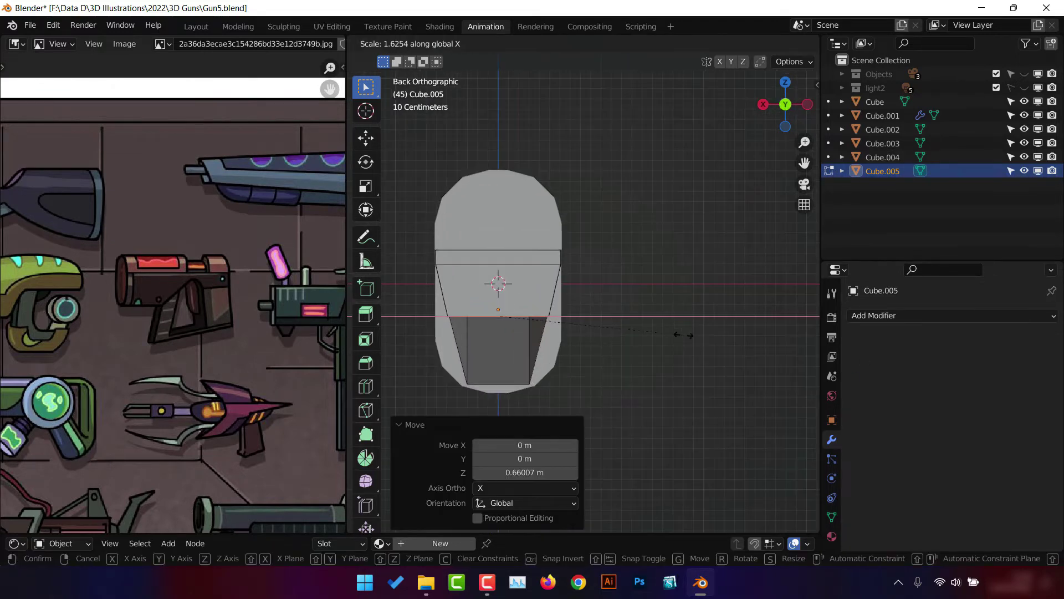
pyautogui.click(677, 335)
pyautogui.moveTo(678, 334)
pyautogui.mouseDown(button='middle')
pyautogui.moveTo(519, 327)
pyautogui.moveTo(427, 351)
pyautogui.moveTo(496, 385)
pyautogui.moveTo(565, 227)
pyautogui.mouseUp(button='middle')
pyautogui.press('Tab')
pyautogui.press('Tab')
pyautogui.press('KP_7')
pyautogui.press('KP_1')
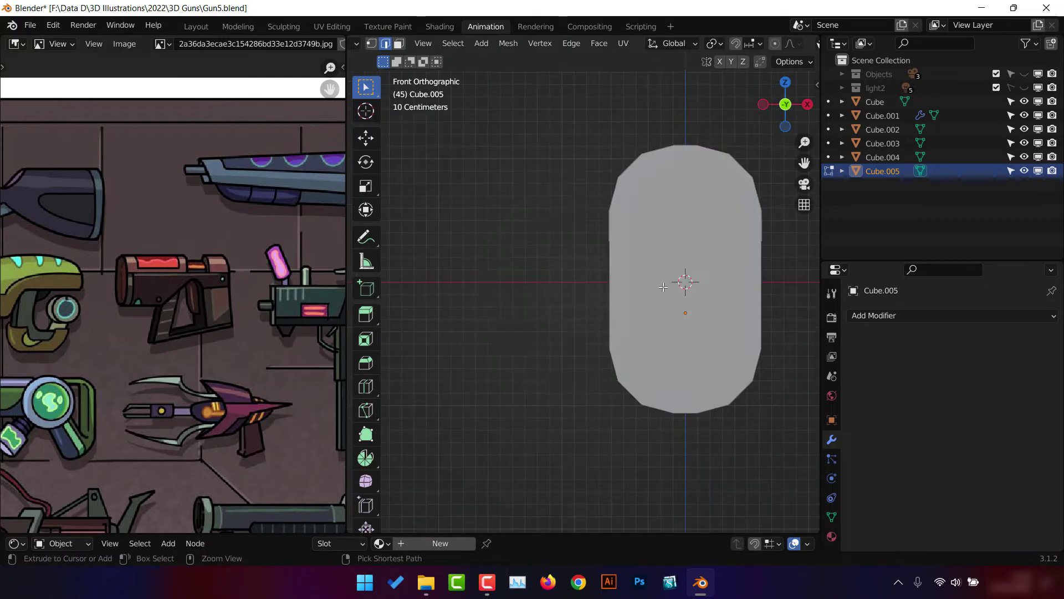
pyautogui.press('ctrl+KP_1')
pyautogui.click(671, 305)
pyautogui.press('Tab')
pyautogui.moveTo(671, 305)
pyautogui.mouseDown(button='middle')
pyautogui.moveTo(690, 310)
pyautogui.moveTo(654, 286)
pyautogui.moveTo(606, 282)
pyautogui.moveTo(747, 320)
pyautogui.mouseUp(button='middle')
# Bevel the corner atop the underside slope into a rounded curve, nudging it along Z.
pyautogui.click(747, 320)
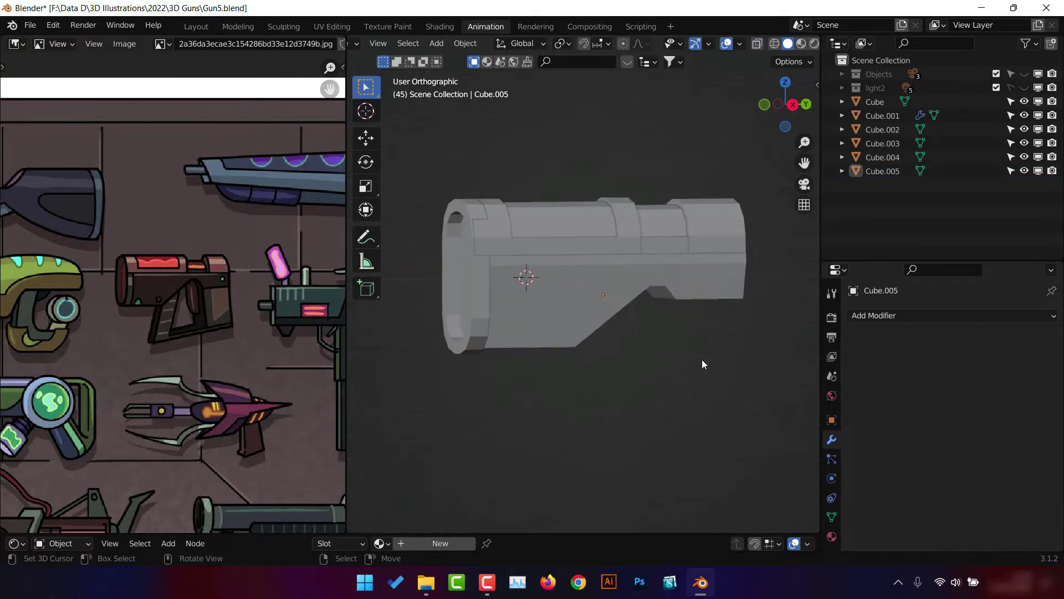
pyautogui.scroll(3, 678, 291)
pyautogui.scroll(2, 321, 347)
pyautogui.moveTo(691, 276); pyautogui.dragTo(704, 266, button='middle')
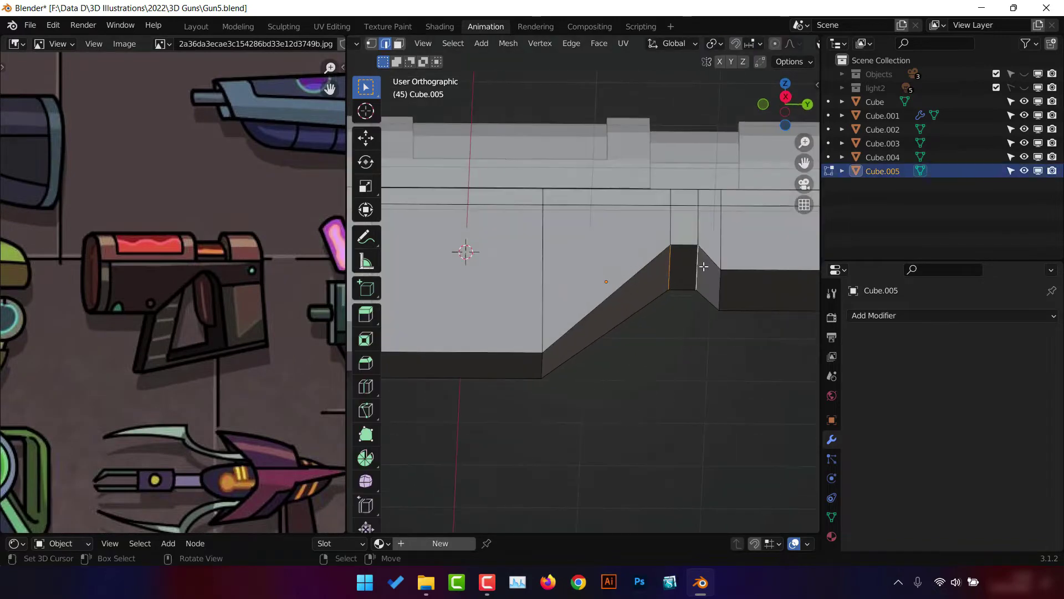
pyautogui.click(747, 256)
pyautogui.scroll(-3, 747, 256)
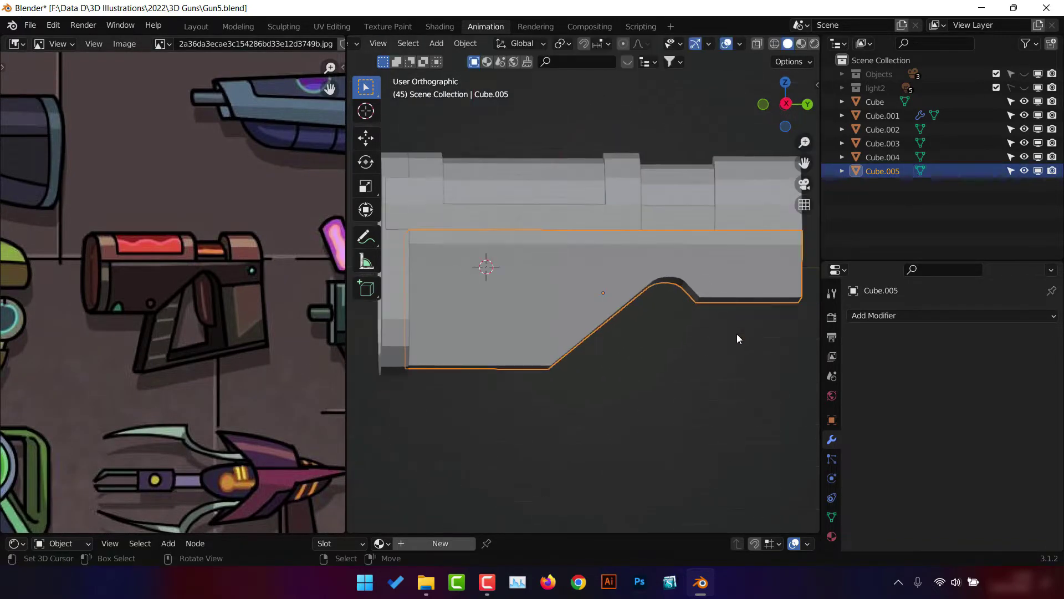
pyautogui.moveTo(736, 335)
pyautogui.mouseDown(button='middle')
pyautogui.moveTo(693, 311)
pyautogui.moveTo(624, 342)
pyautogui.mouseUp(button='middle')
pyautogui.click(742, 303)
# Add another loop cut across the body and select the faces underneath.
pyautogui.scroll(-2, 624, 343)
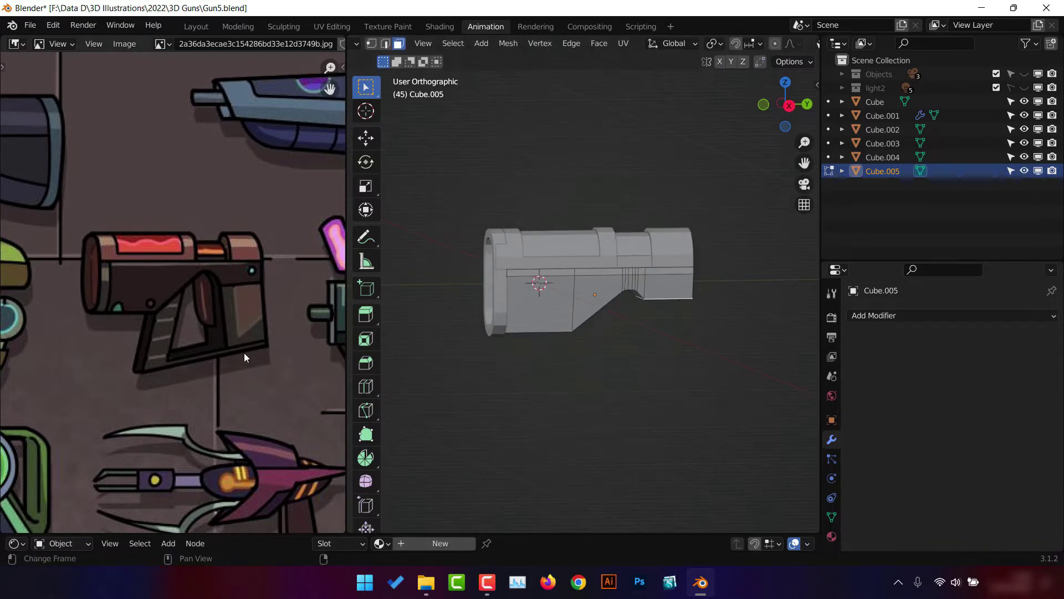
pyautogui.click(595, 306)
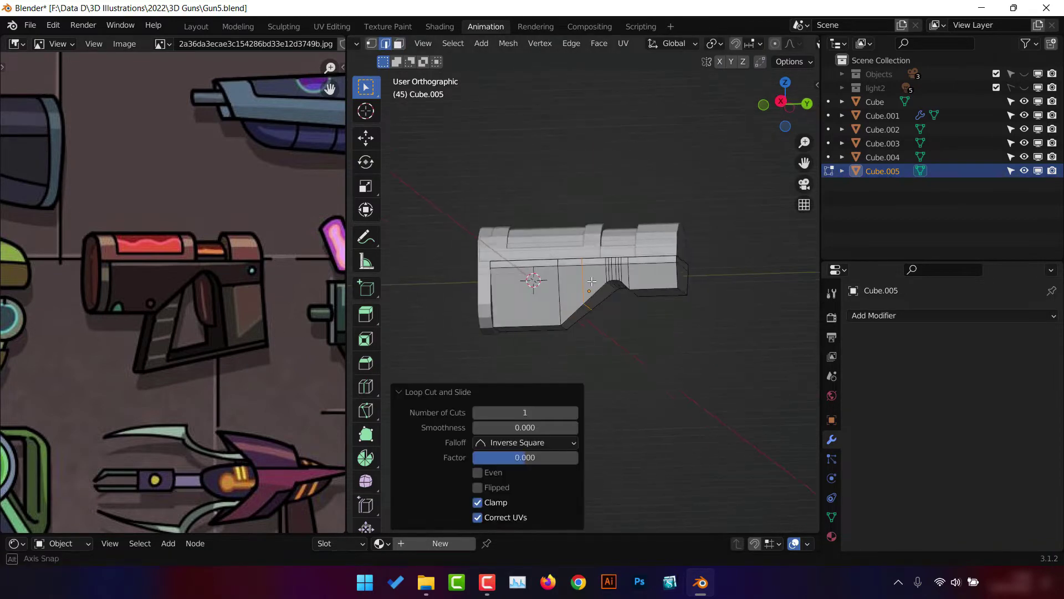
pyautogui.click(648, 297)
pyautogui.moveTo(648, 297)
pyautogui.mouseDown(button='middle')
pyautogui.moveTo(727, 276)
pyautogui.moveTo(558, 306)
pyautogui.mouseUp(button='middle')
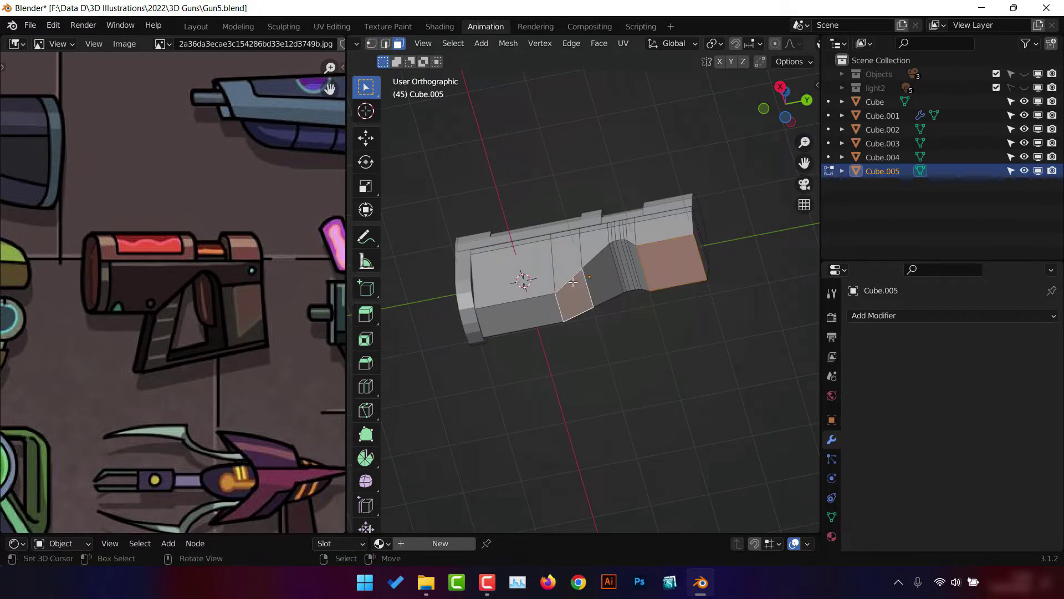
# Extrude the underside faces down into a straight block and tilt the left prong's bottom edge.
pyautogui.moveTo(566, 280); pyautogui.dragTo(627, 393, button='middle')
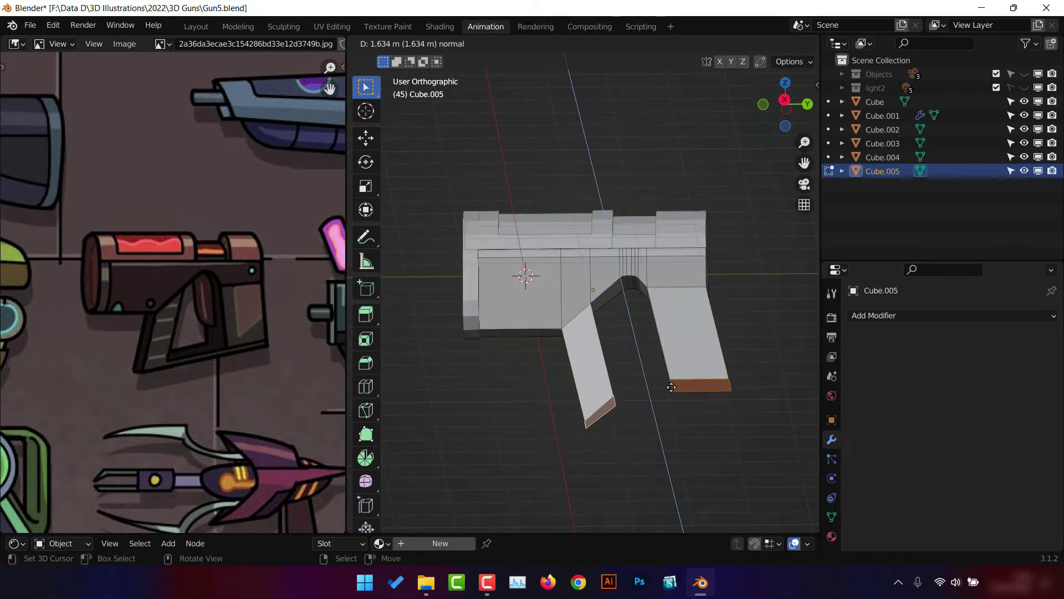
pyautogui.click(671, 387)
pyautogui.press('KP_3')
pyautogui.press('g')
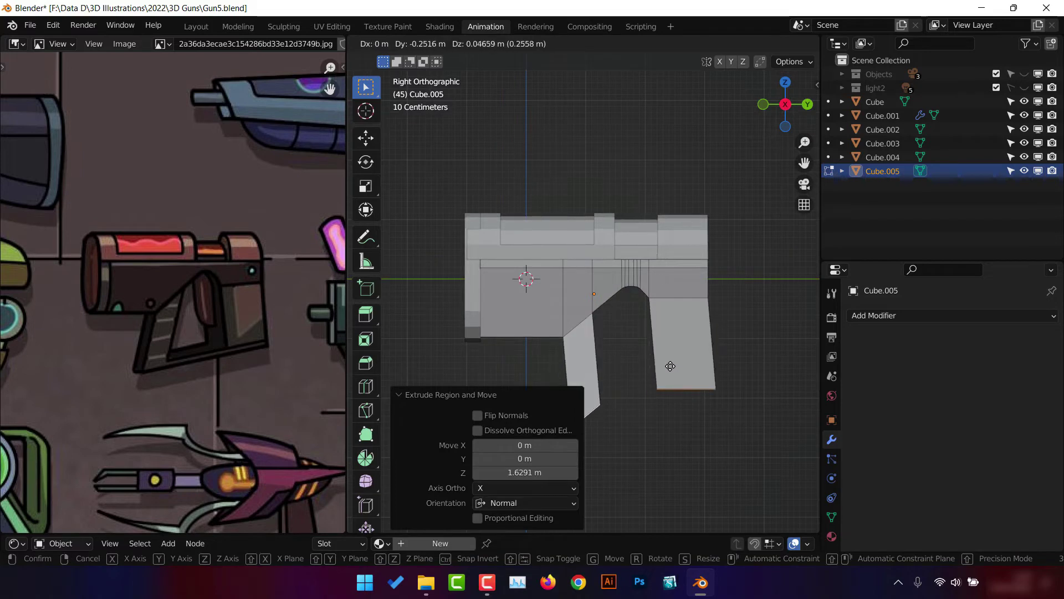
pyautogui.click(668, 356)
pyautogui.hotkey('alt', 'z')
pyautogui.click(621, 392)
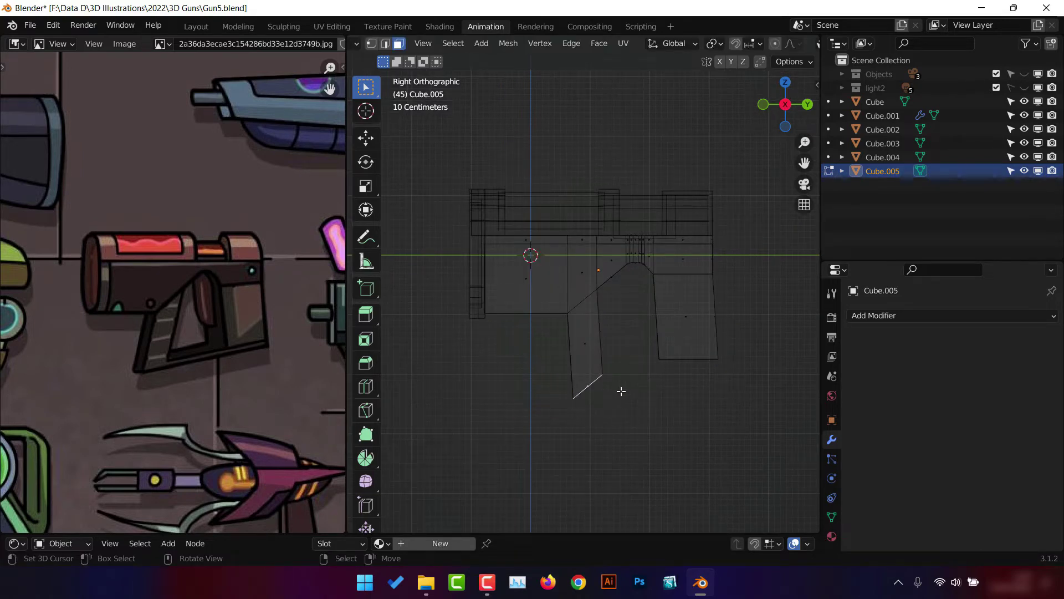
pyautogui.click(630, 421)
pyautogui.press('g')
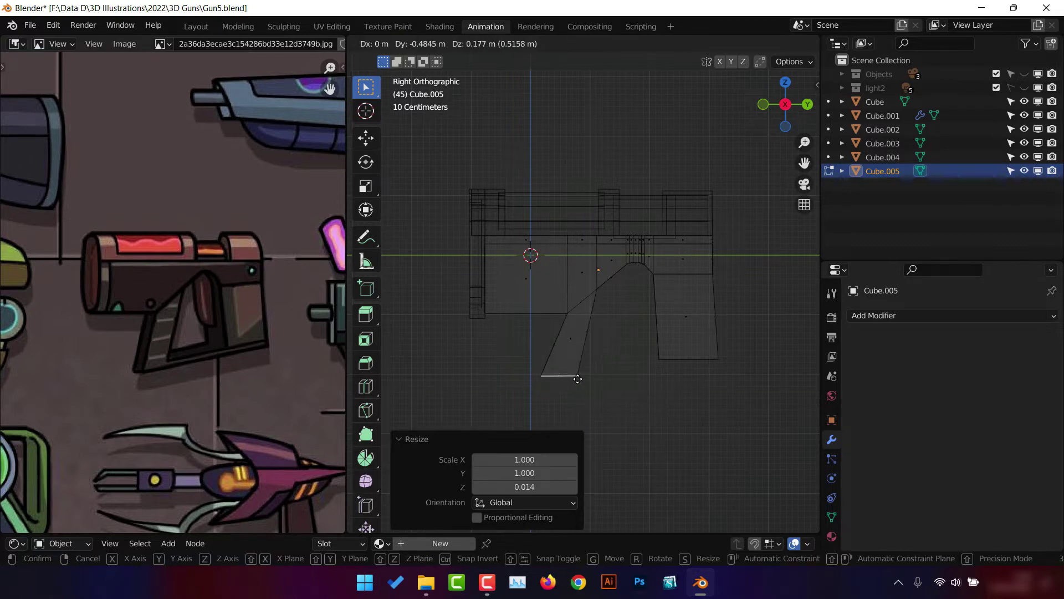
# Inset the face under the body's end and scale it narrower.
pyautogui.moveTo(578, 378); pyautogui.dragTo(602, 325, button='middle')
pyautogui.keyDown('ctrl'); pyautogui.click(602, 325); pyautogui.keyUp('ctrl')
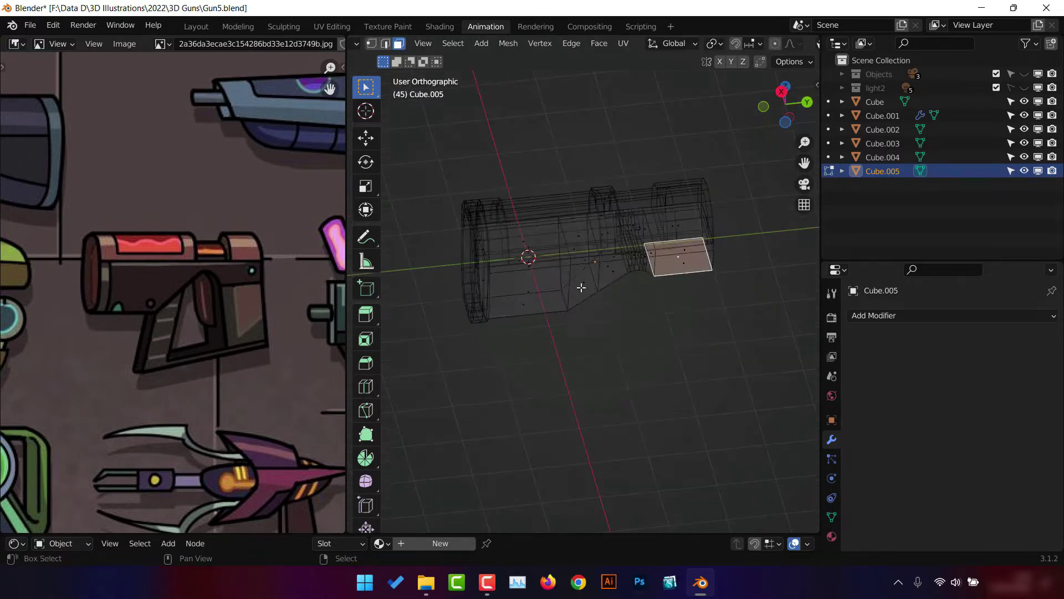
pyautogui.hotkey('alt', 'z')
pyautogui.press('i')
pyautogui.click(696, 269)
pyautogui.moveTo(696, 268)
pyautogui.mouseDown(button='middle')
pyautogui.moveTo(692, 259)
pyautogui.moveTo(605, 296)
pyautogui.mouseUp(button='middle')
pyautogui.scroll(4, 692, 260)
pyautogui.press('s')
pyautogui.press('z')
pyautogui.click(724, 320)
pyautogui.press('s')
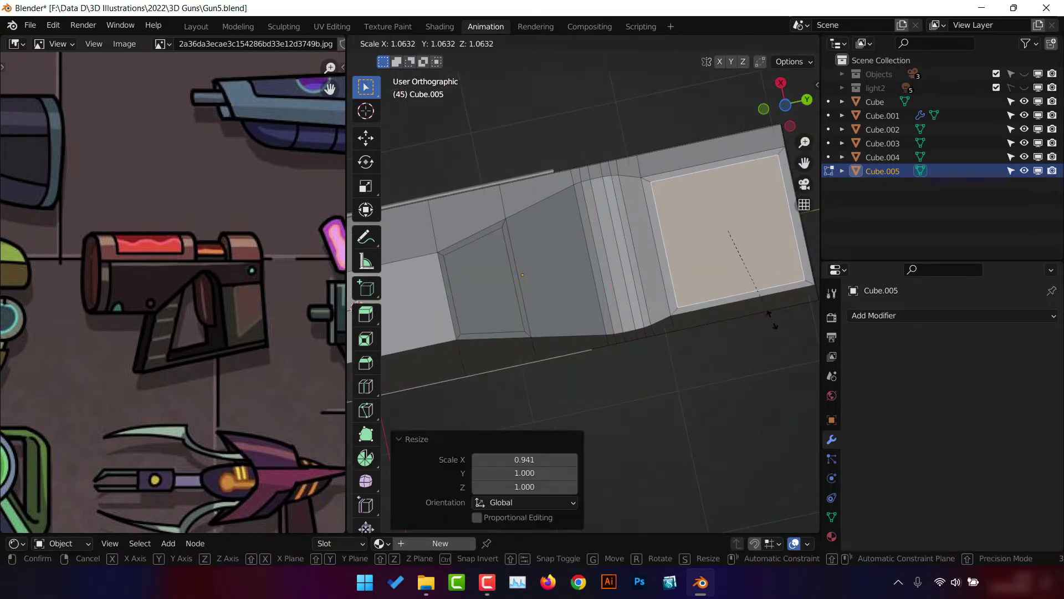
pyautogui.click(754, 312)
# Extrude the front face down, tilt it 37°, and reposition it.
pyautogui.press('KP_3')
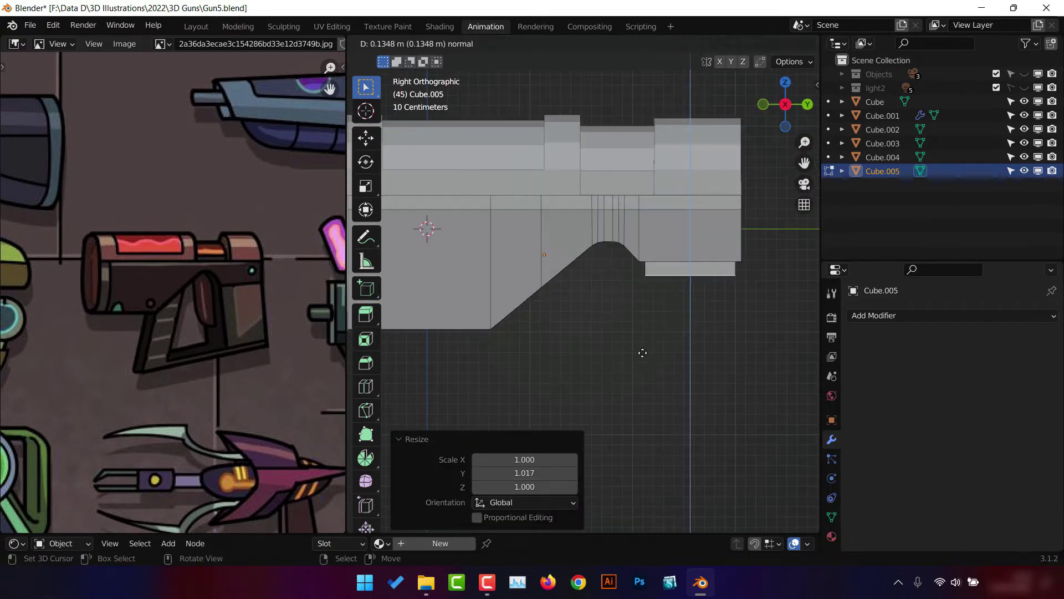
pyautogui.click(654, 448)
pyautogui.scroll(-1, 729, 385)
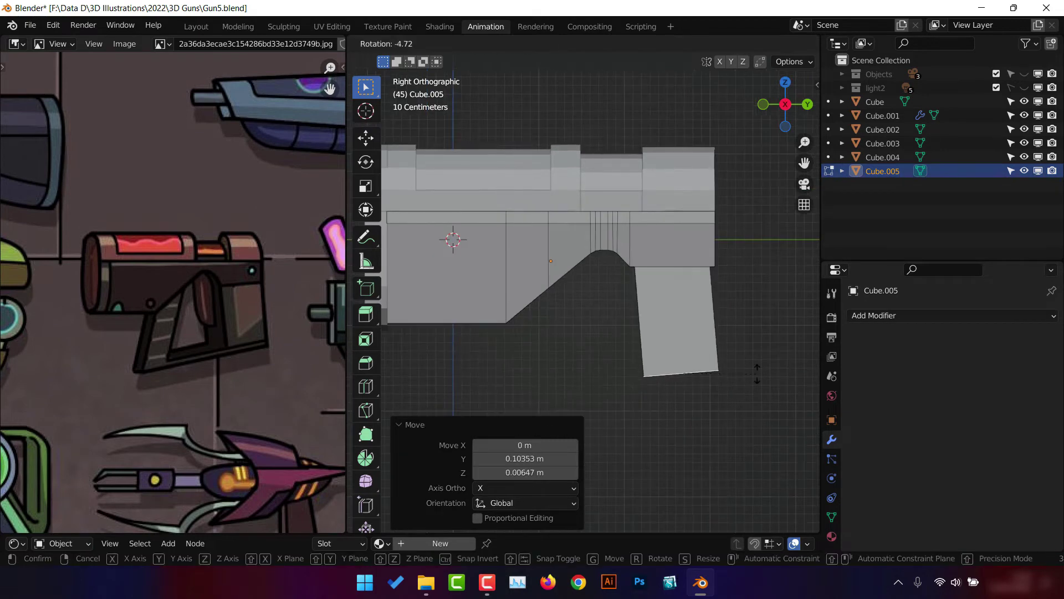
pyautogui.moveTo(757, 373); pyautogui.dragTo(621, 388, button='middle')
pyautogui.press('KP_3')
pyautogui.press('e')
pyautogui.click(623, 432)
pyautogui.press('r')
pyautogui.press('g')
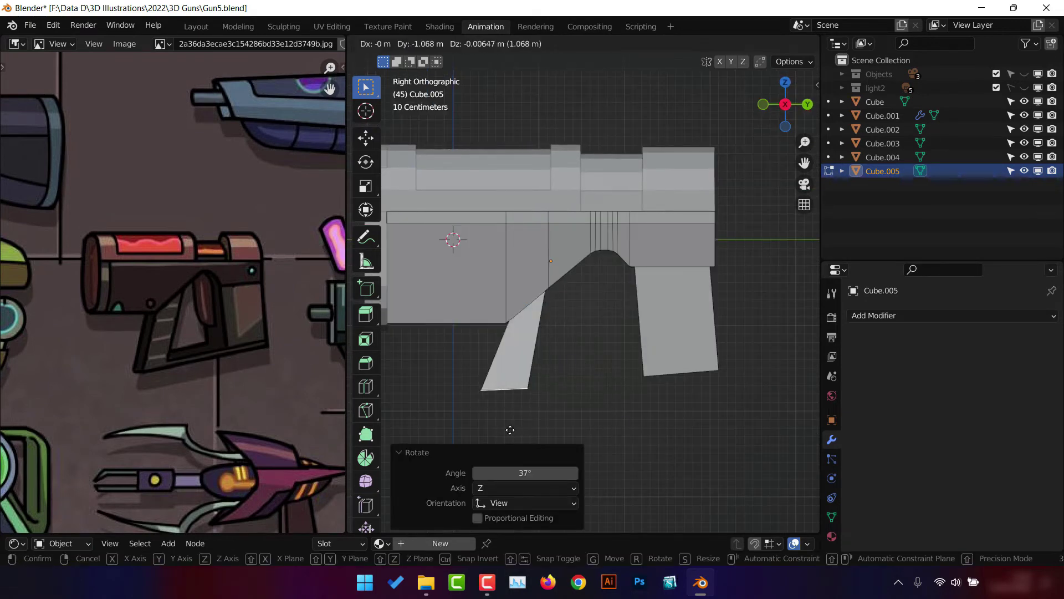
pyautogui.click(518, 437)
pyautogui.click(603, 379)
# Fine-tune the tilted piece's position with further moves.
pyautogui.scroll(2, 582, 338)
pyautogui.scroll(2, 564, 304)
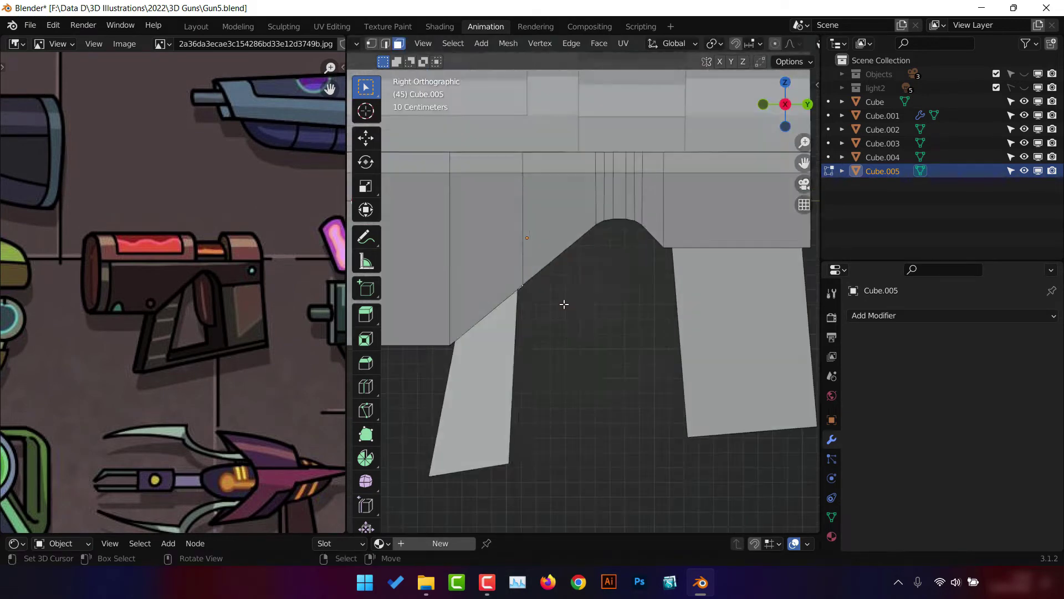
pyautogui.click(601, 273)
pyautogui.scroll(-1, 607, 289)
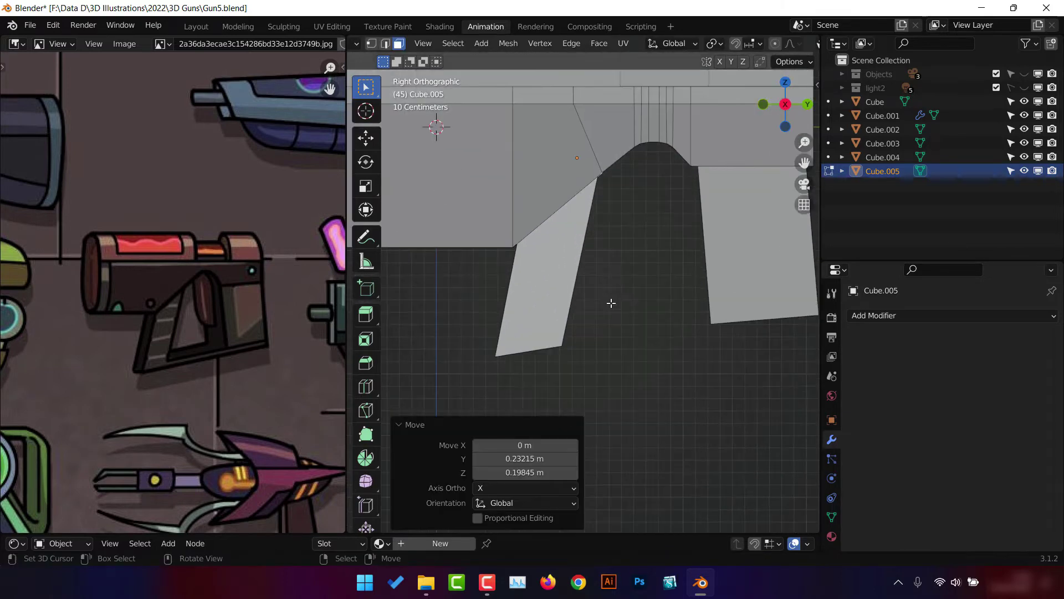
pyautogui.press('g')
pyautogui.scroll(-2, 607, 296)
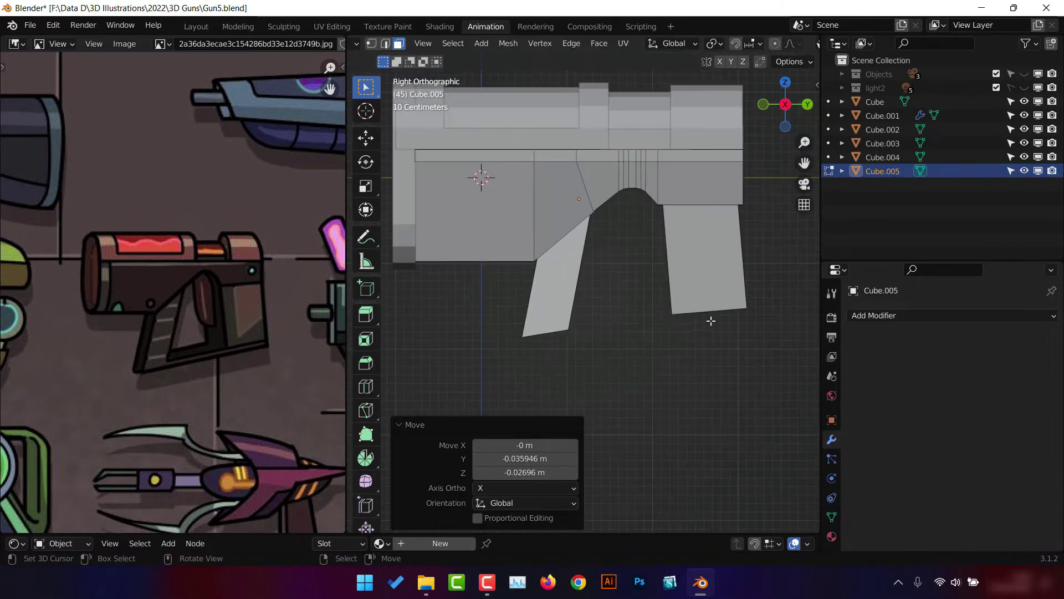
# Shrink and flatten the bottom edges of the two lower pieces.
pyautogui.moveTo(688, 284)
pyautogui.mouseDown(button='middle')
pyautogui.moveTo(591, 370)
pyautogui.moveTo(791, 266)
pyautogui.moveTo(743, 171)
pyautogui.moveTo(732, 281)
pyautogui.moveTo(532, 121)
pyautogui.mouseUp(button='middle')
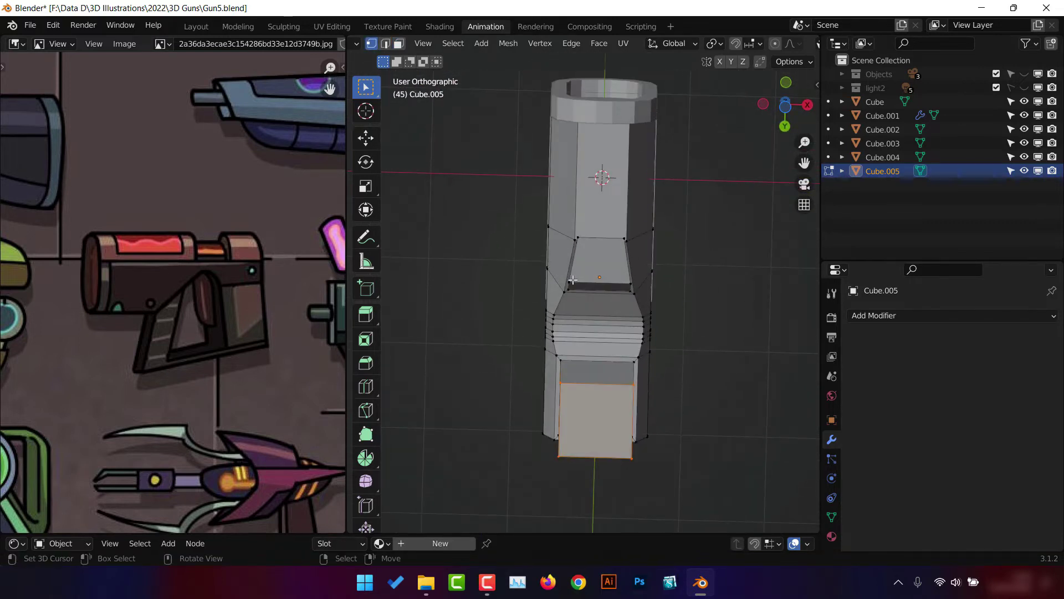
pyautogui.moveTo(608, 374); pyautogui.dragTo(625, 281, button='middle')
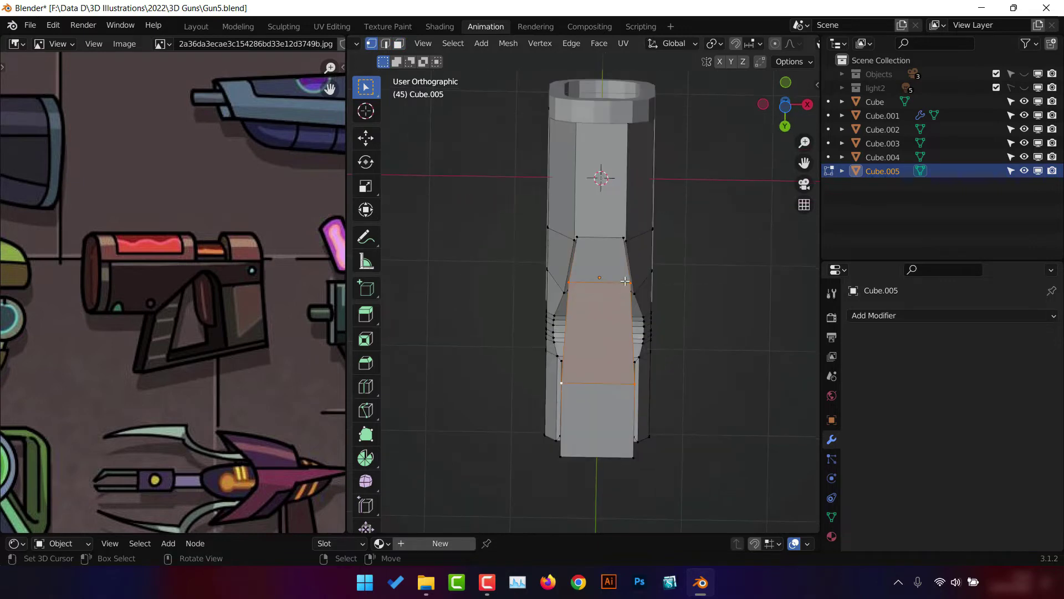
pyautogui.click(670, 298)
pyautogui.click(563, 381)
pyautogui.click(652, 364)
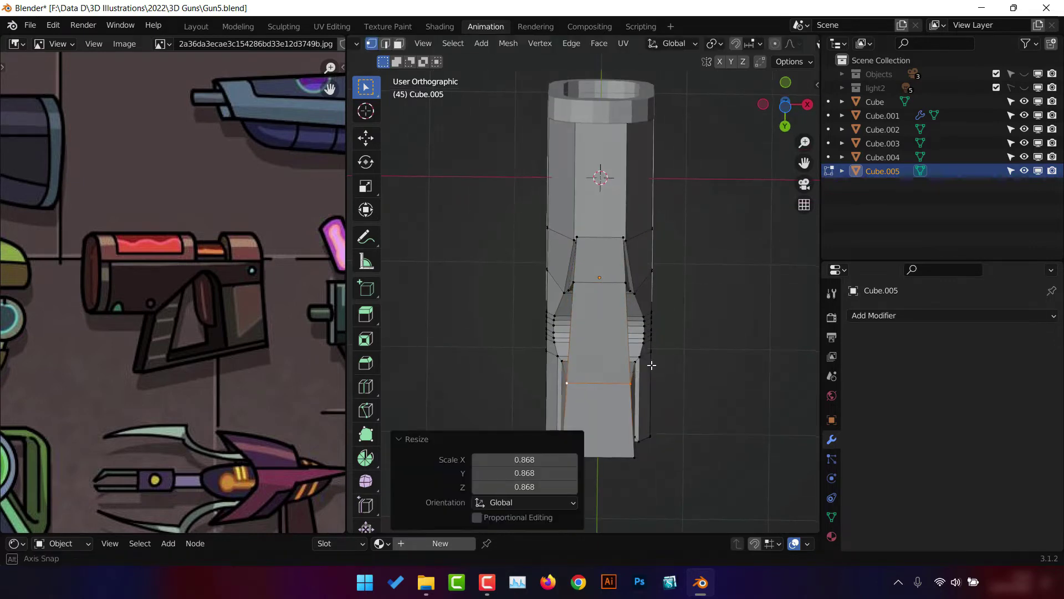
pyautogui.moveTo(651, 364)
pyautogui.mouseDown(button='middle')
pyautogui.moveTo(708, 309)
pyautogui.moveTo(776, 272)
pyautogui.moveTo(703, 314)
pyautogui.mouseUp(button='middle')
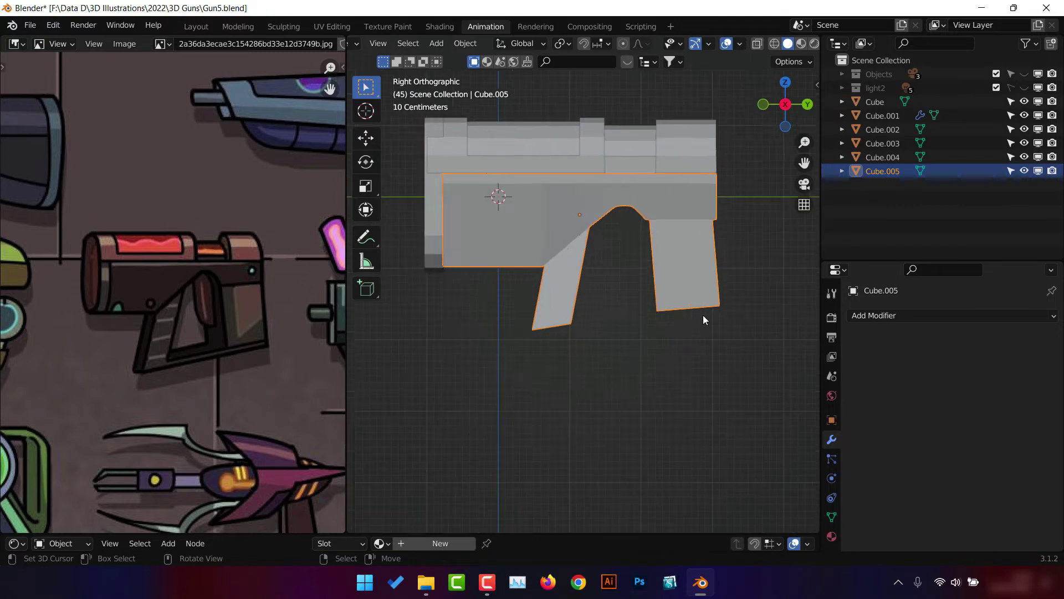
pyautogui.click(651, 312)
# Tilt the bottom edge and shift the grip's right edge into place.
pyautogui.press('r')
pyautogui.click(744, 321)
pyautogui.scroll(1, 705, 352)
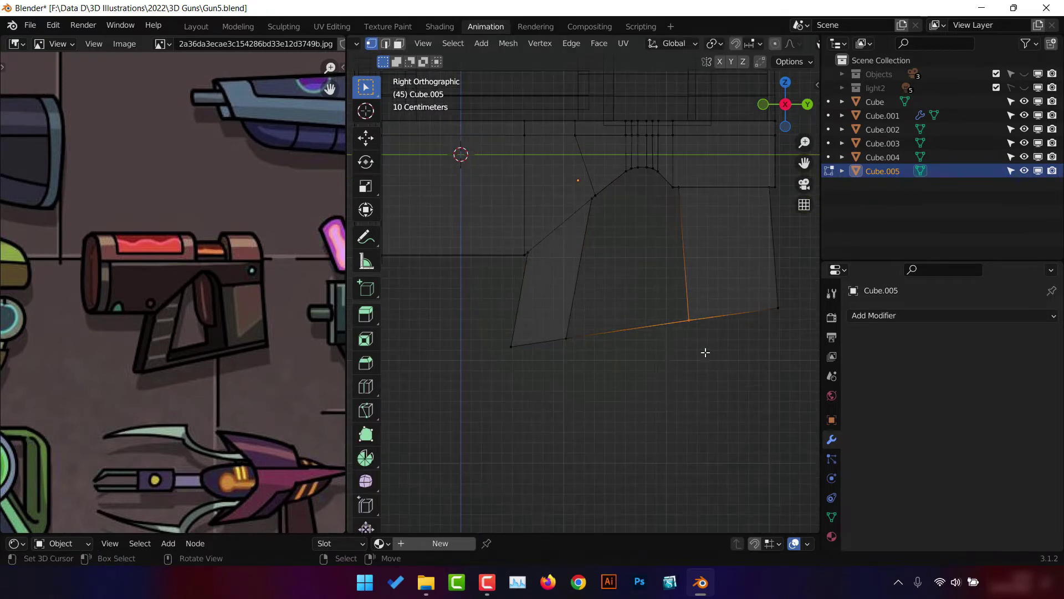
pyautogui.click(779, 337)
pyautogui.press('g')
pyautogui.click(764, 319)
pyautogui.click(591, 335)
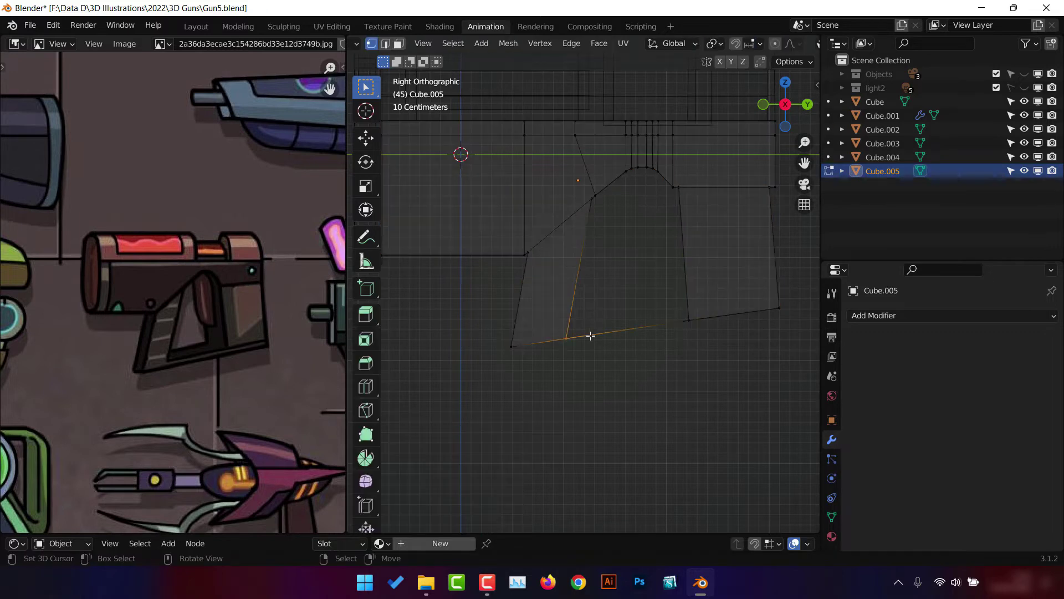
pyautogui.click(658, 332)
pyautogui.scroll(-1, 659, 328)
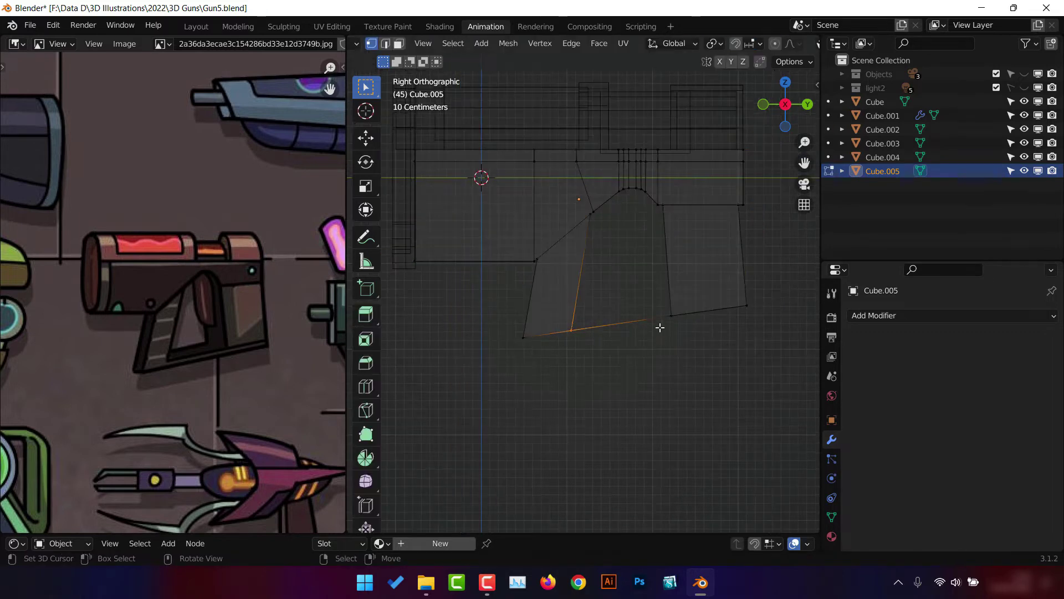
# Extrude the grip's bottom edge down and lower its bottom-left vertex for a slanted base.
pyautogui.click(687, 306)
pyautogui.scroll(1, 688, 310)
pyautogui.click(491, 355)
pyautogui.press('g')
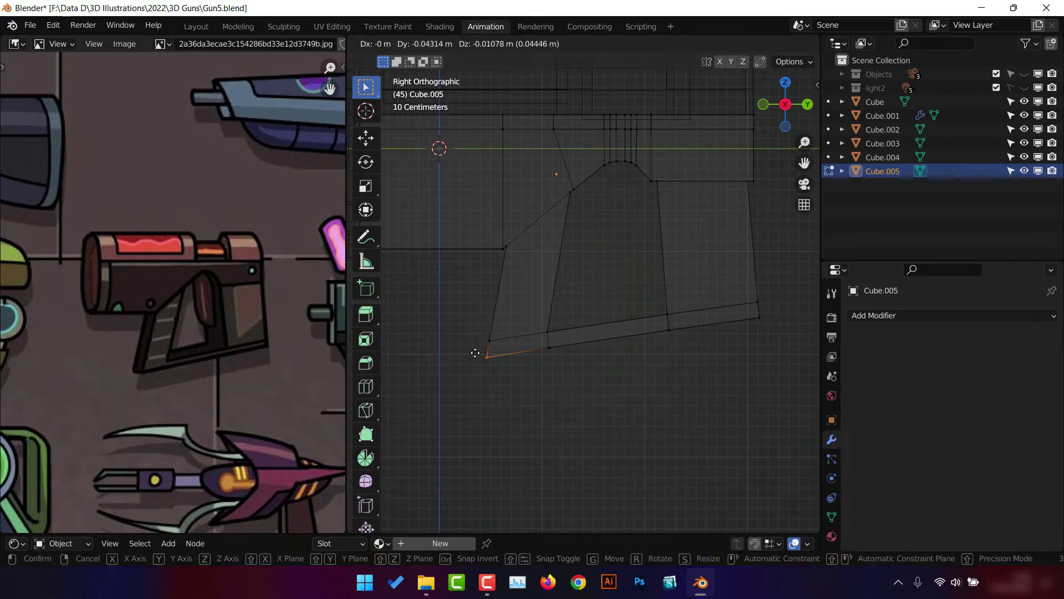
pyautogui.click(476, 353)
pyautogui.press('Tab')
pyautogui.moveTo(523, 360); pyautogui.dragTo(710, 345, button='middle')
# Preview the gun in rendered shading, then return to solid and select Cube.005.
pyautogui.click(668, 339)
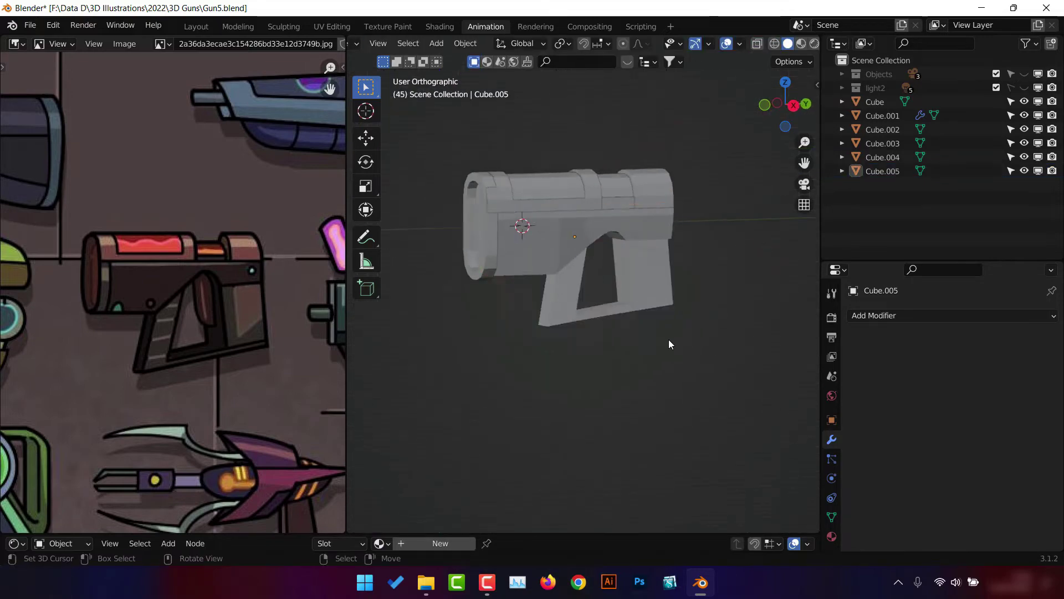
pyautogui.scroll(1, 668, 340)
pyautogui.press('z')
pyautogui.click(718, 249)
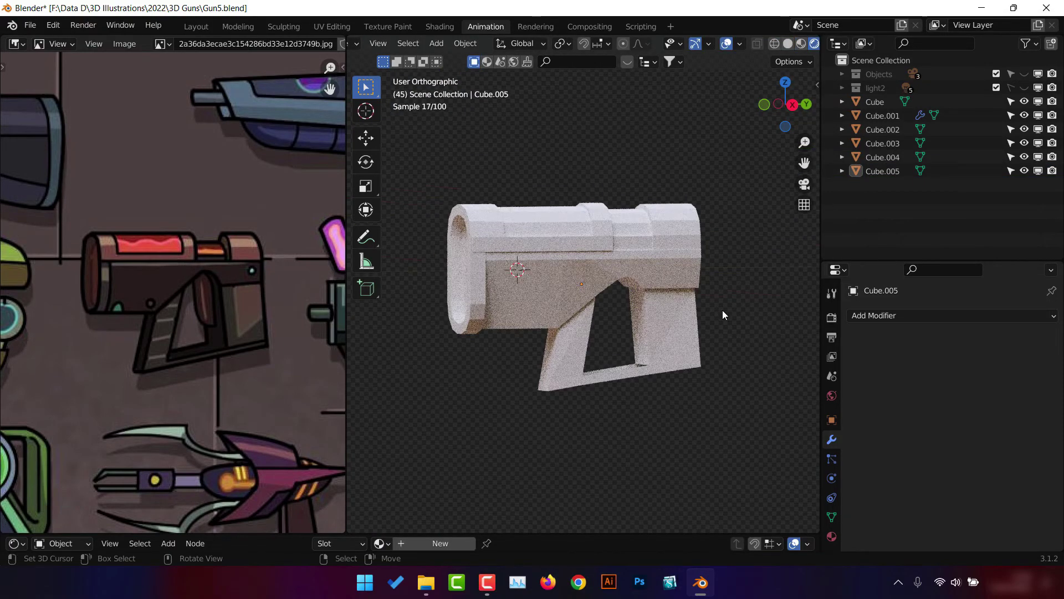
pyautogui.press('z')
pyautogui.click(744, 314)
pyautogui.moveTo(744, 314)
pyautogui.mouseDown(button='middle')
pyautogui.moveTo(680, 371)
pyautogui.moveTo(735, 334)
pyautogui.moveTo(685, 285)
pyautogui.moveTo(697, 279)
pyautogui.moveTo(646, 287)
pyautogui.moveTo(661, 283)
pyautogui.mouseUp(button='middle')
pyautogui.click(680, 371)
# Add a new cube and flatten it along the Y axis.
pyautogui.hotkey('shift', 'a')
pyautogui.click(746, 298)
pyautogui.press('KP_3')
pyautogui.press('g')
pyautogui.press('y')
pyautogui.press('s')
pyautogui.press('y')
pyautogui.click(715, 288)
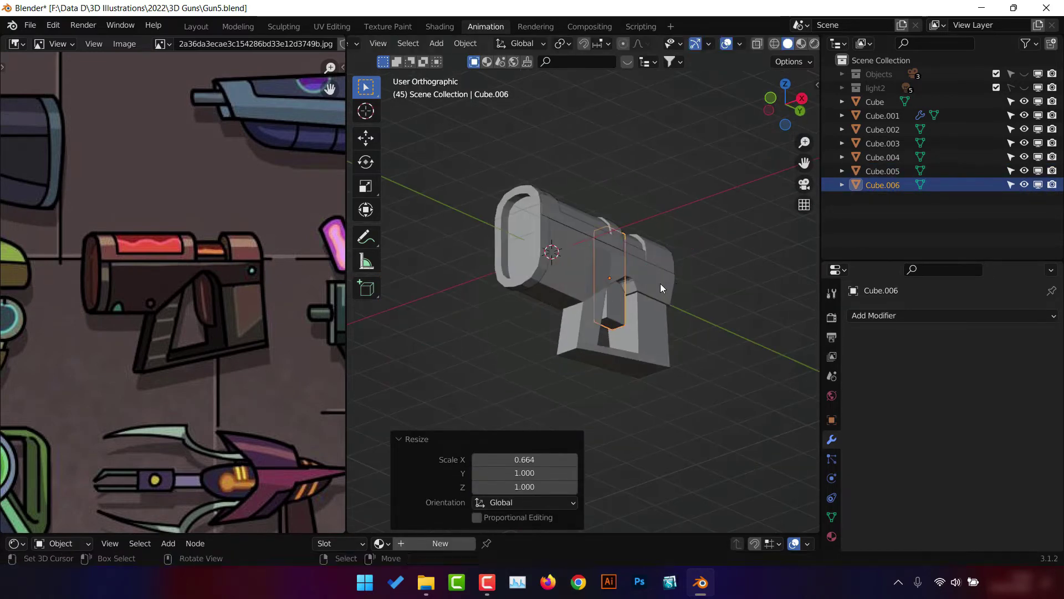
# Scale the cube's height and place it inside the grip opening as a trigger.
pyautogui.press('KP_3')
pyautogui.press('s')
pyautogui.press('z')
pyautogui.press('Return')
pyautogui.press('g')
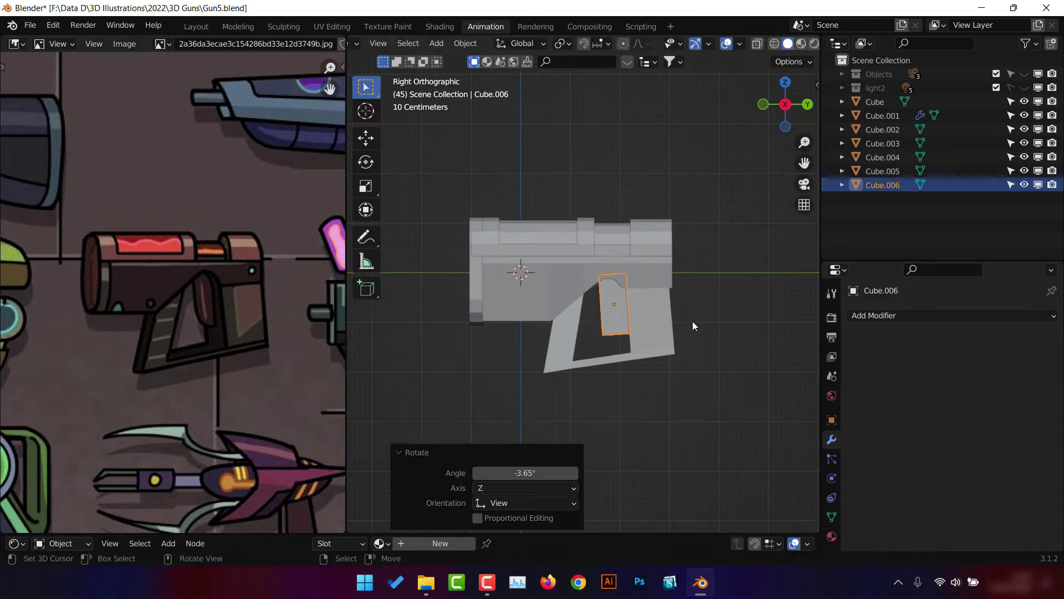
pyautogui.press('g')
pyautogui.click(696, 322)
# Delete the trigger block's selected faces and add Subdivision smoothing.
pyautogui.press('Tab')
pyautogui.hotkey('alt', 'z')
pyautogui.scroll(2, 665, 322)
pyautogui.press('x')
pyautogui.click(661, 279)
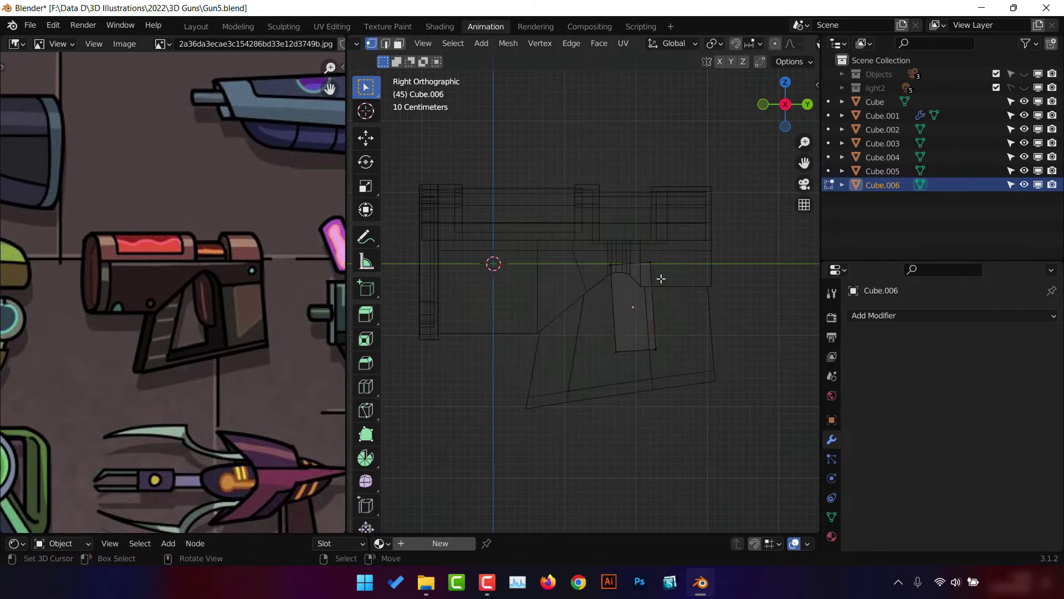
pyautogui.hotkey('alt', 'z')
pyautogui.hotkey('ctrl', '1')
pyautogui.moveTo(662, 278)
pyautogui.mouseDown(button='middle')
pyautogui.moveTo(717, 304)
pyautogui.moveTo(656, 362)
pyautogui.moveTo(693, 355)
pyautogui.mouseUp(button='middle')
# Add loop cuts to the trigger and raise its Subdivision level to 3.
pyautogui.hotkey('ctrl', 'r')
pyautogui.click(656, 362)
pyautogui.press('Tab')
pyautogui.hotkey('ctrl', '3')
pyautogui.moveTo(720, 322)
pyautogui.mouseDown(button='middle')
pyautogui.moveTo(692, 332)
pyautogui.moveTo(707, 340)
pyautogui.mouseUp(button='middle')
pyautogui.press('Tab')
pyautogui.hotkey('ctrl', 'r')
pyautogui.click(663, 322)
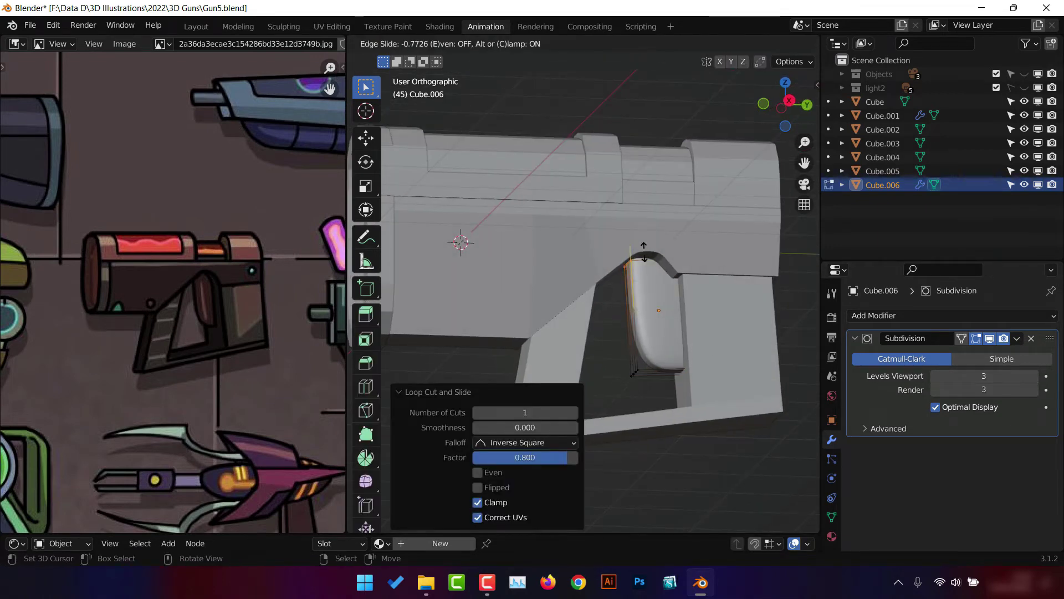
pyautogui.click(644, 252)
# Move a trigger vertex in side view to shape the curve, then return to Object Mode.
pyautogui.press('KP_3')
pyautogui.hotkey('alt', 'z')
pyautogui.hotkey('alt', 'z')
pyautogui.press('g')
pyautogui.click(653, 255)
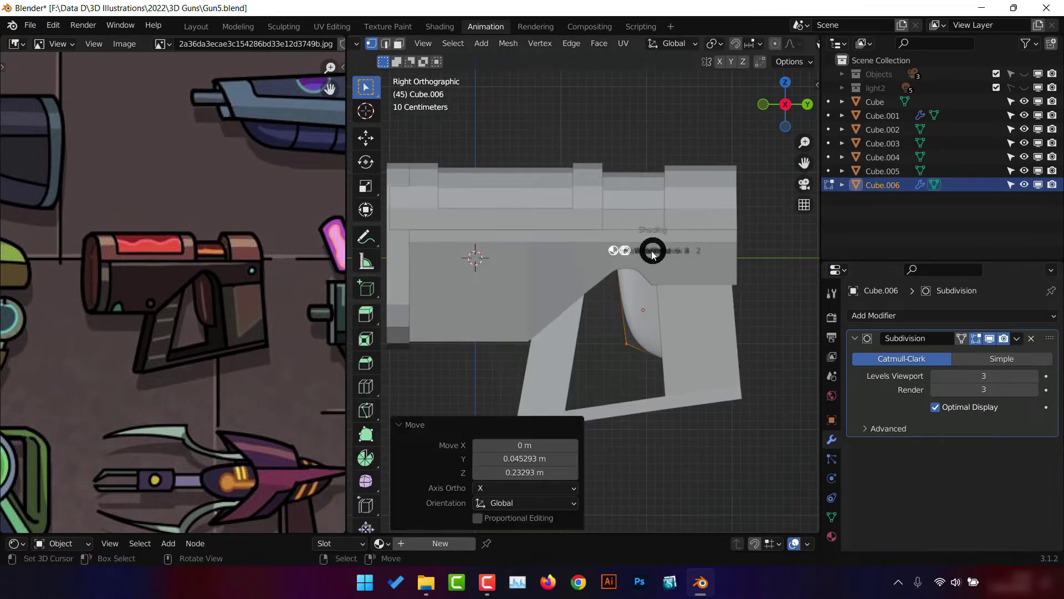
pyautogui.press('Tab')
pyautogui.moveTo(653, 254)
pyautogui.mouseDown(button='middle')
pyautogui.moveTo(691, 375)
pyautogui.moveTo(674, 337)
pyautogui.mouseUp(button='middle')
# Give Cube.005 a 0.1 m, 3-segment Bevel modifier and a Subdivision modifier.
pyautogui.click(595, 359)
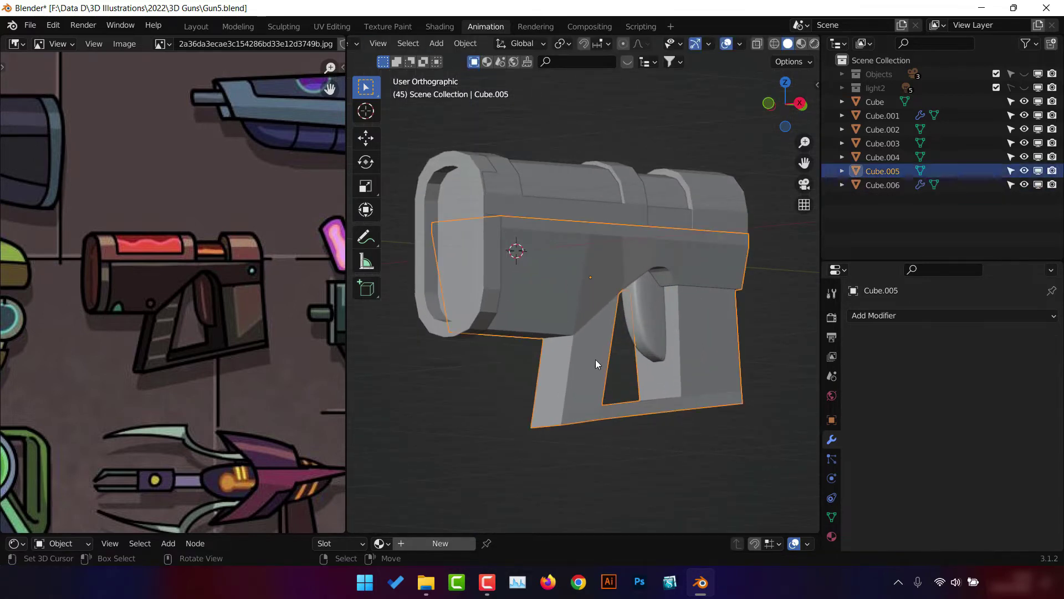
pyautogui.click(865, 316)
pyautogui.click(780, 47)
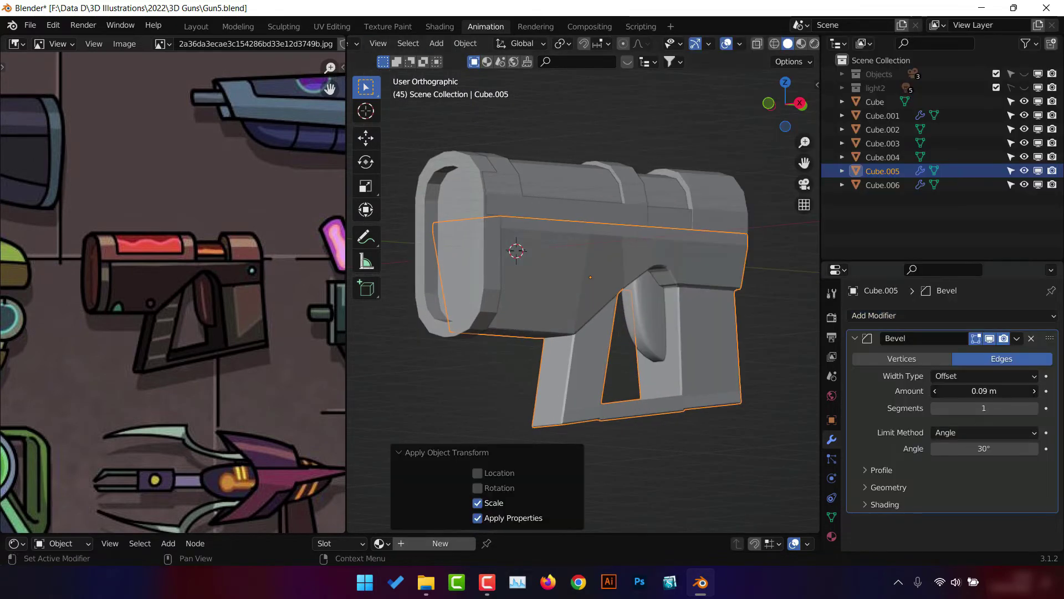
pyautogui.click(1034, 391)
pyautogui.click(875, 316)
pyautogui.click(795, 217)
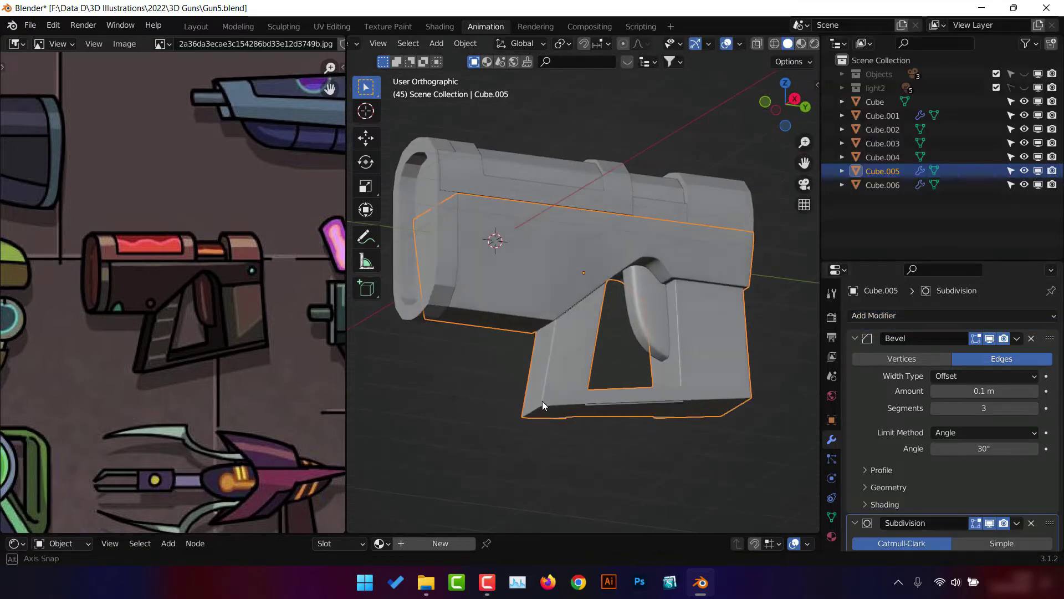
# Inspect the grip bottom in wireframe Edit Mode from several angles.
pyautogui.press('Tab')
pyautogui.scroll(8, 542, 400)
pyautogui.moveTo(609, 333); pyautogui.dragTo(686, 271, button='middle')
pyautogui.press('z')
pyautogui.click(686, 270)
pyautogui.moveTo(684, 355); pyautogui.dragTo(586, 455, button='middle')
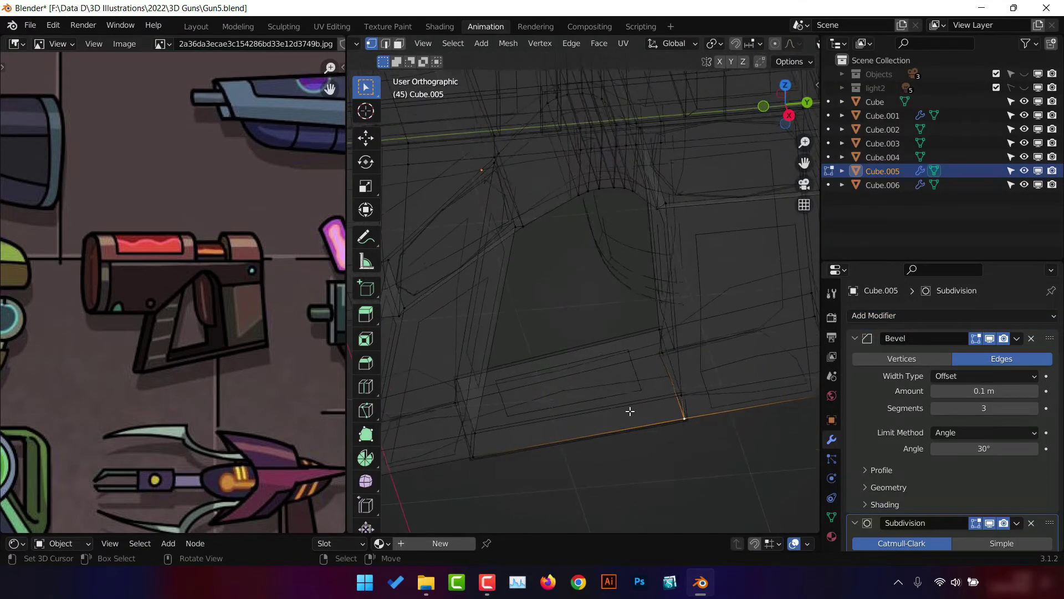
pyautogui.moveTo(673, 450); pyautogui.dragTo(670, 335, button='middle')
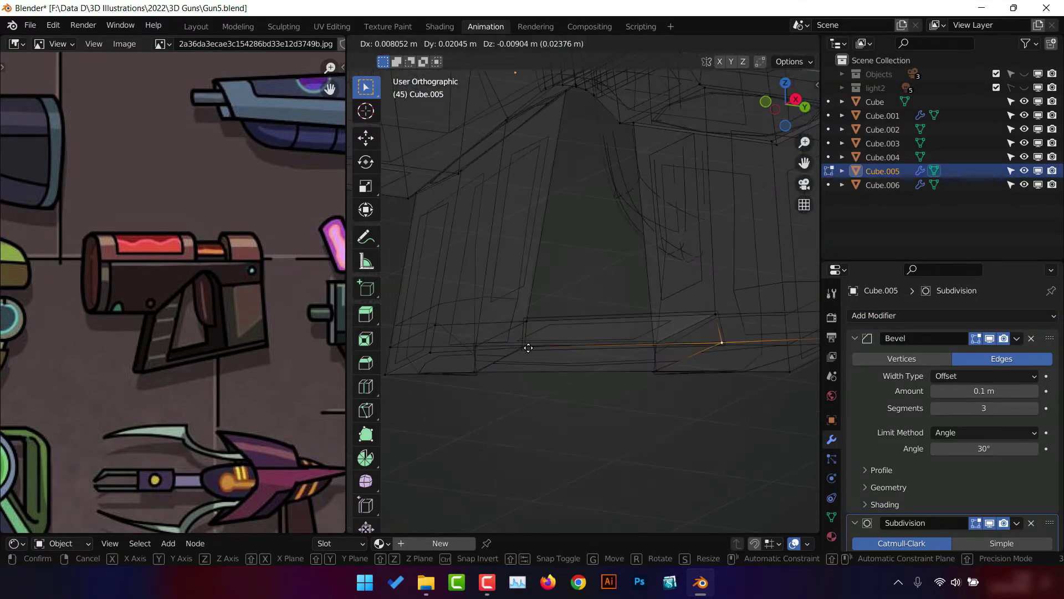
pyautogui.moveTo(520, 316); pyautogui.dragTo(610, 332, button='middle')
pyautogui.press('Tab')
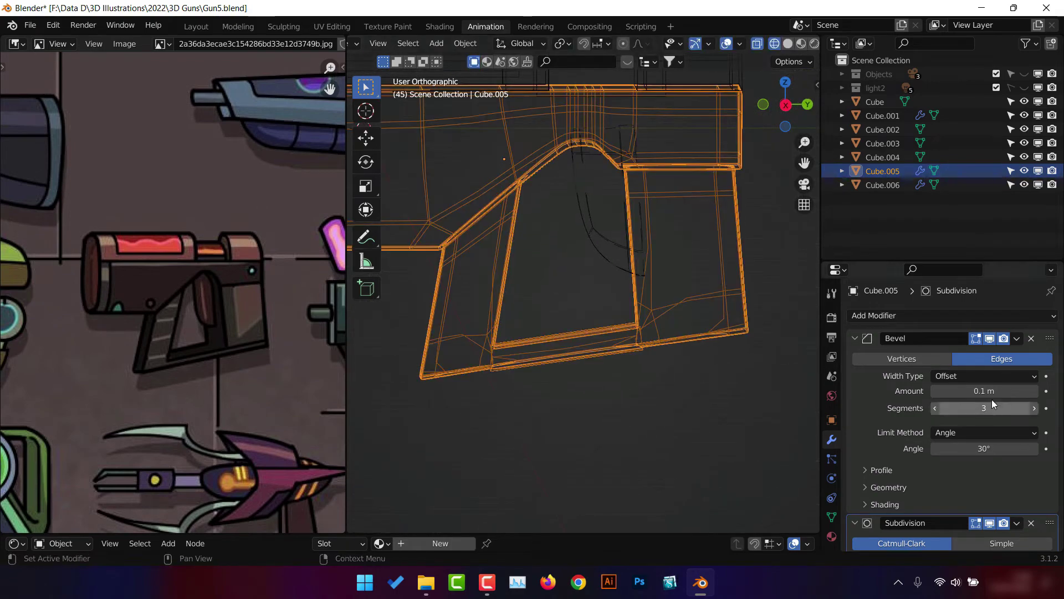
pyautogui.hotkey('shift', 'z')
pyautogui.press('Tab')
# Add a support loop along the grip bottom and delete the grip's bottom faces.
pyautogui.click(495, 332)
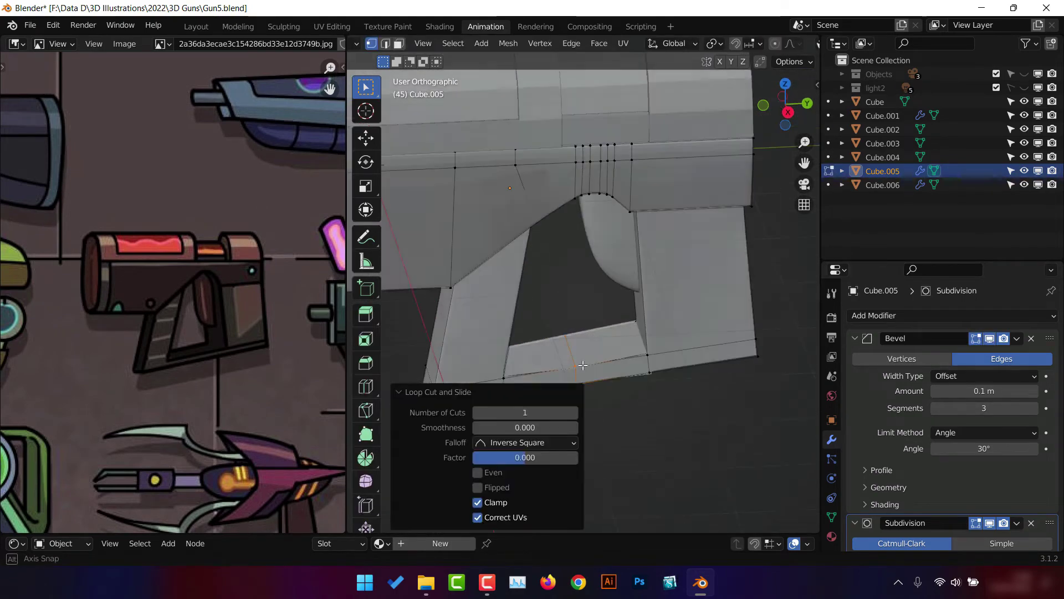
pyautogui.moveTo(703, 277)
pyautogui.mouseDown(button='middle')
pyautogui.moveTo(692, 349)
pyautogui.moveTo(523, 383)
pyautogui.mouseUp(button='middle')
pyautogui.hotkey('shift', 'z')
pyautogui.press('x')
pyautogui.click(653, 356)
pyautogui.hotkey('shift', 'z')
# Fill the open grip bottom with Bridge Edge Loops.
pyautogui.press('F3')
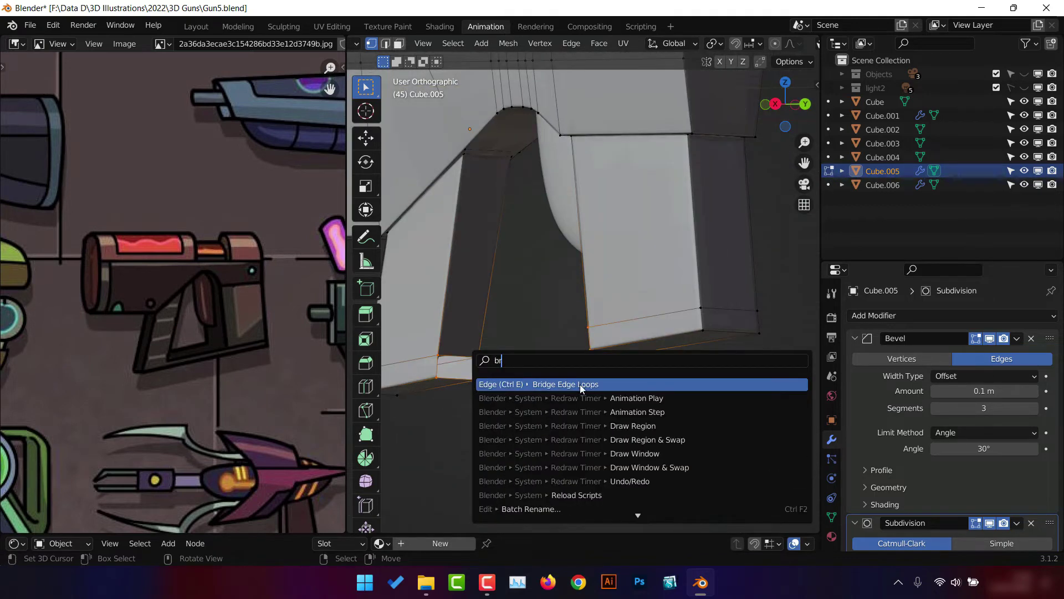
pyautogui.click(581, 384)
pyautogui.moveTo(645, 350)
pyautogui.mouseDown(button='middle')
pyautogui.moveTo(656, 350)
pyautogui.moveTo(671, 316)
pyautogui.mouseUp(button='middle')
pyautogui.hotkey('ctrl', 'a')
pyautogui.press('Escape')
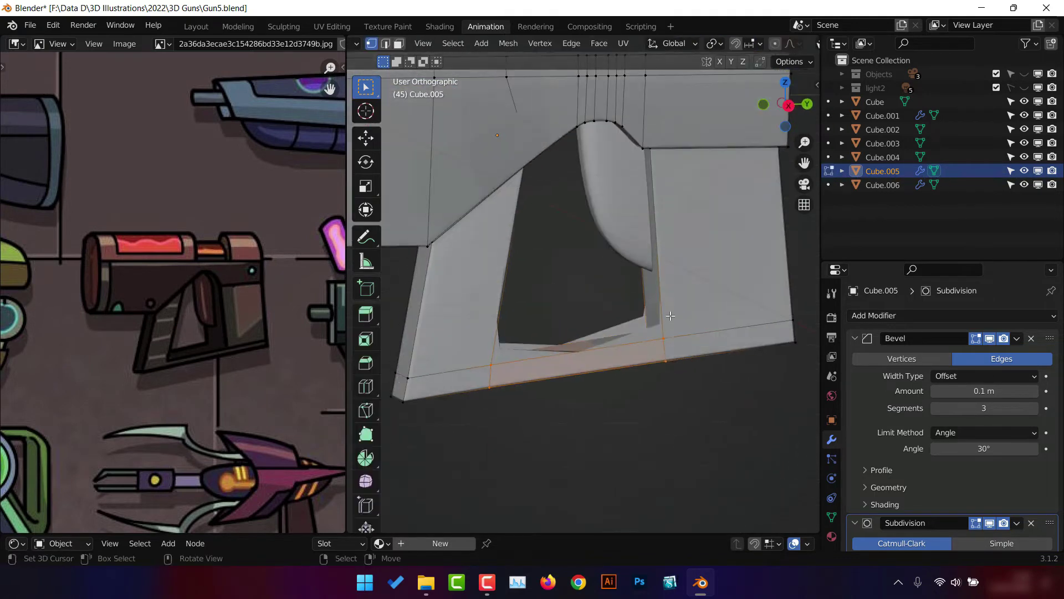
# Add support loop cuts near the bottom of the grip.
pyautogui.click(683, 385)
pyautogui.moveTo(682, 385); pyautogui.dragTo(554, 355, button='middle')
pyautogui.hotkey('ctrl', 'r')
pyautogui.click(542, 339)
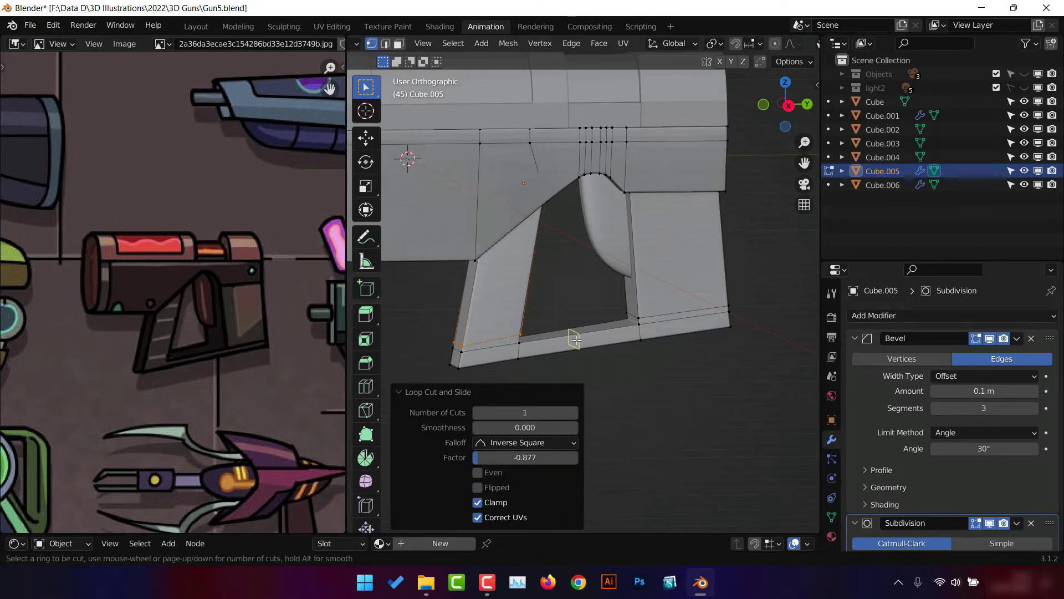
pyautogui.click(546, 357)
# Return to Object Mode and try smaller bevel amounts on the gun body.
pyautogui.press('Tab')
pyautogui.moveTo(984, 391); pyautogui.dragTo(967, 391)
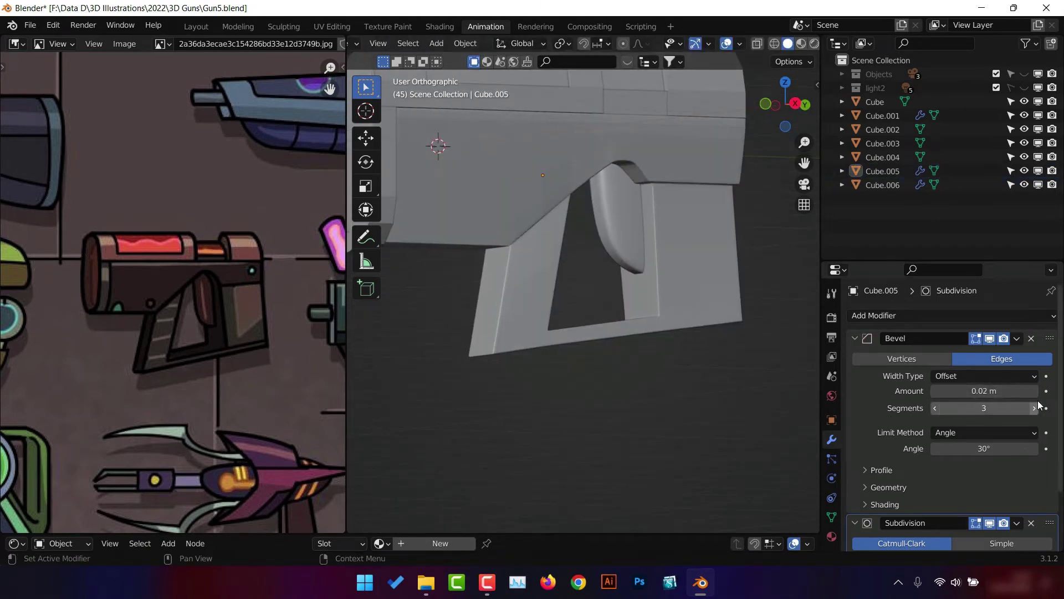
pyautogui.scroll(-3, 941, 397)
pyautogui.scroll(-2, 627, 370)
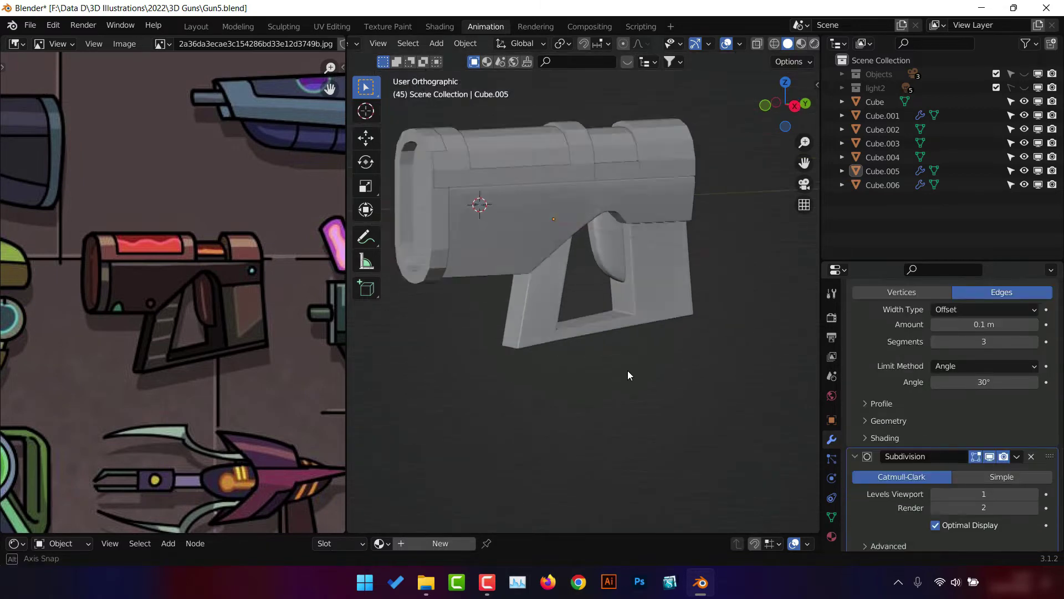
# Add a Bevel to the end cap Cube, apply its scale, and set the amount to 0.04 m.
pyautogui.click(511, 300)
pyautogui.scroll(3, 511, 299)
pyautogui.click(935, 316)
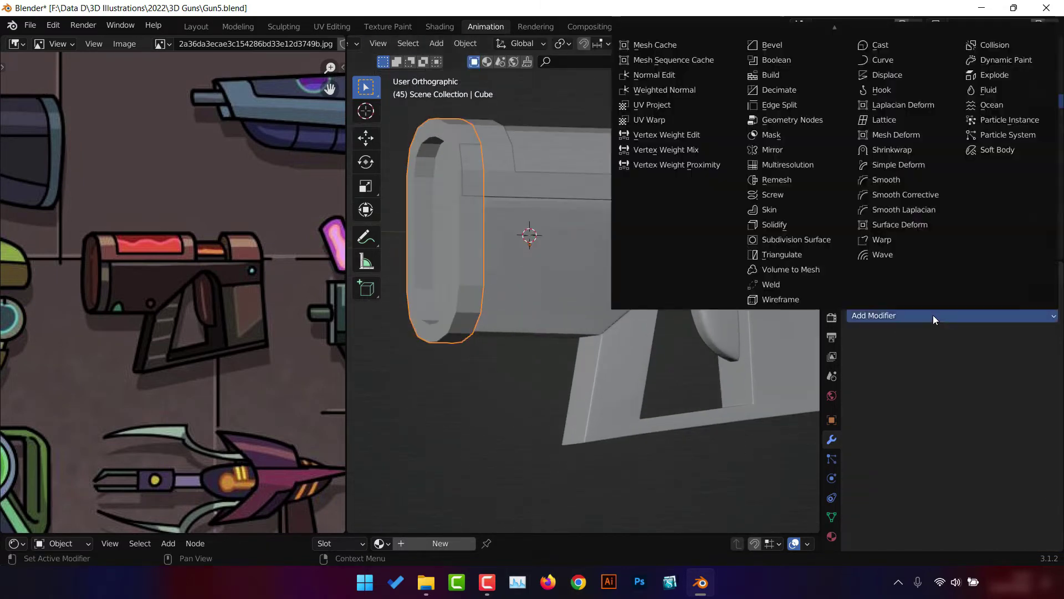
pyautogui.click(760, 60)
pyautogui.hotkey('ctrl', 'a')
pyautogui.click(680, 194)
pyautogui.click(1035, 391)
# Dissolve the selected edges of the end cap in see-through Edit Mode.
pyautogui.moveTo(580, 315)
pyautogui.mouseDown(button='middle')
pyautogui.moveTo(532, 244)
pyautogui.moveTo(493, 316)
pyautogui.moveTo(495, 290)
pyautogui.mouseUp(button='middle')
pyautogui.press('Tab')
pyautogui.hotkey('shift', 'z')
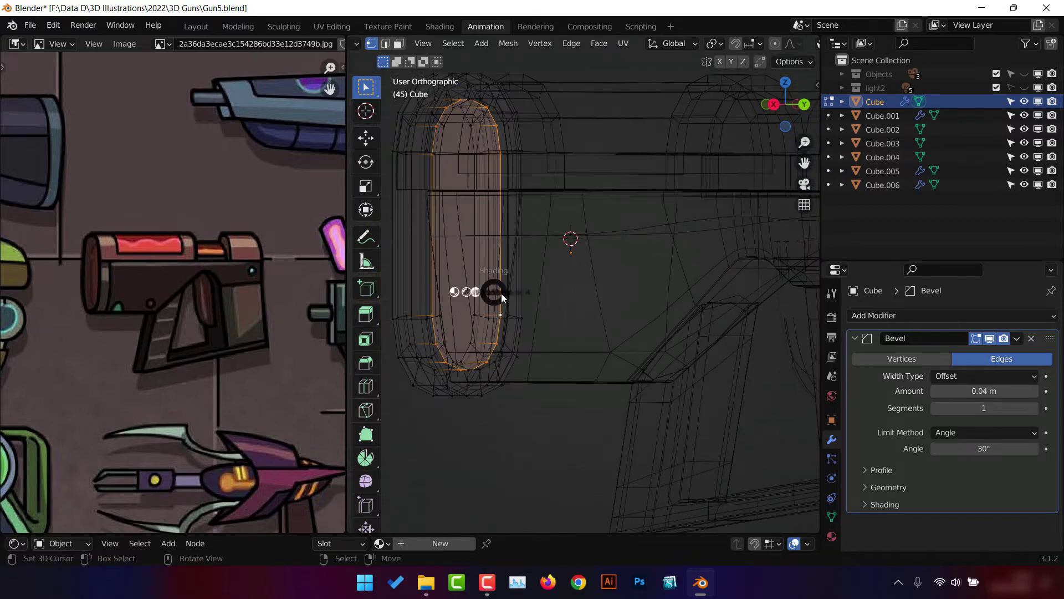
pyautogui.hotkey('shift', 'z')
pyautogui.hotkey('shift', 'z')
pyautogui.press('g')
pyautogui.press('Escape')
pyautogui.hotkey('shift', 'z')
pyautogui.scroll(3, 575, 291)
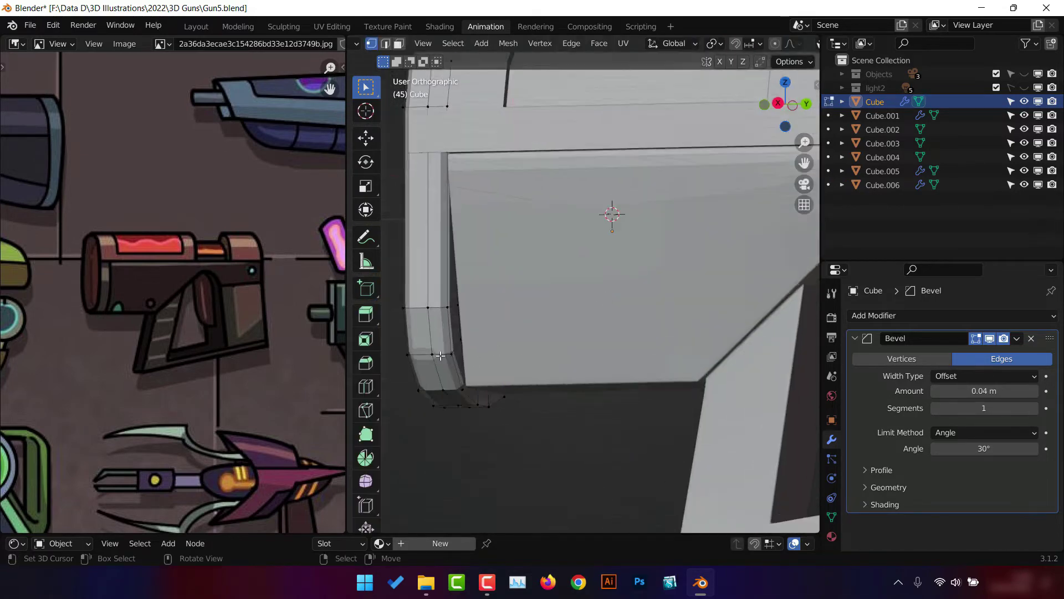
pyautogui.moveTo(613, 213); pyautogui.dragTo(721, 310, button='middle')
pyautogui.press('x')
pyautogui.click(695, 372)
pyautogui.press('Tab')
# Set the end cap bevel to 0.03 m with 3 segments and add level-1 Subdivision.
pyautogui.moveTo(696, 372); pyautogui.dragTo(721, 289, button='middle')
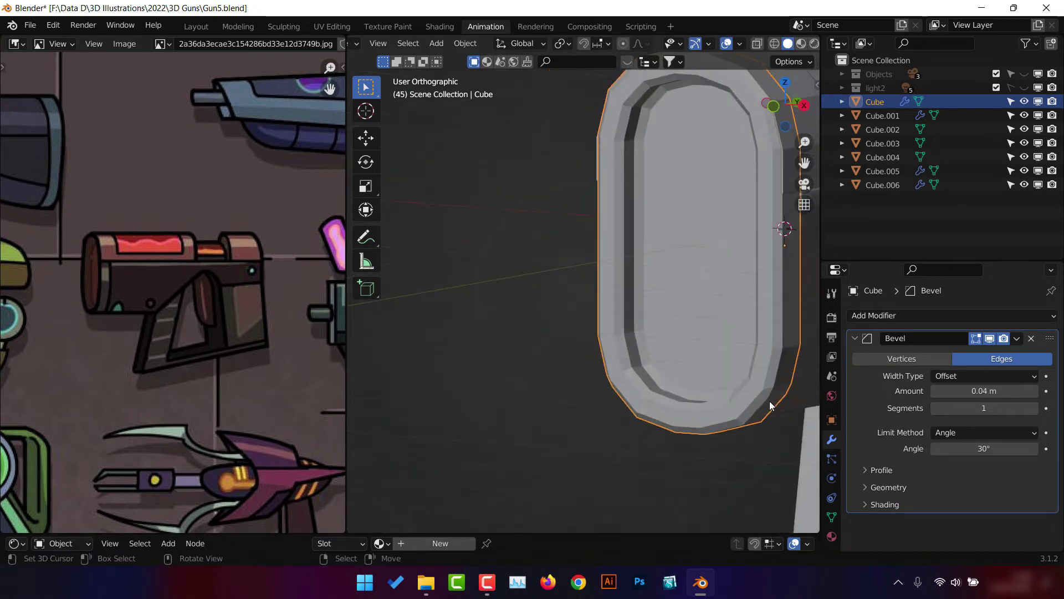
pyautogui.click(935, 391)
pyautogui.moveTo(1004, 407); pyautogui.dragTo(1020, 408)
pyautogui.moveTo(743, 357); pyautogui.dragTo(699, 313, button='middle')
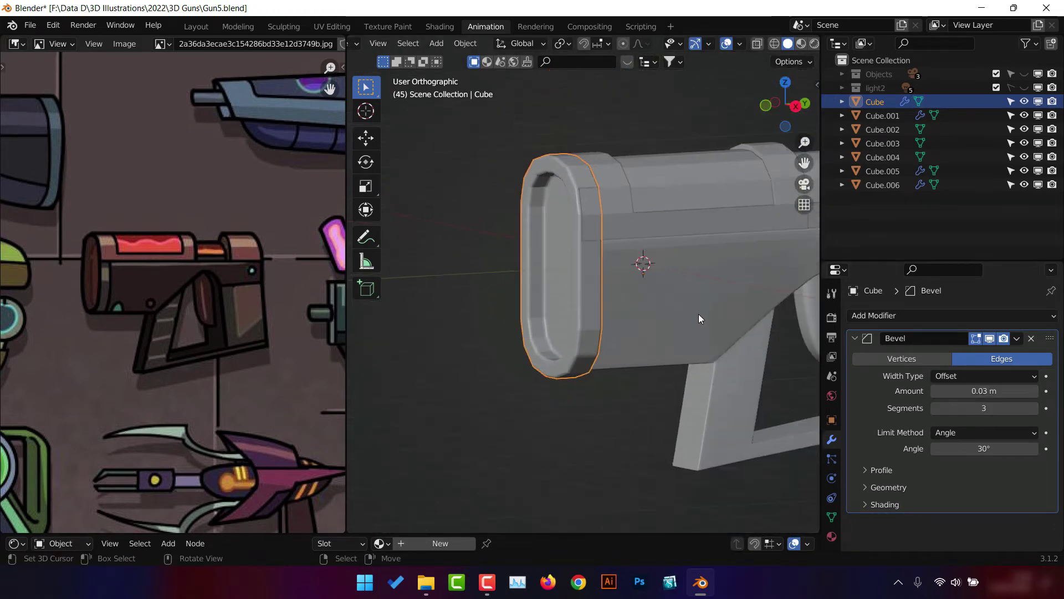
pyautogui.hotkey('ctrl', '1')
pyautogui.click(1031, 338)
# Add a loop cut around the end cap and widen it along Y.
pyautogui.press('Tab')
pyautogui.moveTo(797, 318)
pyautogui.mouseDown(button='middle')
pyautogui.moveTo(665, 277)
pyautogui.moveTo(730, 267)
pyautogui.moveTo(718, 271)
pyautogui.mouseUp(button='middle')
pyautogui.hotkey('ctrl', 'r')
pyautogui.click(546, 255)
pyautogui.press('s')
pyautogui.press('y')
# Inset the end cap's outer face.
pyautogui.click(665, 277)
pyautogui.press('i')
pyautogui.click(728, 265)
# Add two loop cuts around the end cap and scale them along Y to 1.747.
pyautogui.hotkey('ctrl', 'r')
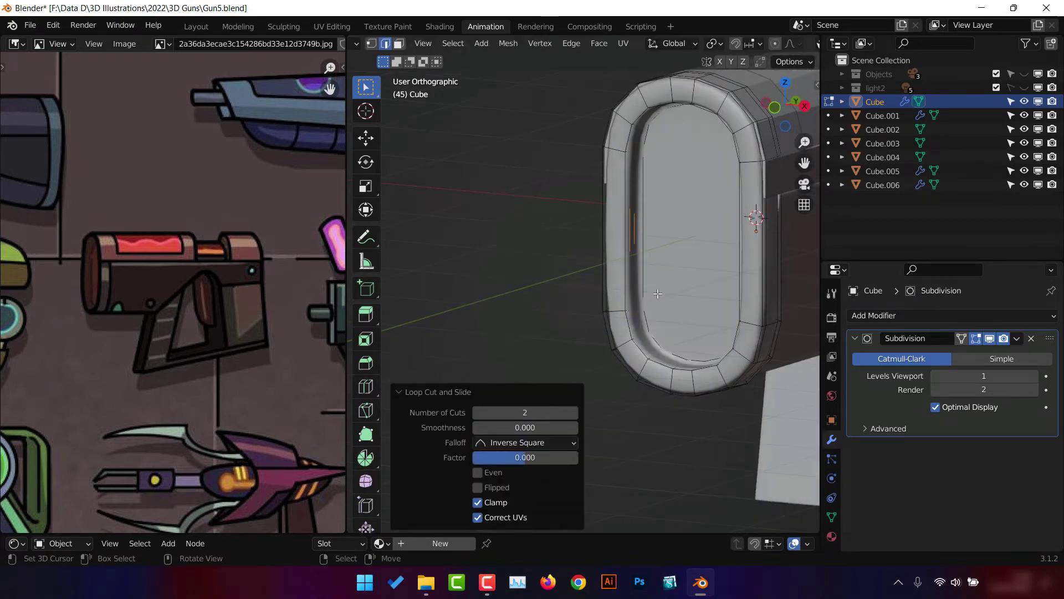
pyautogui.press('s')
pyautogui.press('y')
pyautogui.click(667, 222)
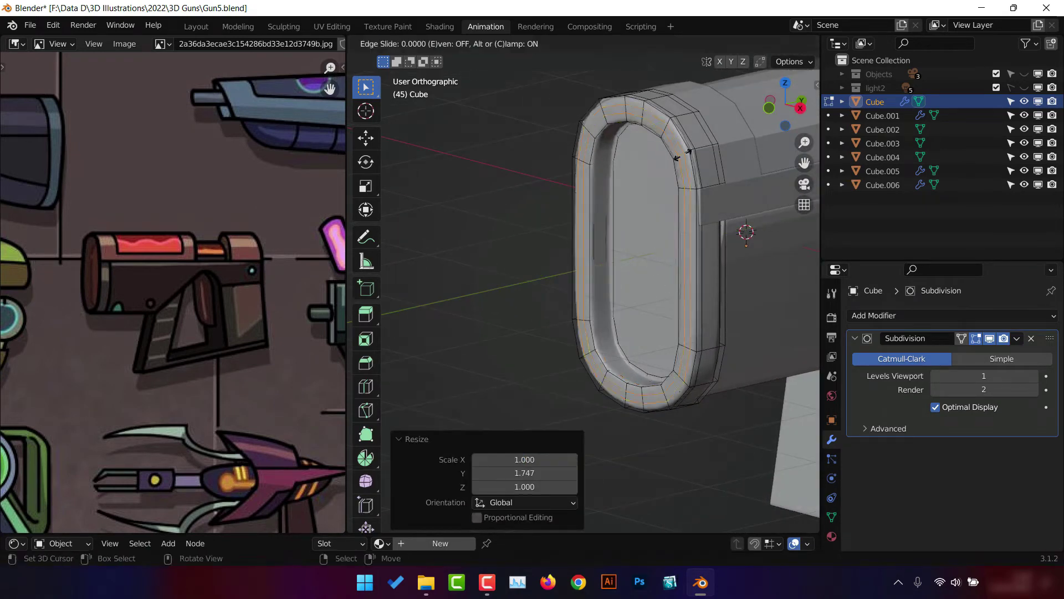
pyautogui.press('Escape')
pyautogui.press('Tab')
pyautogui.scroll(-3, 526, 331)
# Slide a new edge loop along the gun body Cube.005 in Edit Mode.
pyautogui.click(627, 334)
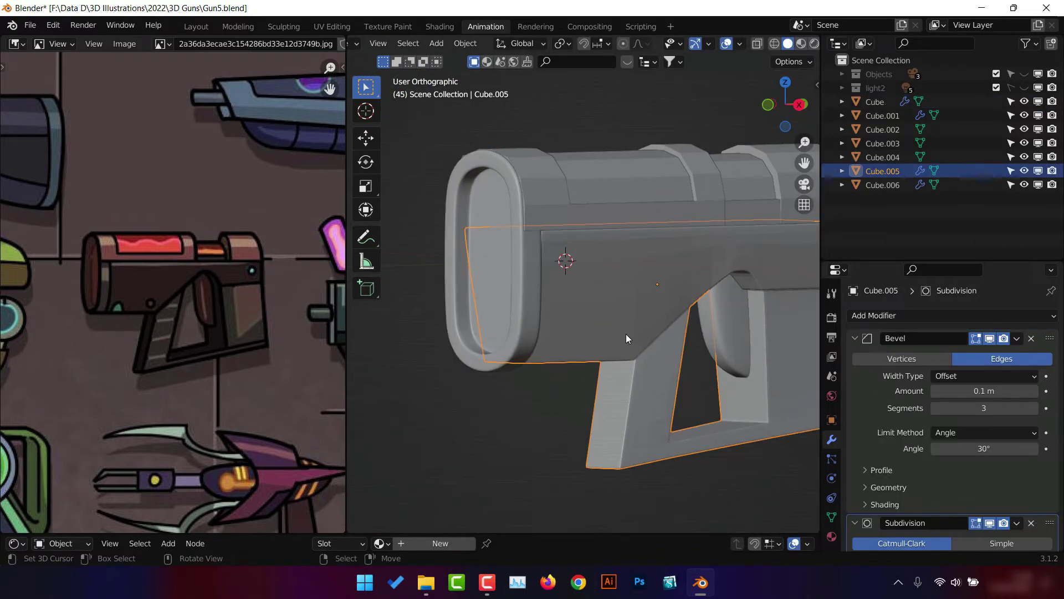
pyautogui.moveTo(626, 335); pyautogui.dragTo(643, 333, button='middle')
pyautogui.scroll(-2, 992, 483)
pyautogui.press('Tab')
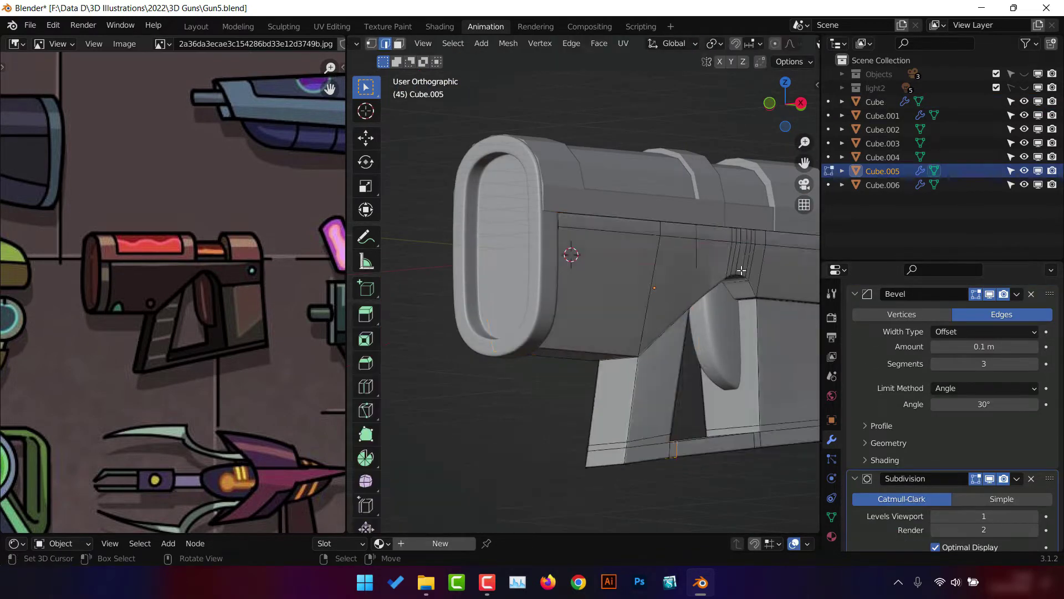
pyautogui.moveTo(664, 287); pyautogui.dragTo(662, 271, button='middle')
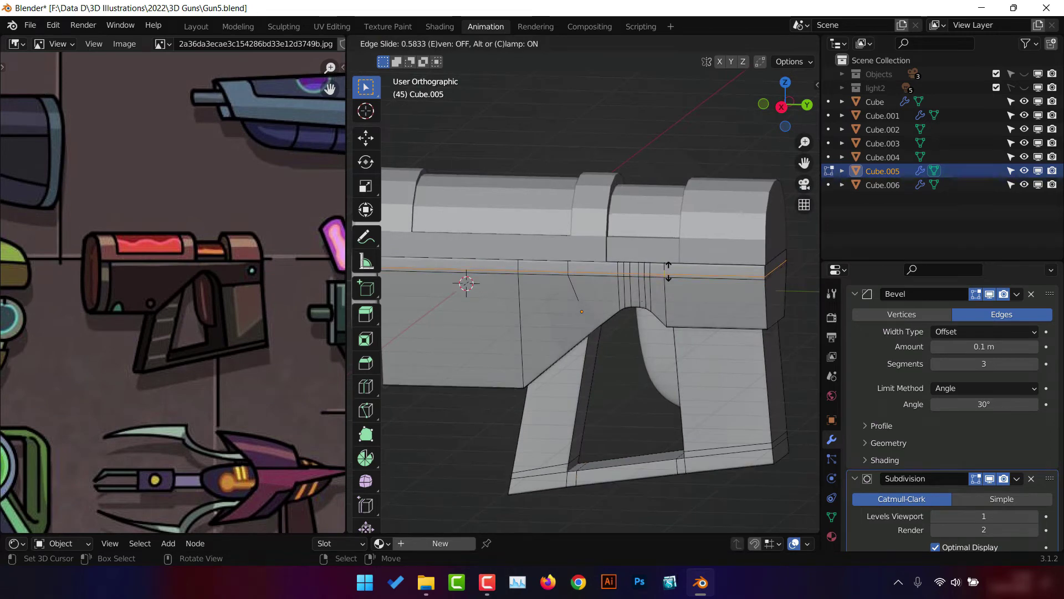
pyautogui.click(668, 271)
pyautogui.scroll(-2, 676, 283)
# Bevel an edge of the gun body and resize the affected faces.
pyautogui.moveTo(676, 282)
pyautogui.mouseDown(button='middle')
pyautogui.moveTo(604, 398)
pyautogui.moveTo(581, 296)
pyautogui.moveTo(584, 358)
pyautogui.moveTo(454, 399)
pyautogui.moveTo(532, 201)
pyautogui.moveTo(637, 298)
pyautogui.moveTo(529, 129)
pyautogui.mouseUp(button='middle')
pyautogui.scroll(2, 581, 296)
pyautogui.scroll(1, 592, 300)
pyautogui.keyDown('shift'); pyautogui.click(605, 289); pyautogui.keyUp('shift')
pyautogui.click(624, 284)
pyautogui.press('Tab')
pyautogui.press('Tab')
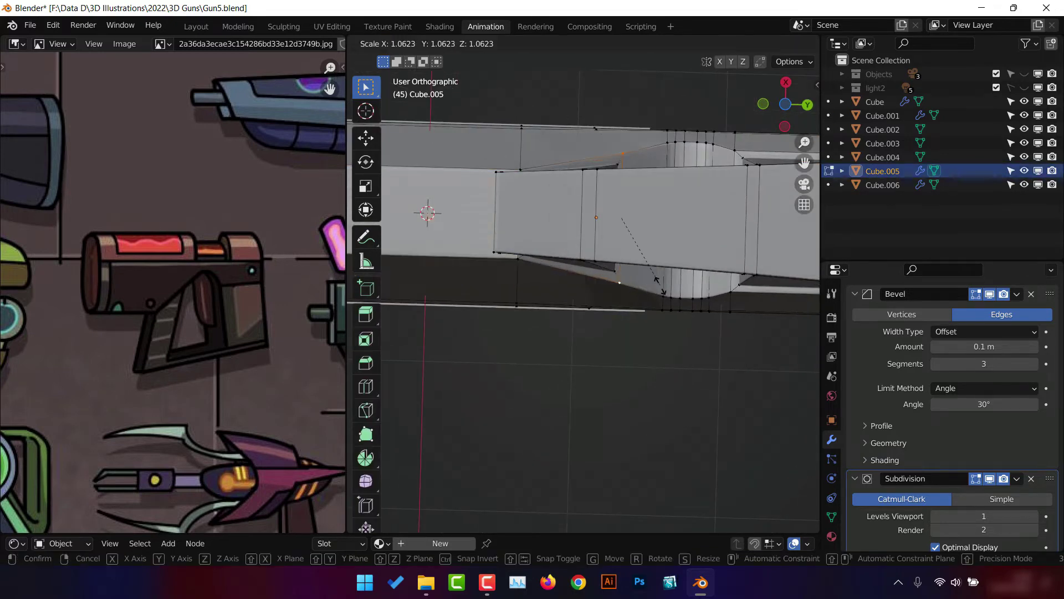
pyautogui.click(660, 286)
pyautogui.moveTo(660, 286)
pyautogui.mouseDown(button='middle')
pyautogui.moveTo(631, 370)
pyautogui.moveTo(775, 367)
pyautogui.moveTo(624, 321)
pyautogui.mouseUp(button='middle')
pyautogui.press('Tab')
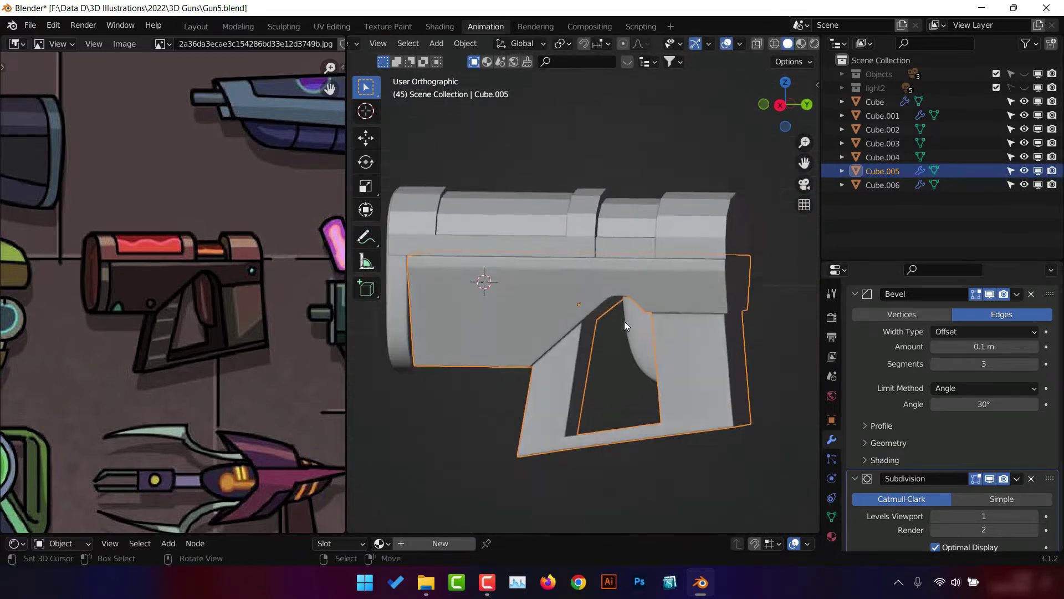
# Add a Subdivision Surface modifier to the long upper body piece Cube.002.
pyautogui.click(598, 214)
pyautogui.click(874, 315)
pyautogui.click(676, 238)
# Add two support loop cuts across the upper body piece in see-through view.
pyautogui.press('z')
pyautogui.press('Tab')
pyautogui.hotkey('ctrl', 'r')
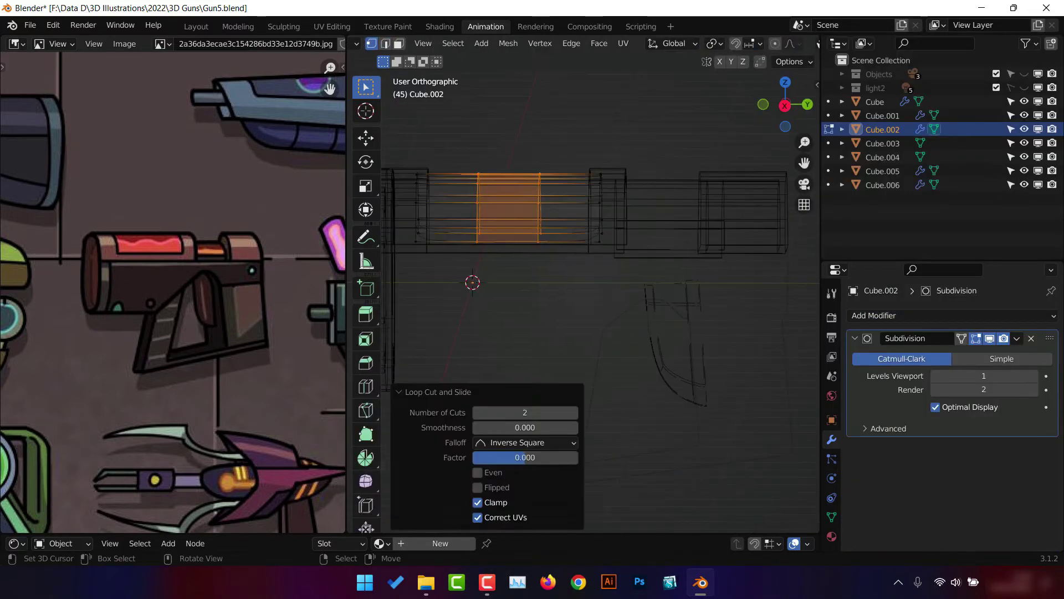
pyautogui.click(758, 213)
pyautogui.press('Tab')
# Give the small top block Cube.003 Subdivision plus two loop cuts, then return to solid shading.
pyautogui.click(693, 216)
pyautogui.click(874, 315)
pyautogui.click(765, 239)
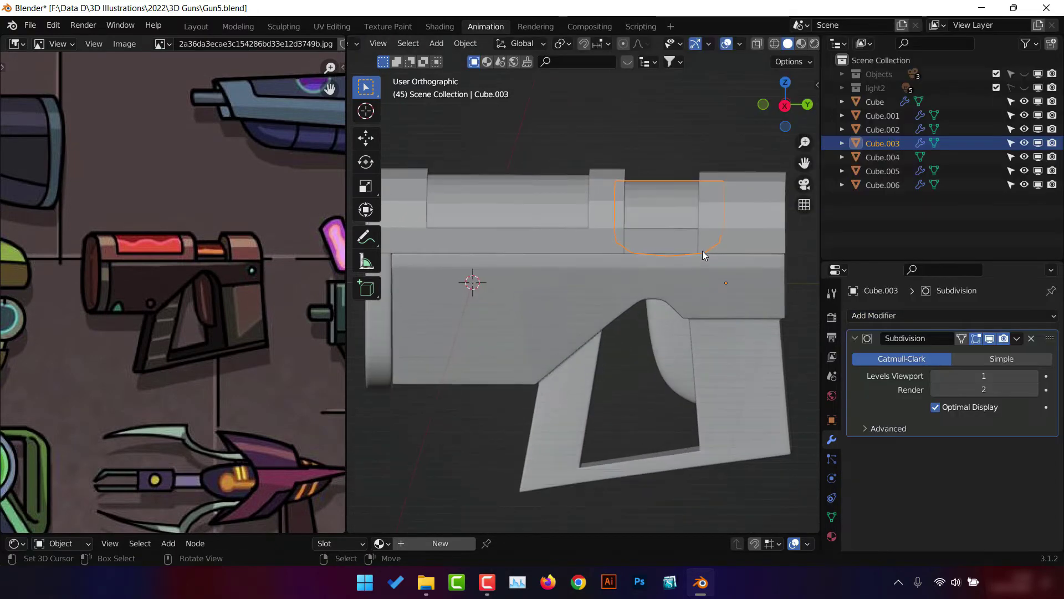
pyautogui.press('Tab')
pyautogui.hotkey('ctrl', 'r')
pyautogui.click(681, 211)
pyautogui.press('Tab')
pyautogui.press('z')
# Resize the barrel piece Cube.004 along the X axis.
pyautogui.moveTo(701, 251)
pyautogui.mouseDown(button='middle')
pyautogui.moveTo(673, 240)
pyautogui.moveTo(722, 222)
pyautogui.mouseUp(button='middle')
pyautogui.click(676, 258)
pyautogui.moveTo(676, 257)
pyautogui.mouseDown(button='middle')
pyautogui.moveTo(647, 221)
pyautogui.moveTo(732, 250)
pyautogui.moveTo(783, 226)
pyautogui.moveTo(695, 331)
pyautogui.moveTo(694, 298)
pyautogui.moveTo(517, 301)
pyautogui.mouseUp(button='middle')
pyautogui.keyDown('shift'); pyautogui.click(773, 236); pyautogui.keyUp('shift')
pyautogui.press('s')
pyautogui.click(695, 331)
pyautogui.click(882, 157)
pyautogui.press('Tab')
pyautogui.press('s')
pyautogui.press('x')
pyautogui.click(724, 301)
# Open and dismiss the delete options on the upper housing, then reselect the small top block.
pyautogui.click(517, 301)
pyautogui.press('Tab')
pyautogui.press('x')
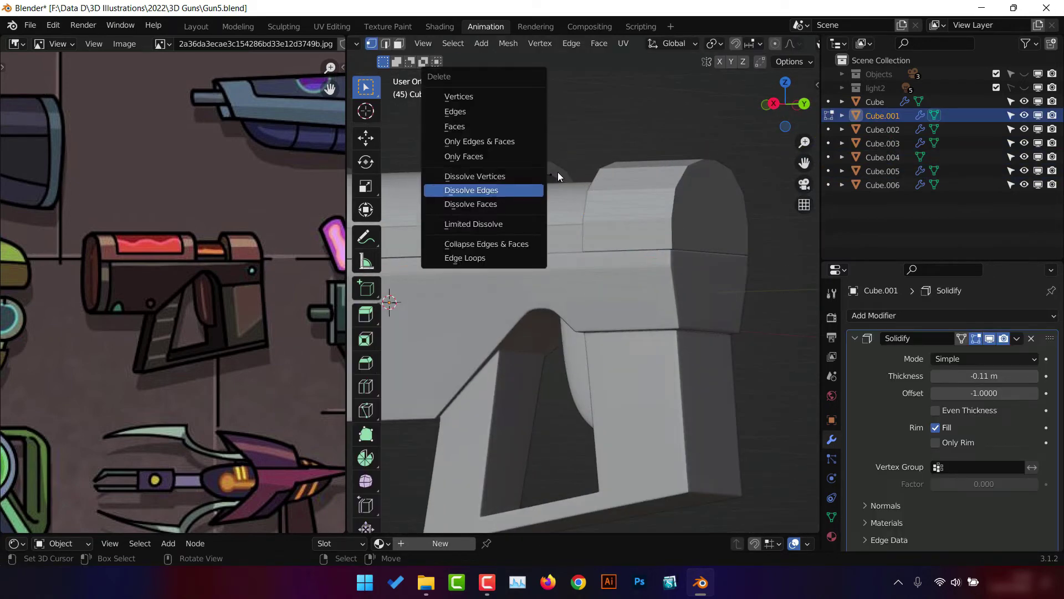
pyautogui.press('Escape')
pyautogui.scroll(-2, 558, 176)
pyautogui.moveTo(558, 177)
pyautogui.mouseDown(button='middle')
pyautogui.moveTo(669, 247)
pyautogui.moveTo(742, 245)
pyautogui.moveTo(666, 244)
pyautogui.moveTo(704, 201)
pyautogui.mouseUp(button='middle')
pyautogui.press('Tab')
pyautogui.click(693, 247)
# Move the top block along Y, select the upper housing, and apply its scale.
pyautogui.press('g')
pyautogui.press('y')
pyautogui.click(704, 201)
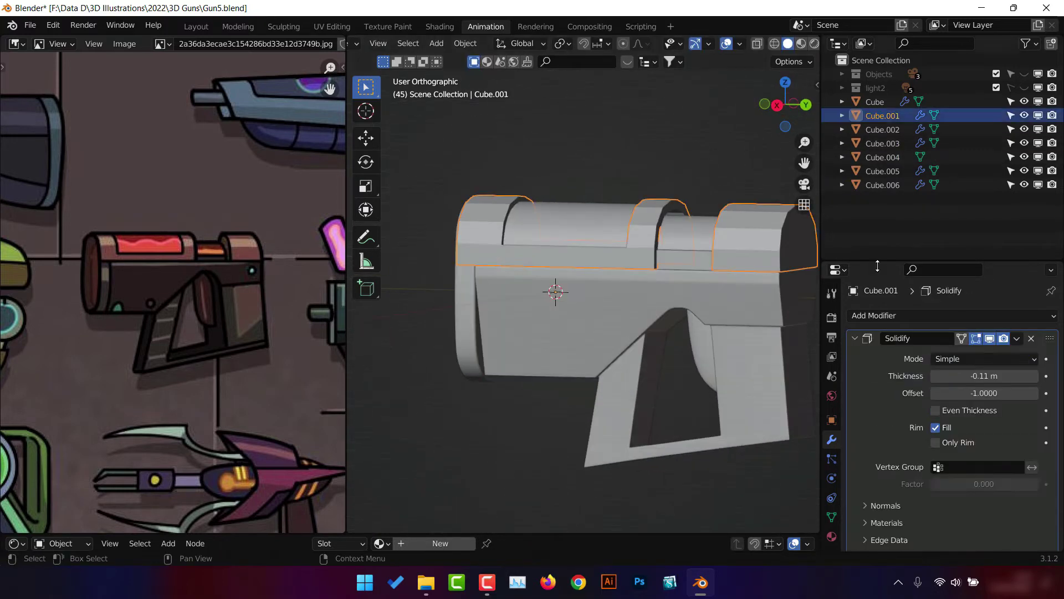
pyautogui.click(855, 338)
pyautogui.click(874, 315)
pyautogui.hotkey('ctrl', 'a')
pyautogui.click(637, 246)
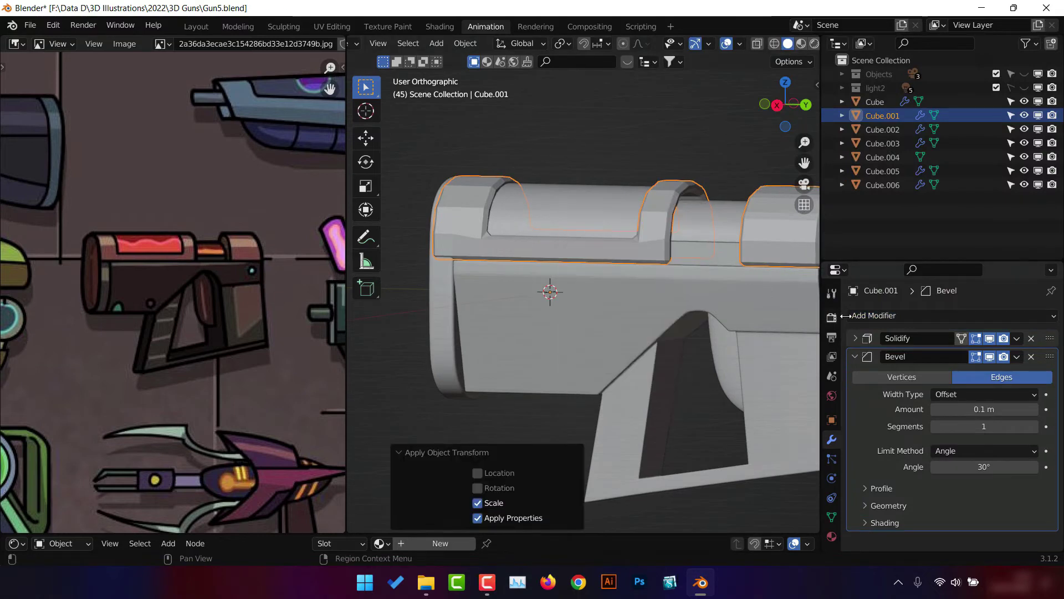
# Add a Subdivision Surface modifier to the upper housing and enter Edit Mode.
pyautogui.click(874, 314)
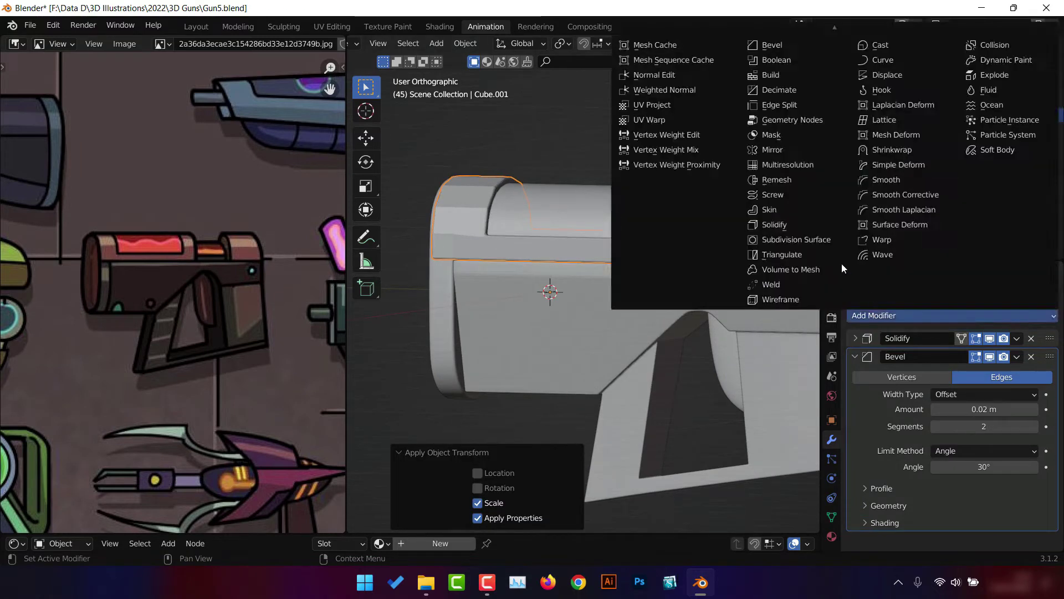
pyautogui.click(715, 223)
pyautogui.scroll(-4, 751, 292)
pyautogui.press('Tab')
pyautogui.scroll(4, 605, 234)
# Add an edge loop across the housing with Ctrl+R and select a loop in side view.
pyautogui.hotkey('ctrl', 'r')
pyautogui.click(605, 233)
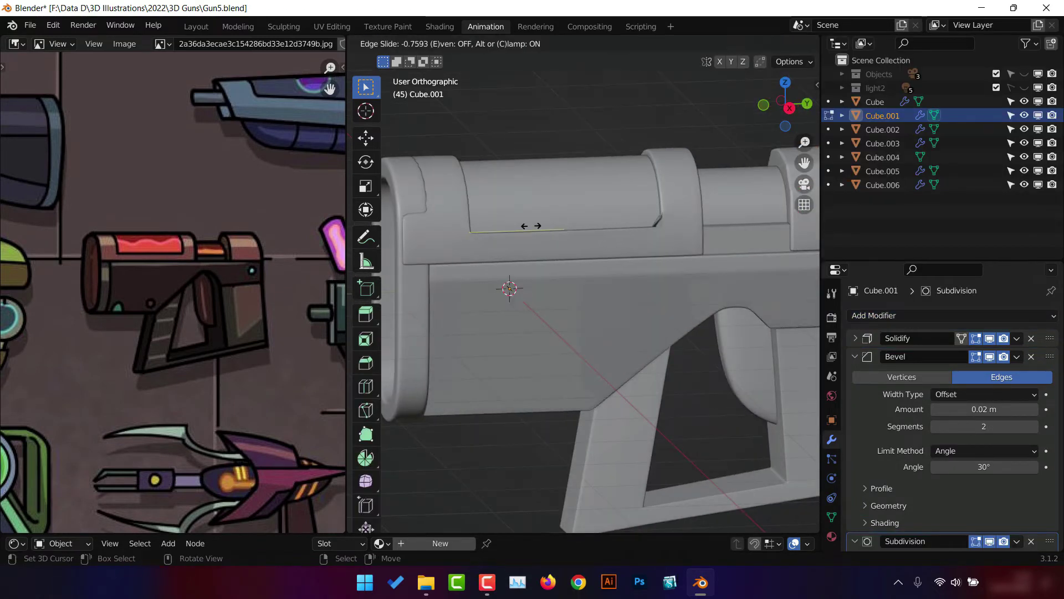
pyautogui.rightClick(605, 234)
pyautogui.press('KP_3')
pyautogui.hotkey('shift', 'z')
pyautogui.keyDown('alt'); pyautogui.click(652, 260); pyautogui.keyUp('alt')
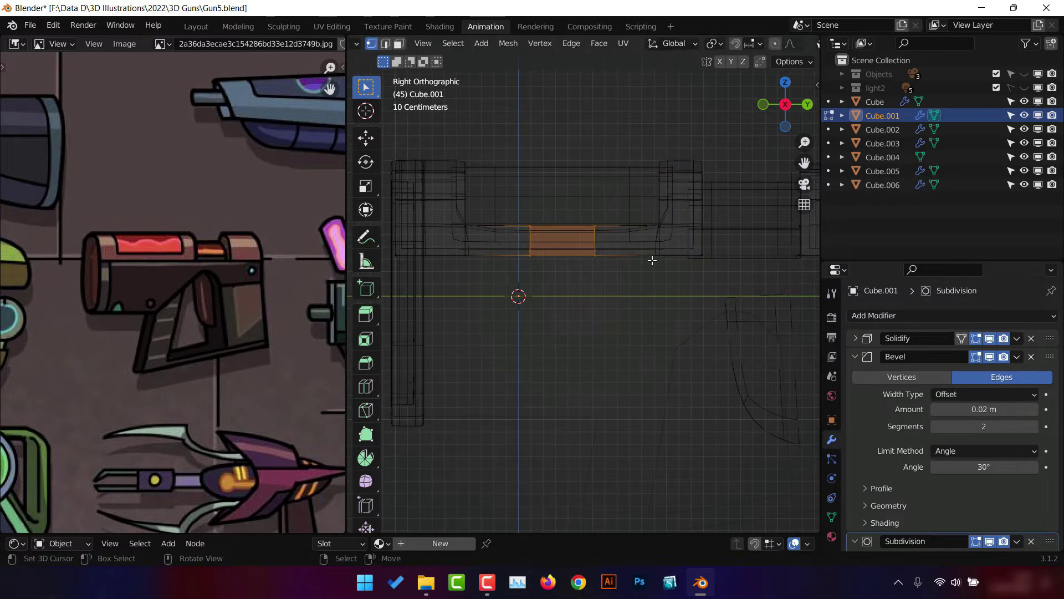
pyautogui.press('Return')
pyautogui.press('z')
# Leave mesh editing and reselect the upper housing.
pyautogui.click(783, 260)
pyautogui.press('Tab')
pyautogui.moveTo(783, 260)
pyautogui.mouseDown(button='middle')
pyautogui.moveTo(626, 270)
pyautogui.moveTo(680, 275)
pyautogui.mouseUp(button='middle')
pyautogui.click(618, 283)
pyautogui.click(680, 275)
pyautogui.scroll(-2, 680, 274)
# Delete the selected faces of the housing in see-through wireframe view.
pyautogui.press('Tab')
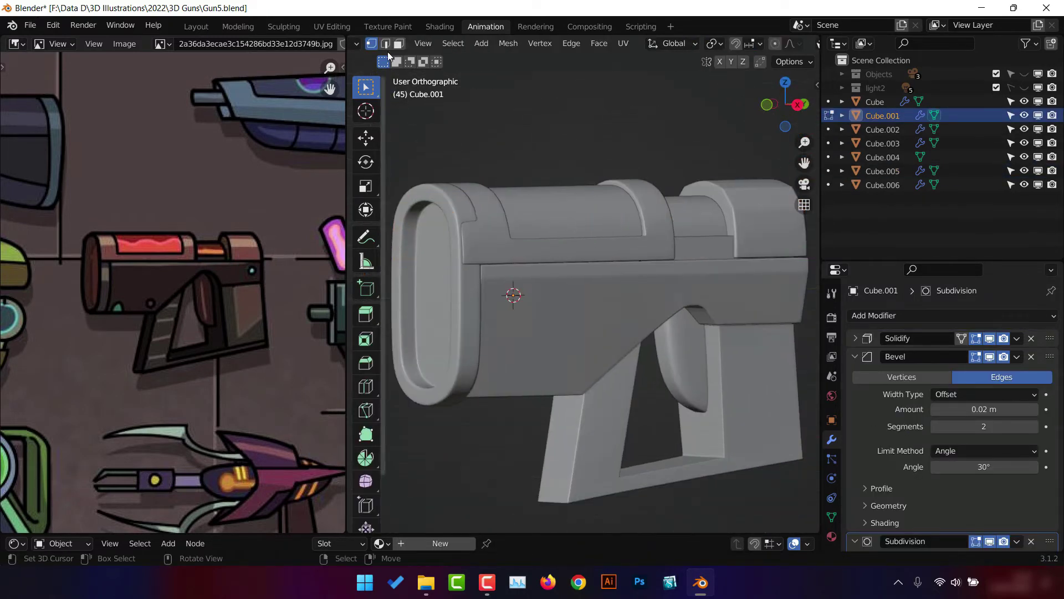
pyautogui.hotkey('shift', 'z')
pyautogui.click(714, 216)
pyautogui.moveTo(714, 216); pyautogui.dragTo(783, 245, button='middle')
pyautogui.hotkey('shift', 'z')
pyautogui.press('x')
pyautogui.click(693, 189)
pyautogui.press('Tab')
# Scale the end cap up slightly and select the top barrel piece.
pyautogui.moveTo(693, 188); pyautogui.dragTo(584, 313, button='middle')
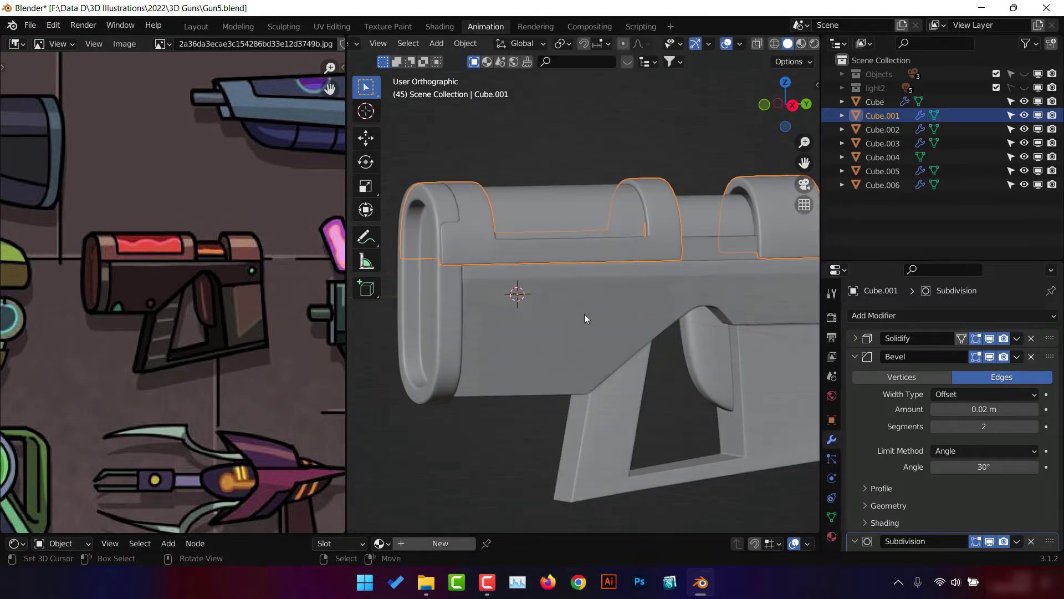
pyautogui.moveTo(618, 282)
pyautogui.mouseDown(button='middle')
pyautogui.moveTo(729, 304)
pyautogui.moveTo(620, 301)
pyautogui.moveTo(764, 303)
pyautogui.mouseUp(button='middle')
pyautogui.click(515, 310)
pyautogui.press('s')
pyautogui.moveTo(516, 310)
pyautogui.mouseDown(button='middle')
pyautogui.moveTo(638, 297)
pyautogui.moveTo(521, 364)
pyautogui.moveTo(573, 324)
pyautogui.mouseUp(button='middle')
pyautogui.click(588, 311)
pyautogui.press('Tab')
pyautogui.press('Tab')
pyautogui.hotkey('alt', 'a')
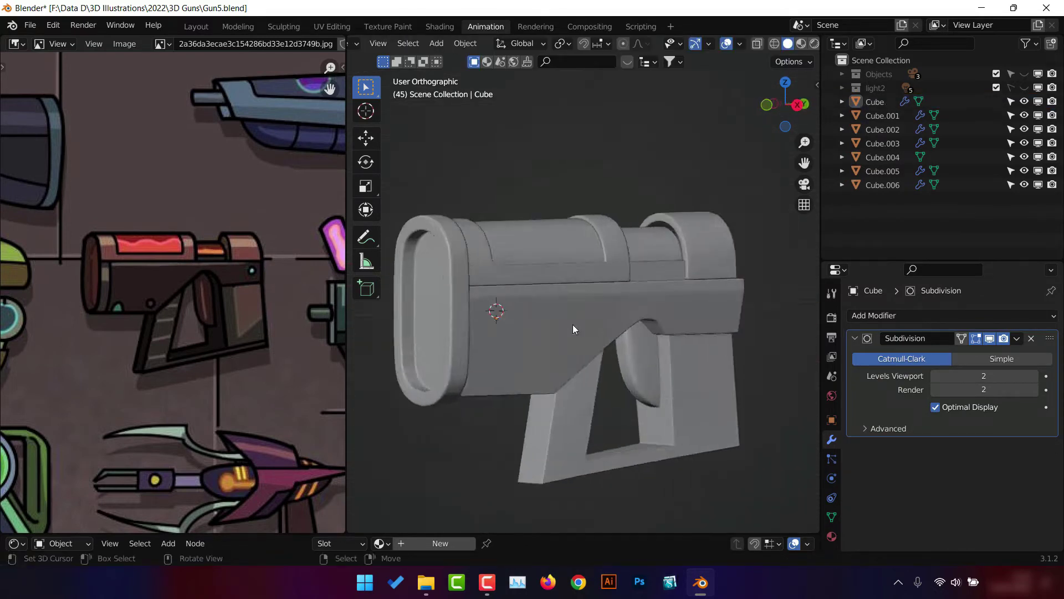
pyautogui.click(576, 249)
pyautogui.scroll(3, 576, 250)
pyautogui.moveTo(577, 249)
pyautogui.mouseDown(button='middle')
pyautogui.moveTo(712, 214)
pyautogui.moveTo(745, 276)
pyautogui.mouseUp(button='middle')
# Give the top barrel piece a Bevel of 0.05 m with 3 segments and save.
pyautogui.press('Tab')
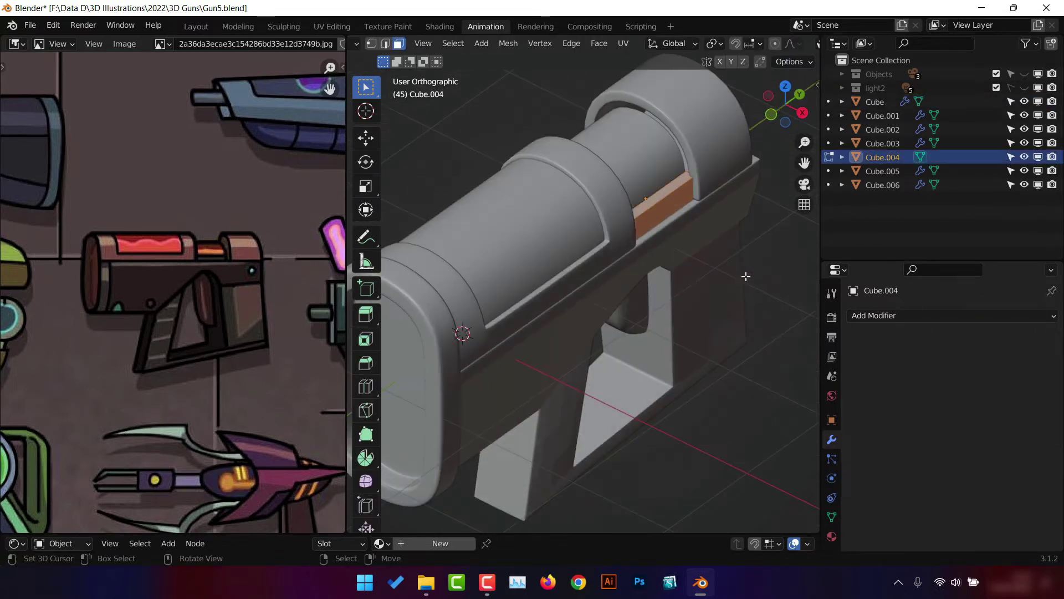
pyautogui.click(918, 315)
pyautogui.click(754, 75)
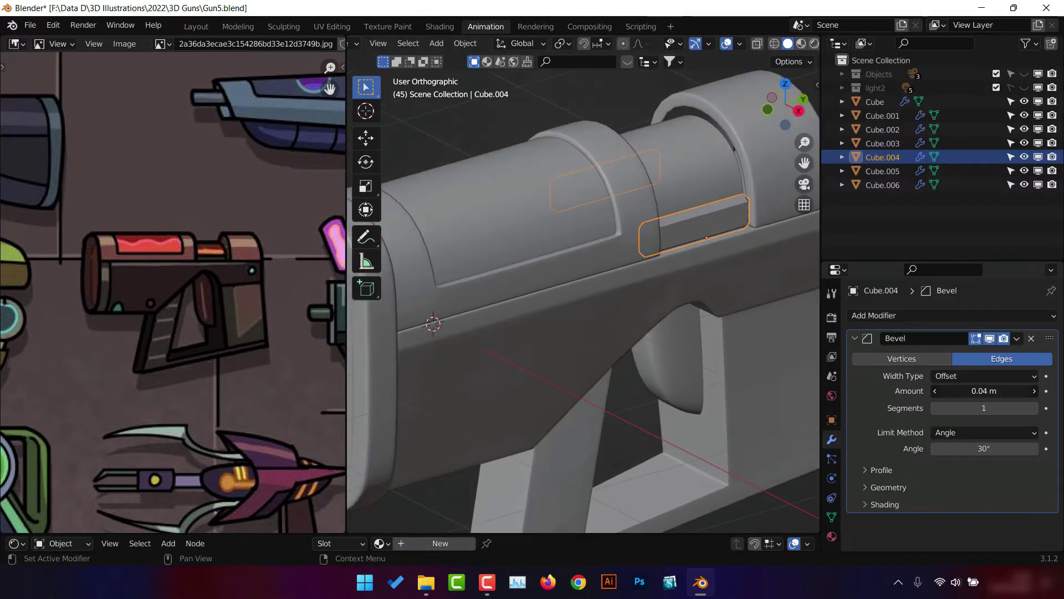
pyautogui.moveTo(984, 391); pyautogui.dragTo(942, 391)
pyautogui.moveTo(776, 355); pyautogui.dragTo(841, 356, button='middle')
pyautogui.click(1036, 391)
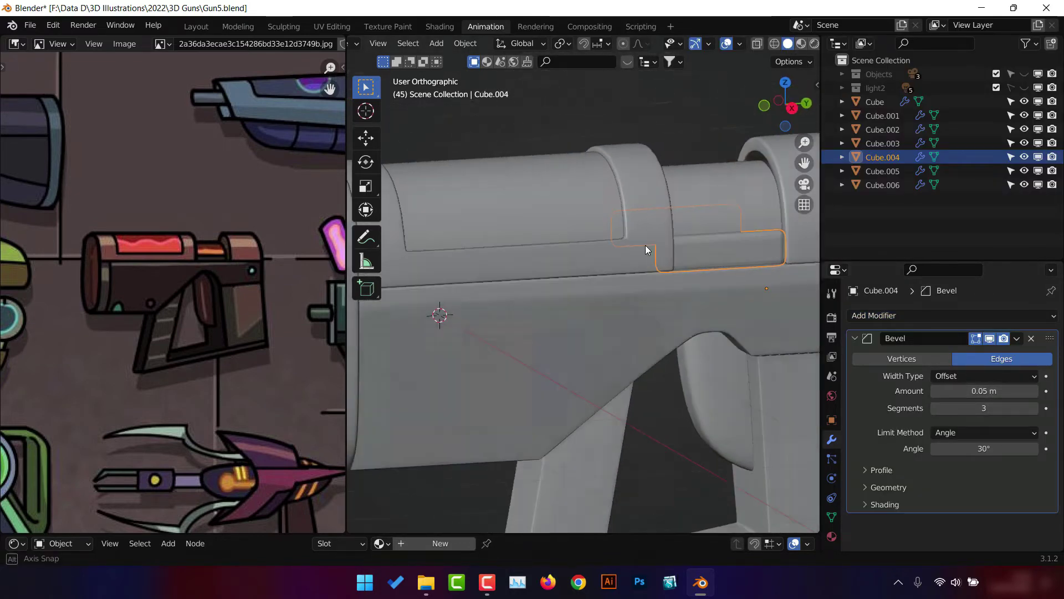
pyautogui.moveTo(645, 245); pyautogui.dragTo(687, 270, button='middle')
pyautogui.press('g')
pyautogui.press('y')
pyautogui.click(730, 275)
pyautogui.hotkey('ctrl', 's')
# Tilt and move the lower body piece's end faces slightly along Y in side view.
pyautogui.click(772, 282)
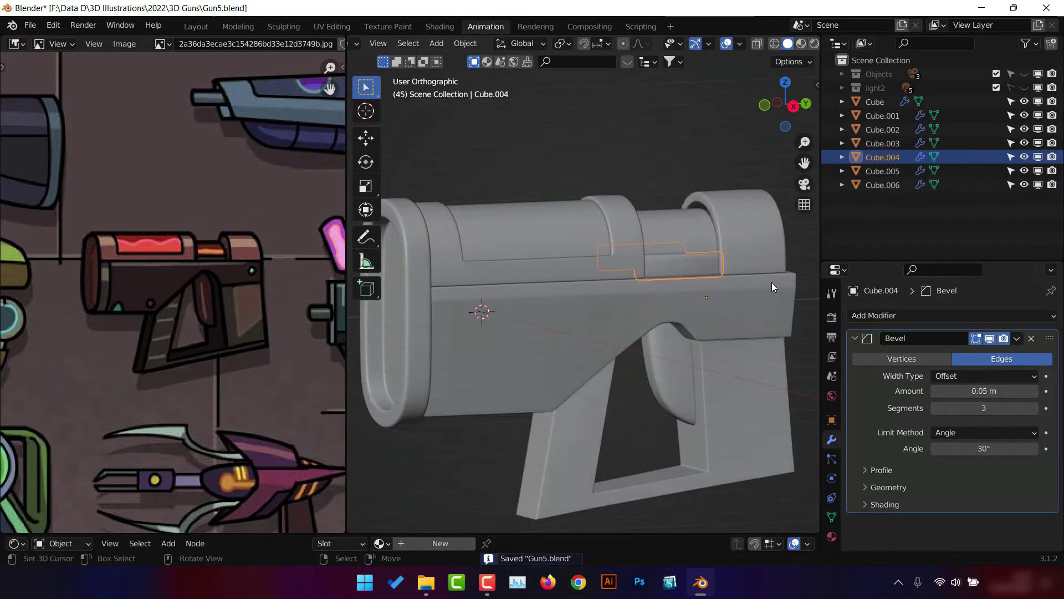
pyautogui.hotkey('ctrl', '1')
pyautogui.scroll(-3, 701, 396)
pyautogui.moveTo(700, 397)
pyautogui.mouseDown(button='middle')
pyautogui.moveTo(720, 302)
pyautogui.moveTo(750, 314)
pyautogui.mouseUp(button='middle')
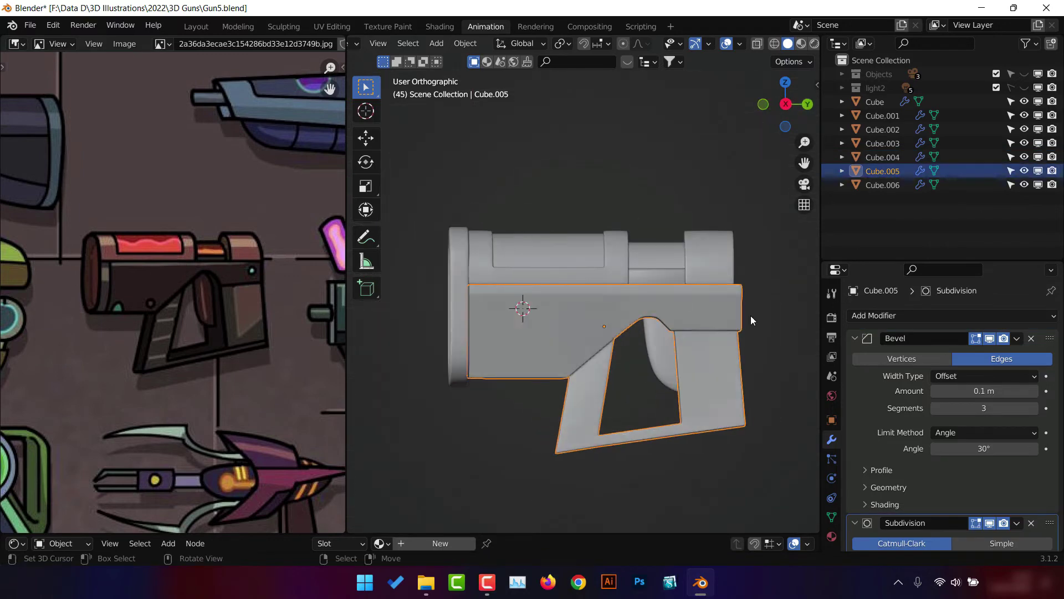
pyautogui.press('Tab')
pyautogui.hotkey('shift', 'z')
pyautogui.scroll(1, 783, 308)
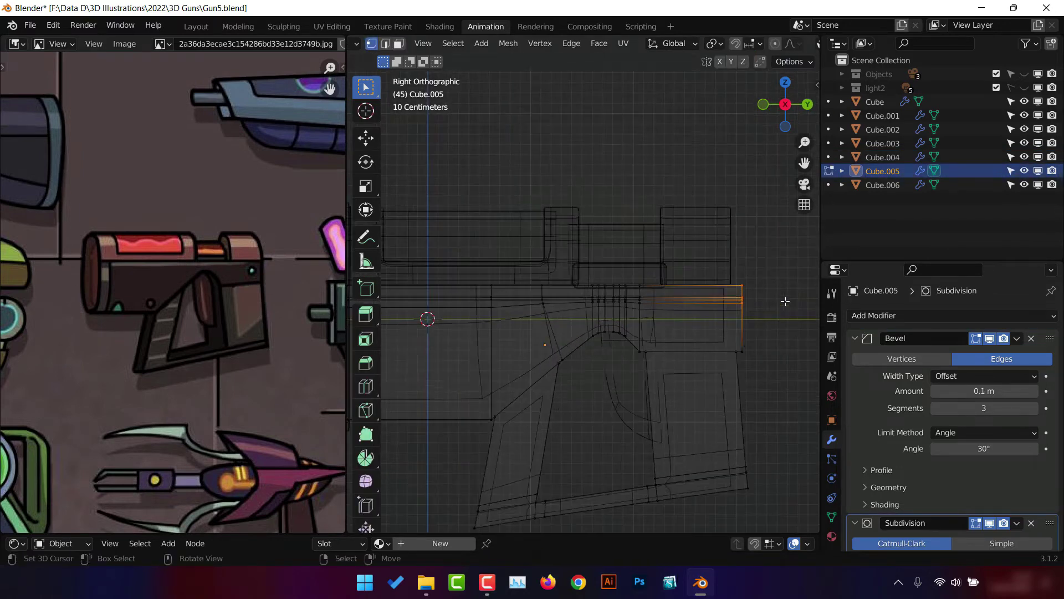
pyautogui.click(782, 343)
pyautogui.press('g')
pyautogui.press('y')
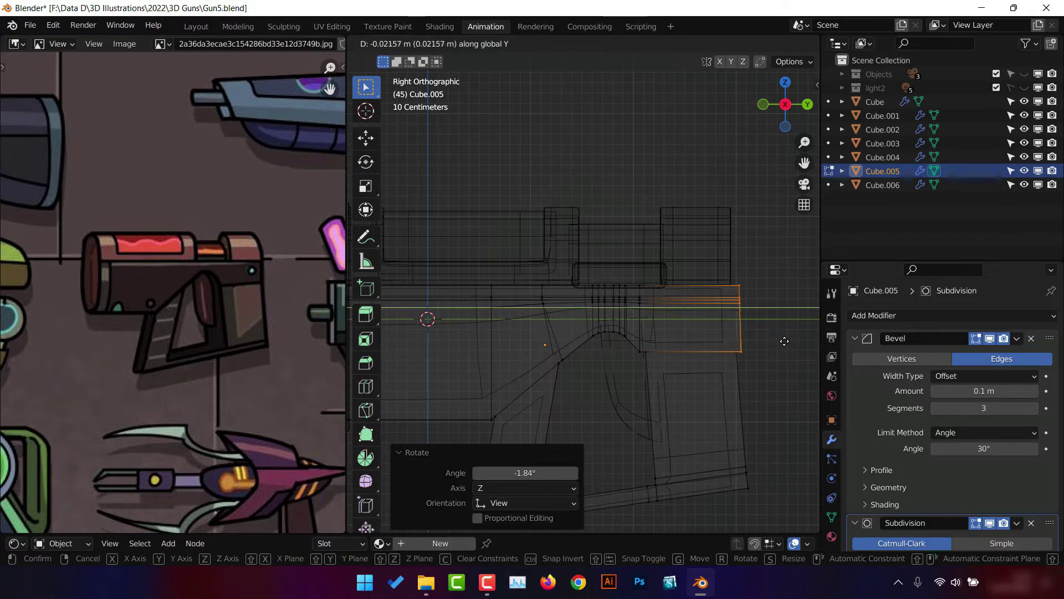
pyautogui.click(784, 341)
# Rotate the upper housing's end faces slightly and preview in Rendered shading.
pyautogui.press('Tab')
pyautogui.click(755, 296)
pyautogui.press('Tab')
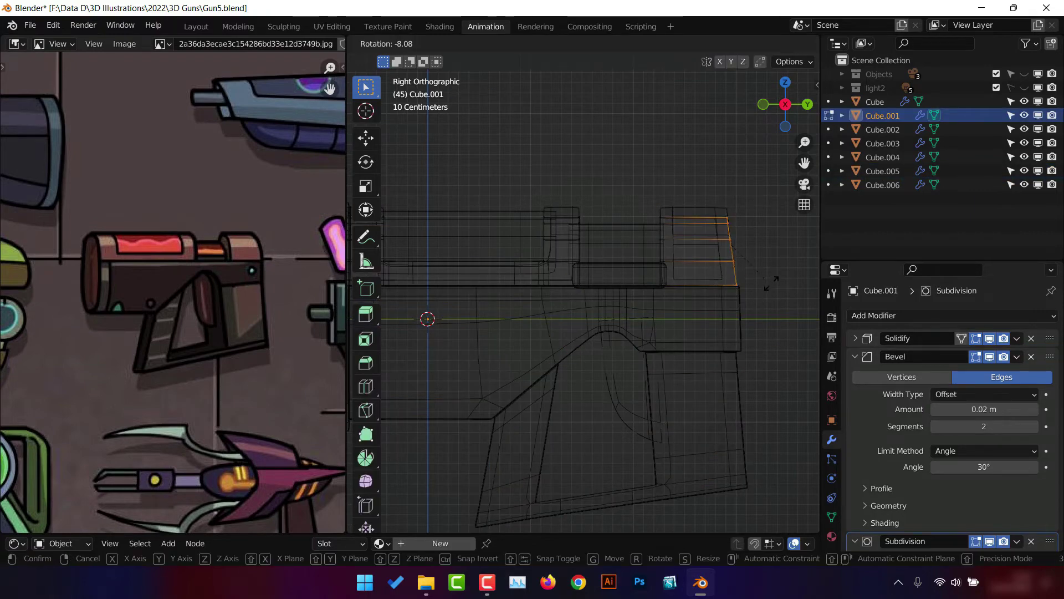
pyautogui.click(771, 284)
pyautogui.press('Tab')
pyautogui.moveTo(721, 285); pyautogui.dragTo(753, 295, button='middle')
pyautogui.hotkey('shift', 'z')
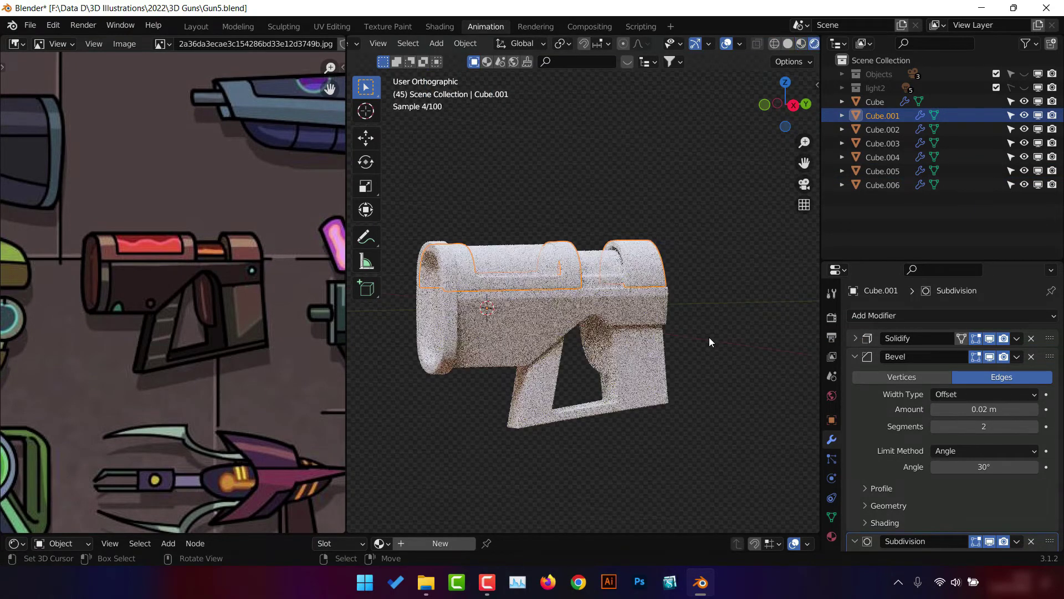
# Check the upper body piece in Right view and save Gun5.blend.
pyautogui.scroll(1, 493, 317)
pyautogui.click(650, 251)
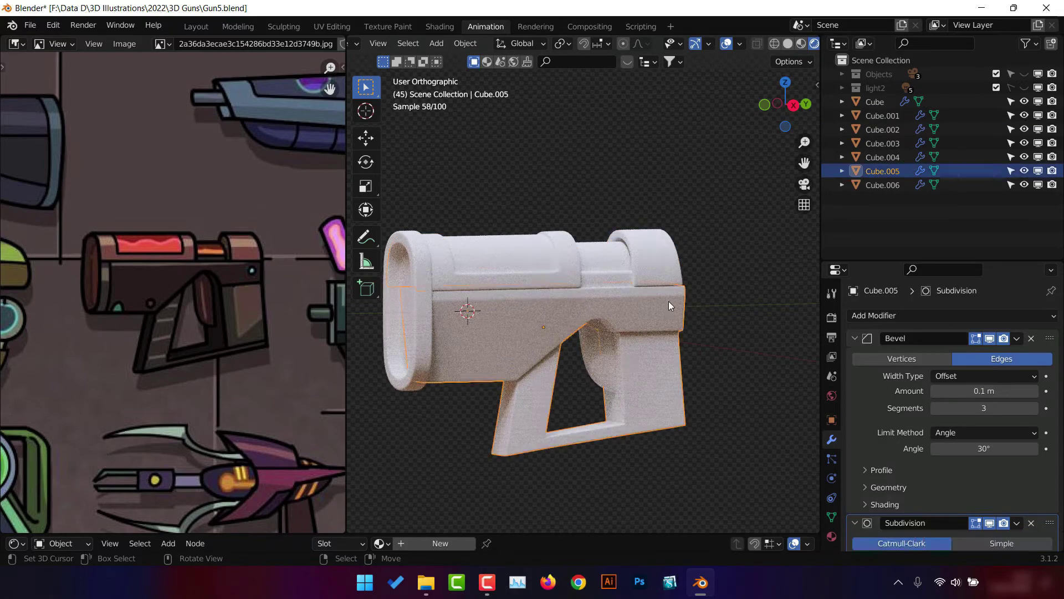
pyautogui.press('KP_3')
pyautogui.click(647, 252)
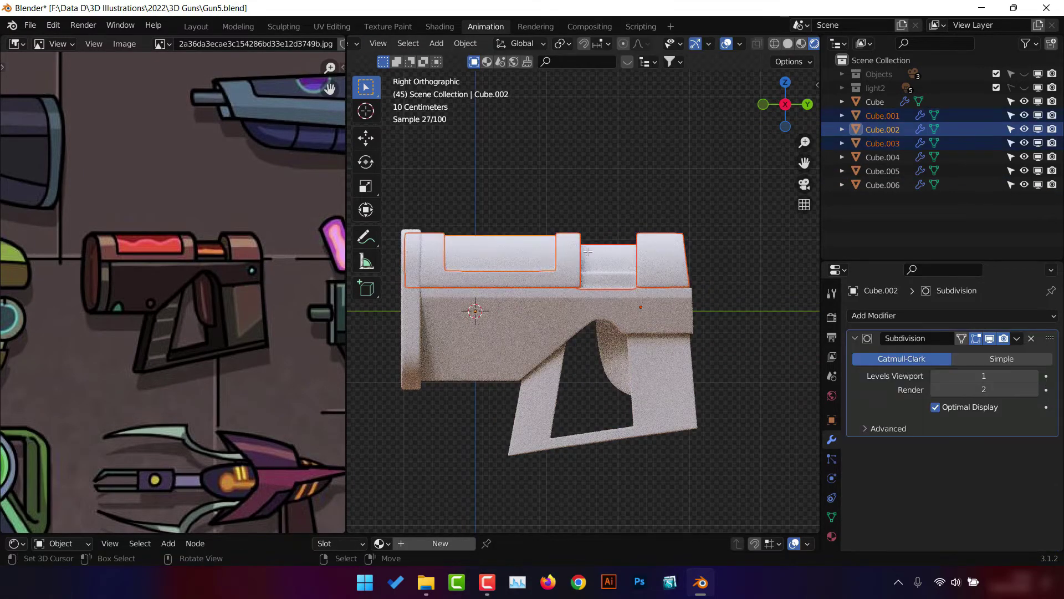
pyautogui.press('Tab')
pyautogui.press('g')
pyautogui.press('Escape')
pyautogui.press('Tab')
pyautogui.moveTo(646, 252); pyautogui.dragTo(738, 326, button='middle')
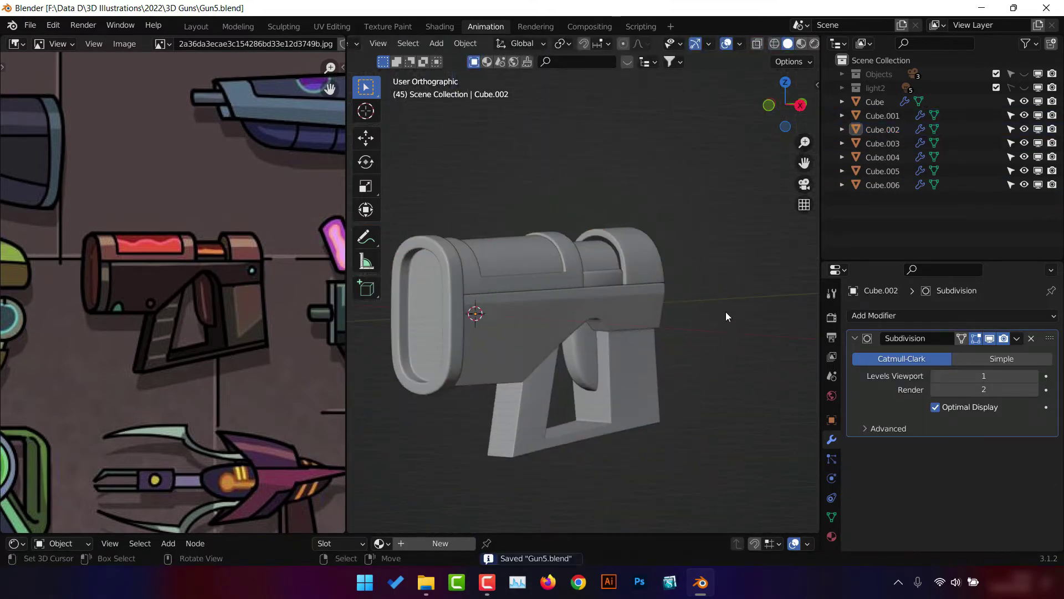
# Enter Edit Mode on the upper housing and select an edge loop on the top ring.
pyautogui.click(629, 248)
pyautogui.press('Tab')
pyautogui.scroll(2, 608, 229)
pyautogui.keyDown('alt'); pyautogui.click(608, 229); pyautogui.keyUp('alt')
pyautogui.scroll(2, 609, 229)
pyautogui.moveTo(608, 228); pyautogui.dragTo(732, 240, button='middle')
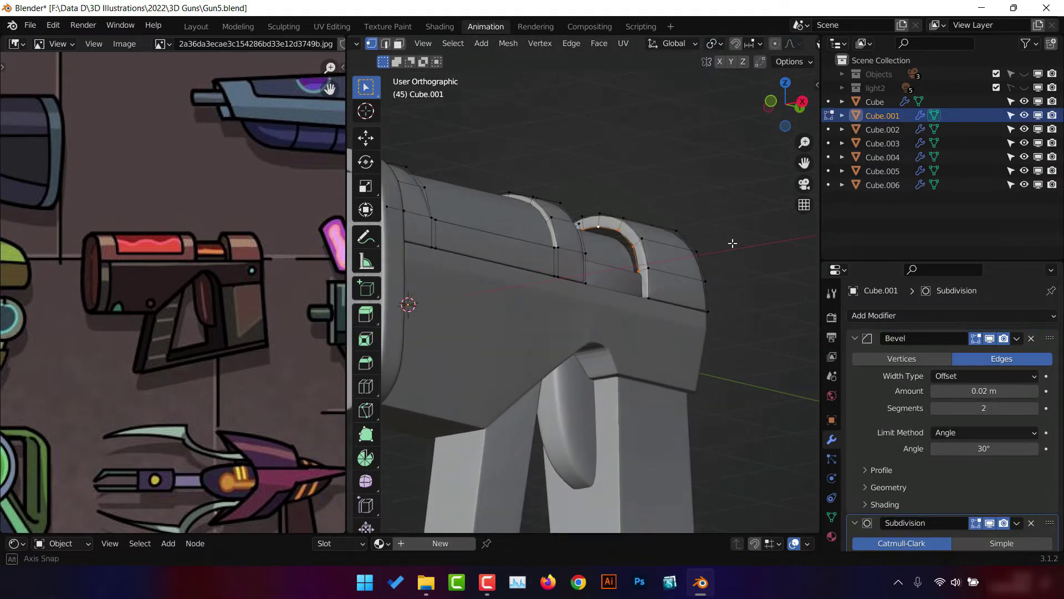
pyautogui.moveTo(675, 274); pyautogui.dragTo(694, 287, button='middle')
# Brush-select the arch faces in wireframe view and delete them.
pyautogui.press('c')
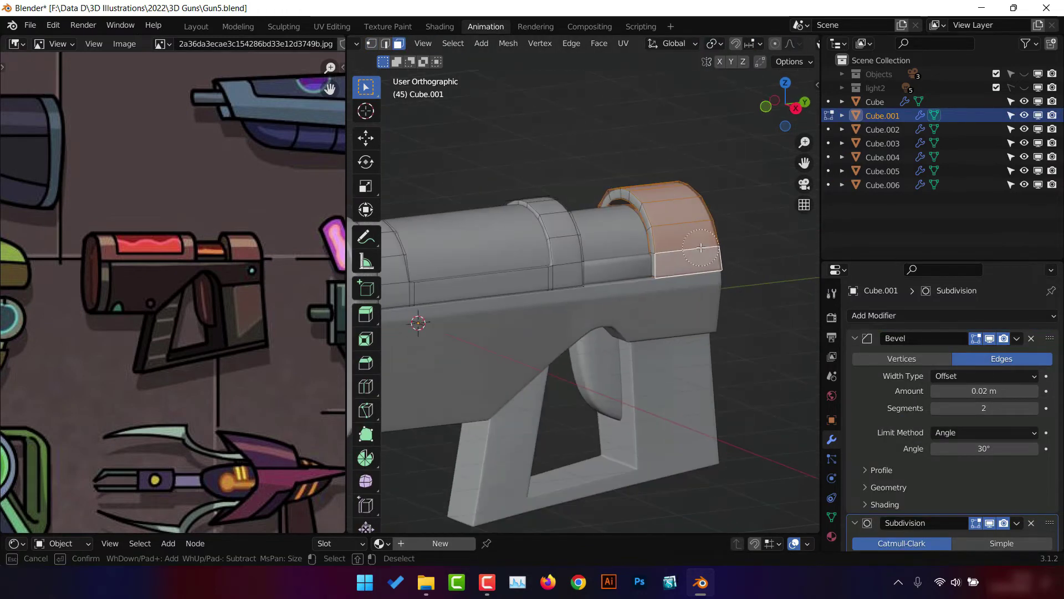
pyautogui.moveTo(664, 235); pyautogui.dragTo(715, 271, button='middle')
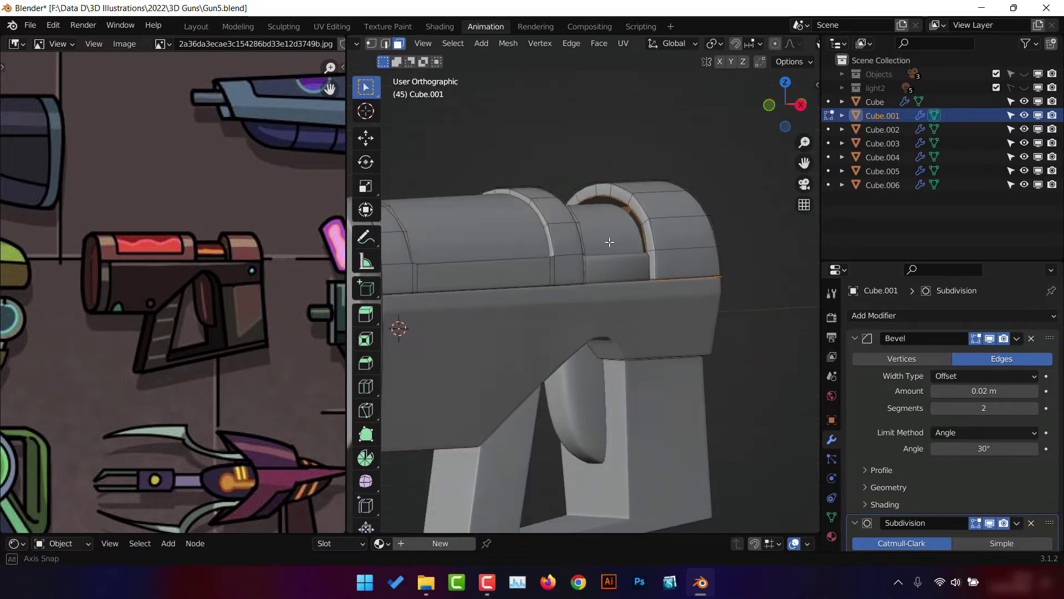
pyautogui.press('z')
pyautogui.click(592, 270)
pyautogui.moveTo(591, 271); pyautogui.dragTo(666, 337, button='middle')
pyautogui.press('c')
pyautogui.press('Escape')
pyautogui.moveTo(392, 359); pyautogui.dragTo(729, 271, button='middle')
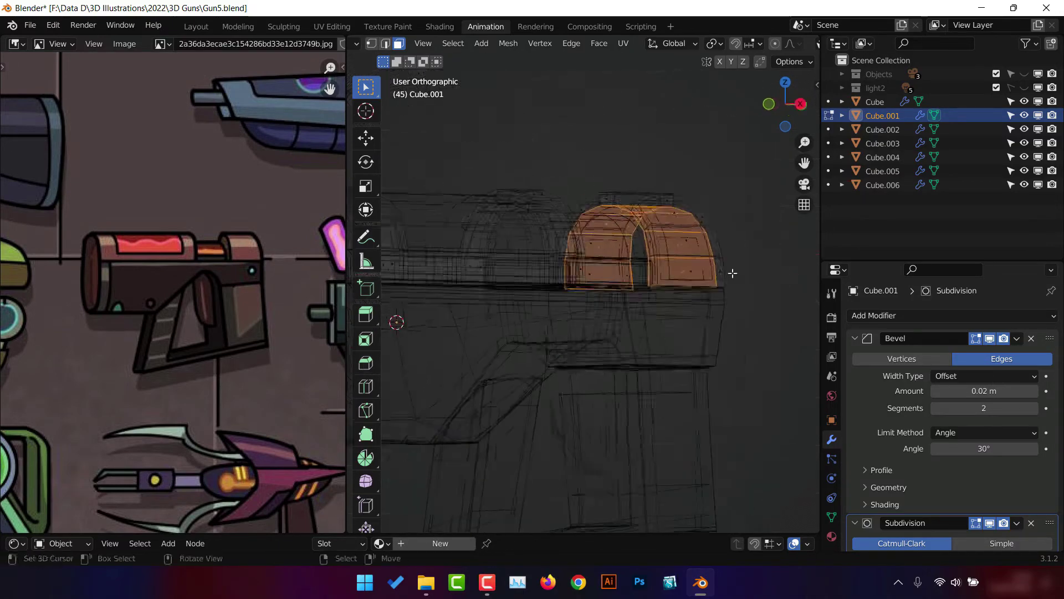
pyautogui.press('x')
pyautogui.click(623, 290)
pyautogui.hotkey('shift', 'z')
pyautogui.moveTo(623, 290); pyautogui.dragTo(434, 73, button='middle')
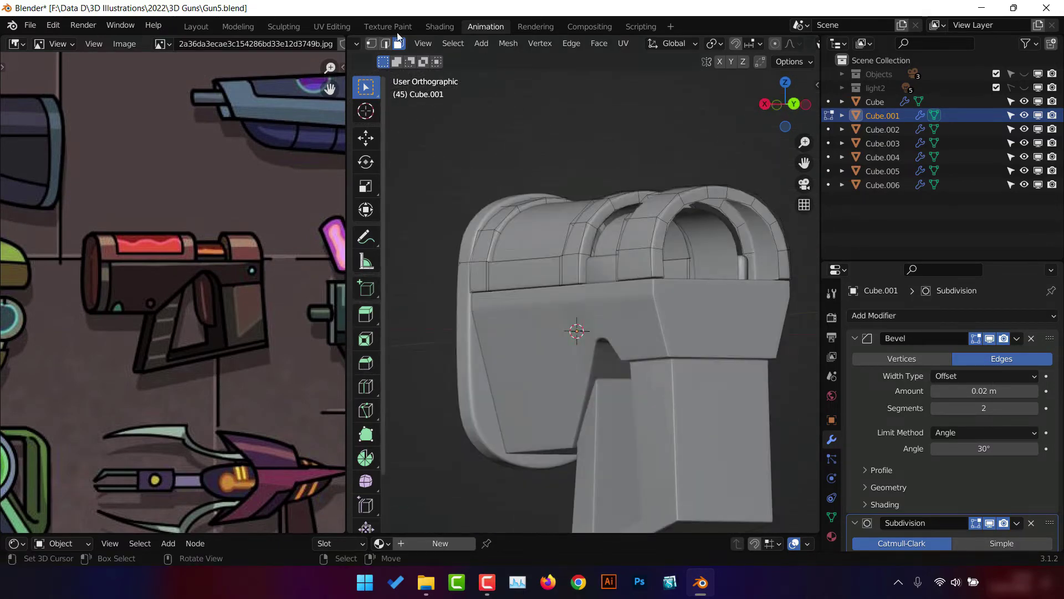
pyautogui.moveTo(720, 202); pyautogui.dragTo(719, 204, button='middle')
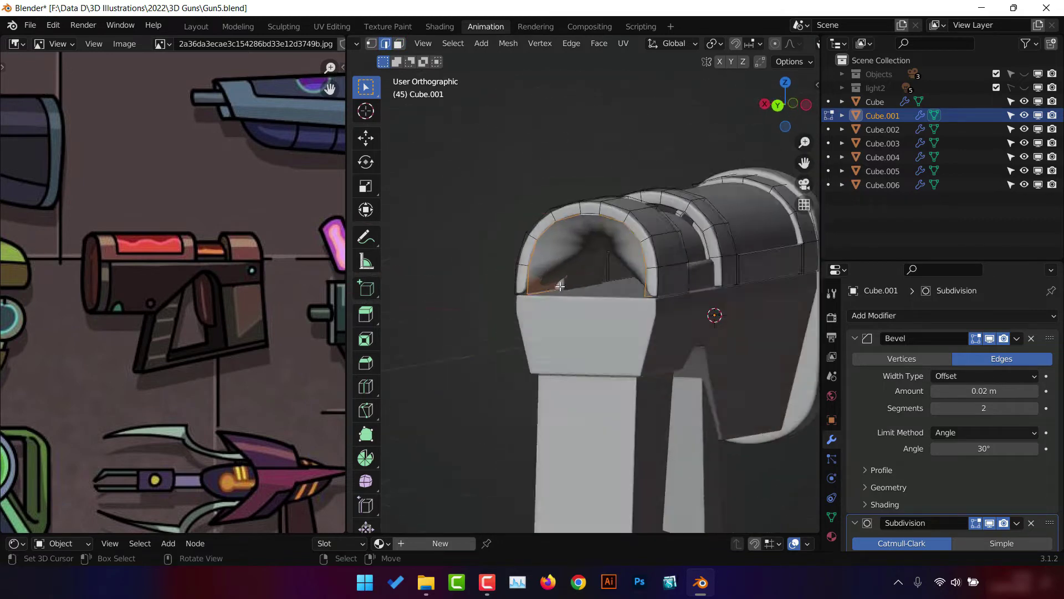
# Select a housing edge loop and extend the selection to the raised ring bands.
pyautogui.hotkey('shift', 'z')
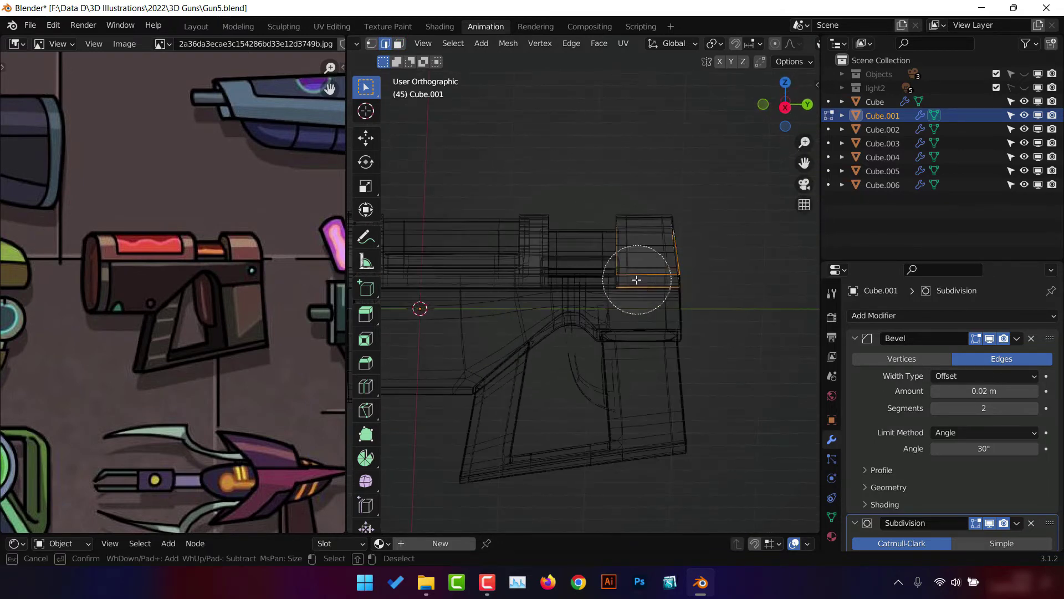
pyautogui.keyDown('alt'); pyautogui.click(659, 290); pyautogui.keyUp('alt')
pyautogui.moveTo(738, 205)
pyautogui.mouseDown(button='middle')
pyautogui.moveTo(658, 290)
pyautogui.moveTo(534, 325)
pyautogui.mouseUp(button='middle')
pyautogui.hotkey('shift', 'z')
pyautogui.scroll(3, 650, 269)
pyautogui.hotkey('shift', 'z')
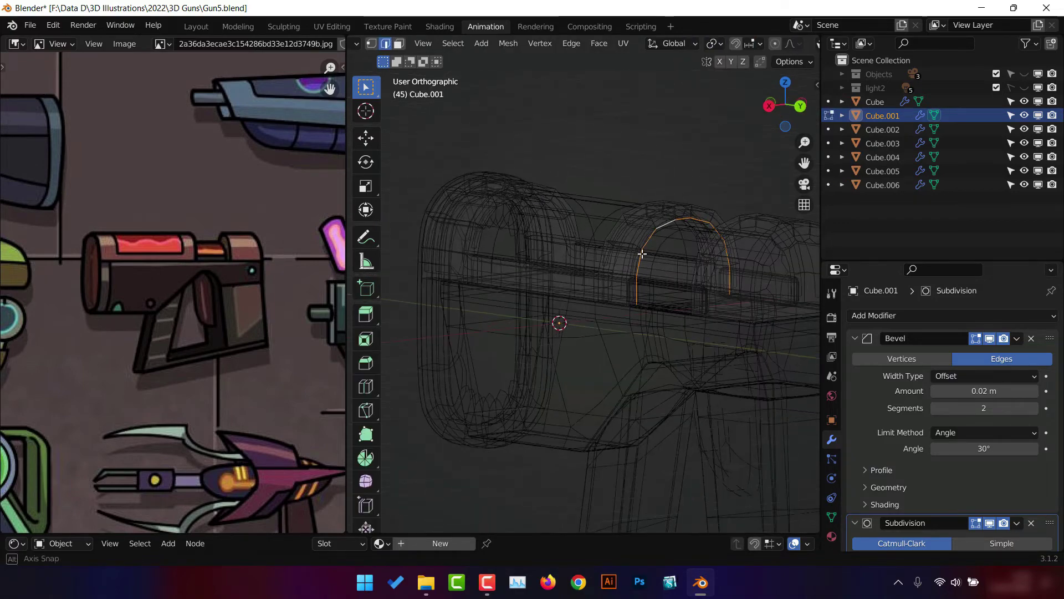
pyautogui.hotkey('shift', 'z')
pyautogui.hotkey('shift', 'z')
pyautogui.moveTo(649, 269)
pyautogui.mouseDown(button='middle')
pyautogui.moveTo(687, 228)
pyautogui.moveTo(672, 231)
pyautogui.mouseUp(button='middle')
pyautogui.hotkey('ctrl', 'l')
# Scale the ring bands to 0.797, lower them -0.04056 m along Z, and save Gun5.blend.
pyautogui.hotkey('shift', 'z')
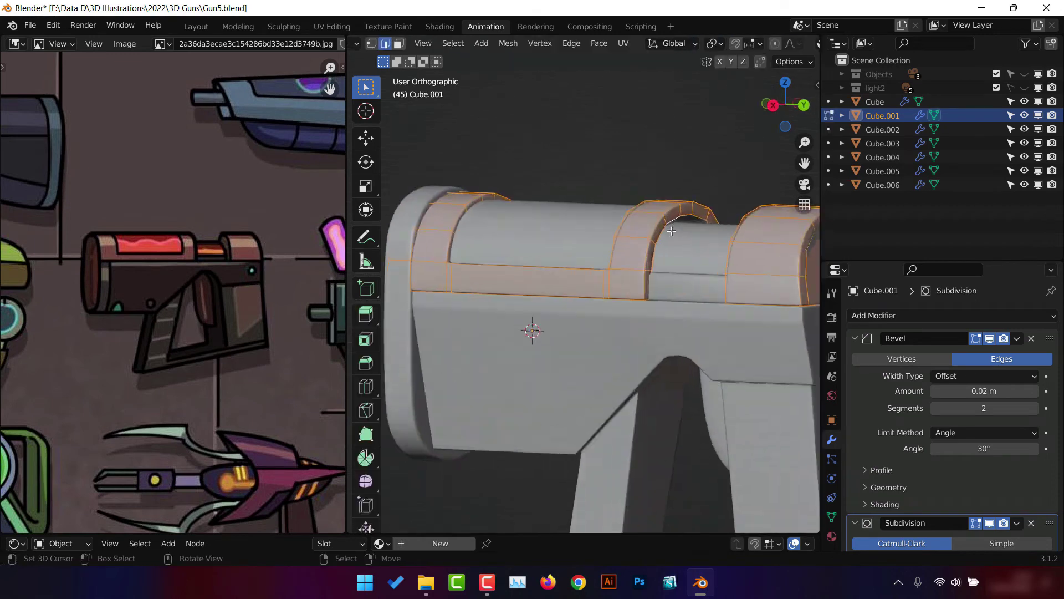
pyautogui.press('s')
pyautogui.press('Return')
pyautogui.press('KP_3')
pyautogui.hotkey('shift', 'z')
pyautogui.press('g')
pyautogui.press('z')
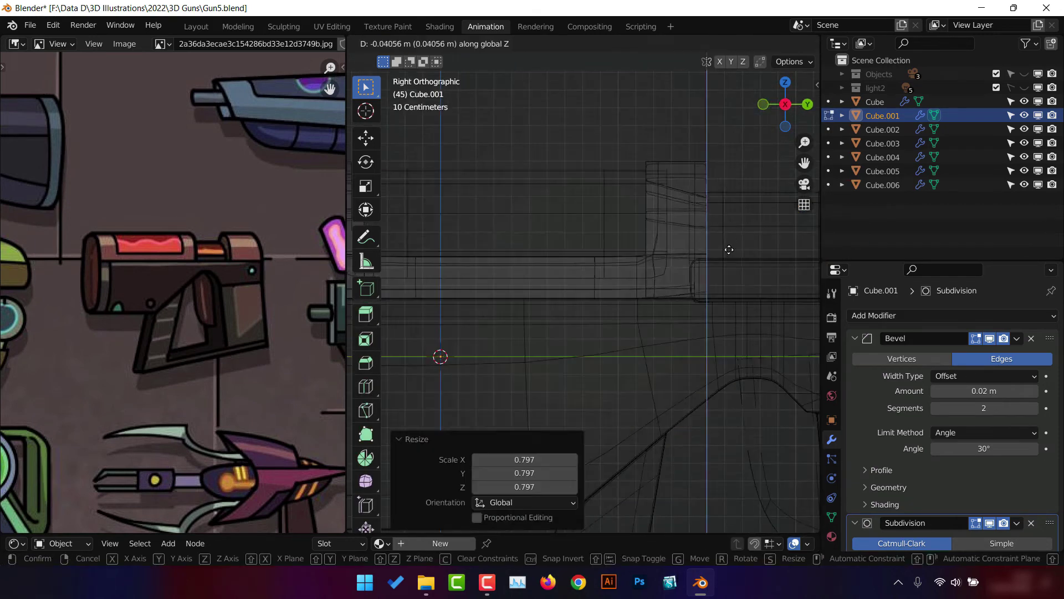
pyautogui.click(730, 254)
pyautogui.moveTo(729, 254); pyautogui.dragTo(631, 252, button='middle')
pyautogui.press('z')
pyautogui.press('Tab')
pyautogui.moveTo(645, 199)
pyautogui.mouseDown(button='middle')
pyautogui.moveTo(583, 258)
pyautogui.moveTo(704, 267)
pyautogui.mouseUp(button='middle')
pyautogui.hotkey('ctrl', 's')
# Add a cylinder next to the lower body and give it Bevel and Subdivision modifiers.
pyautogui.click(582, 305)
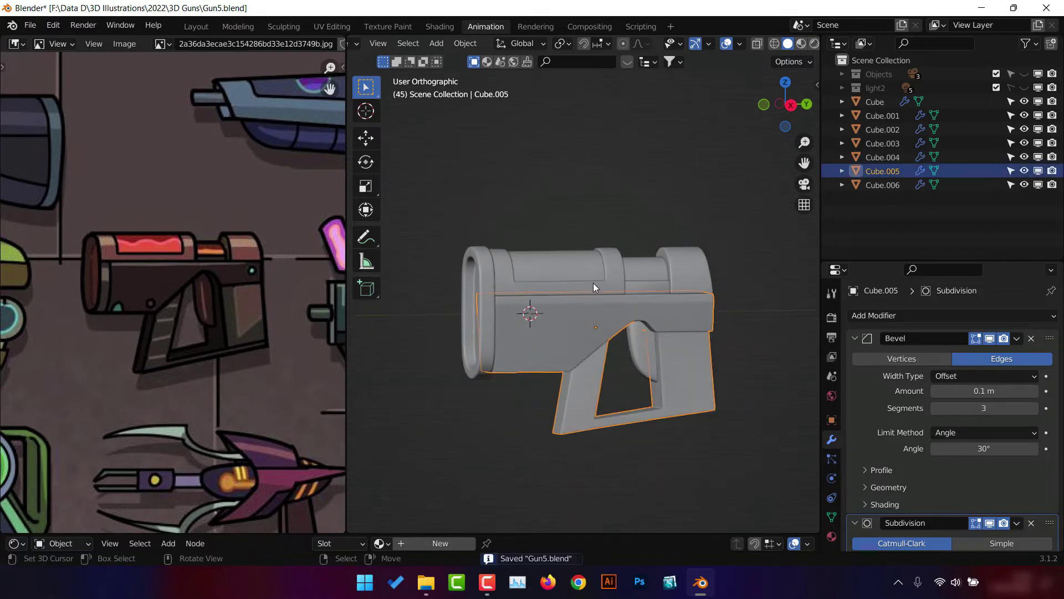
pyautogui.hotkey('shift', 'a')
pyautogui.click(598, 344)
pyautogui.click(873, 315)
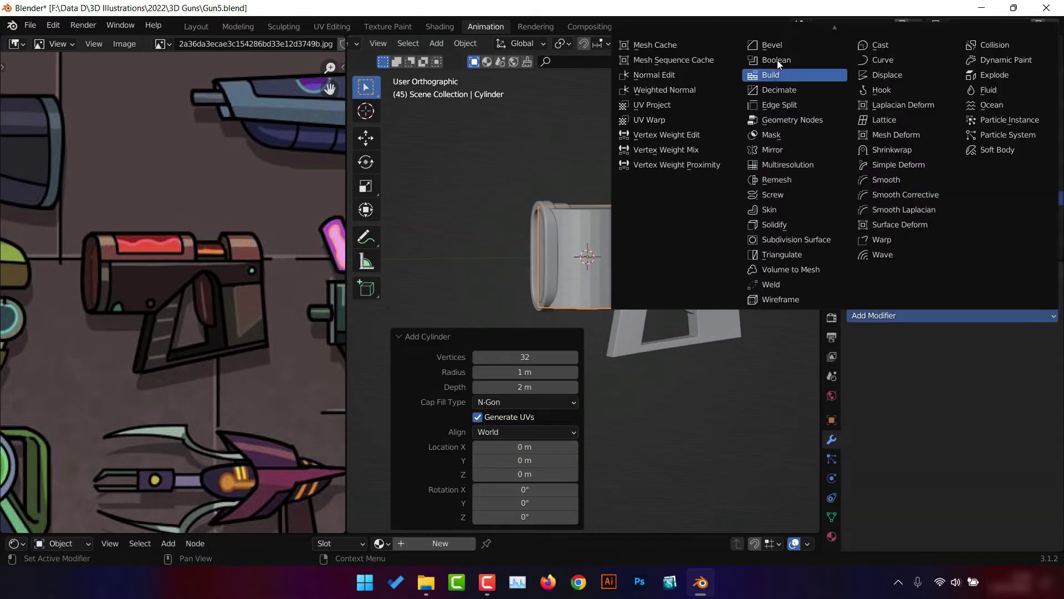
pyautogui.click(782, 71)
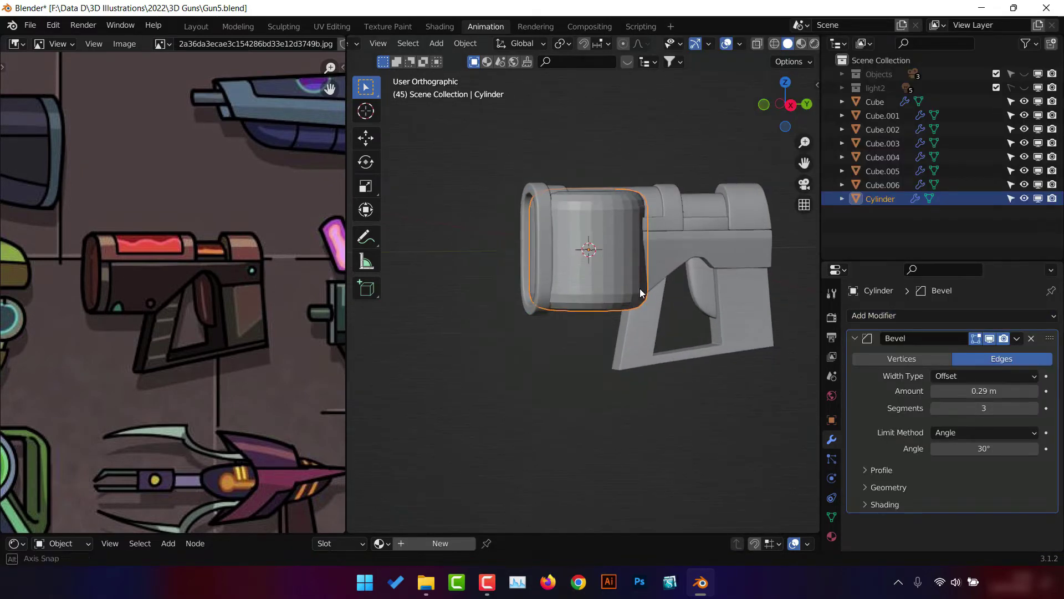
pyautogui.moveTo(640, 289); pyautogui.dragTo(670, 276, button='middle')
pyautogui.click(855, 338)
pyautogui.click(874, 316)
pyautogui.click(784, 240)
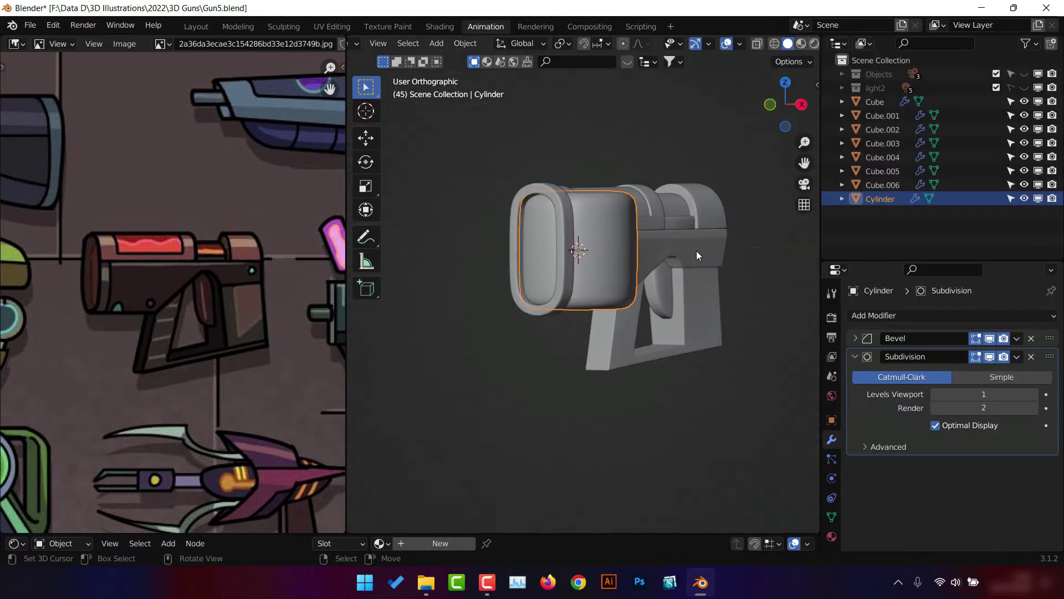
# Add a Mirror modifier, rotate the cylinder 90° on Y, shrink it, and apply scale.
pyautogui.press('KP_3')
pyautogui.press('KP_1')
pyautogui.click(909, 316)
pyautogui.click(781, 162)
pyautogui.press('Tab')
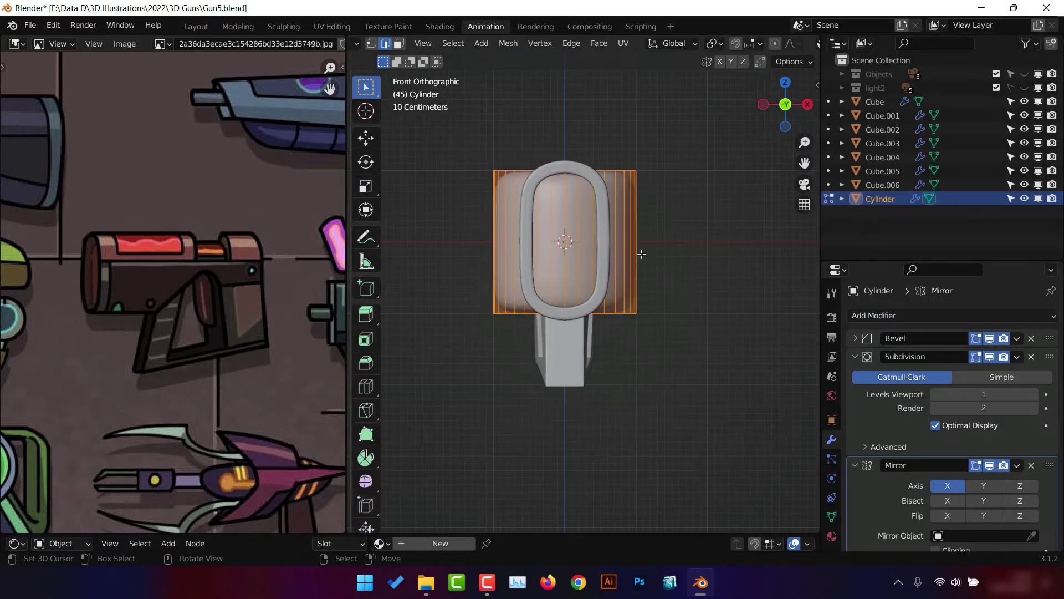
pyautogui.write('90')
pyautogui.press('Return')
pyautogui.click(651, 261)
pyautogui.press('Tab')
pyautogui.moveTo(651, 261); pyautogui.dragTo(635, 271, button='middle')
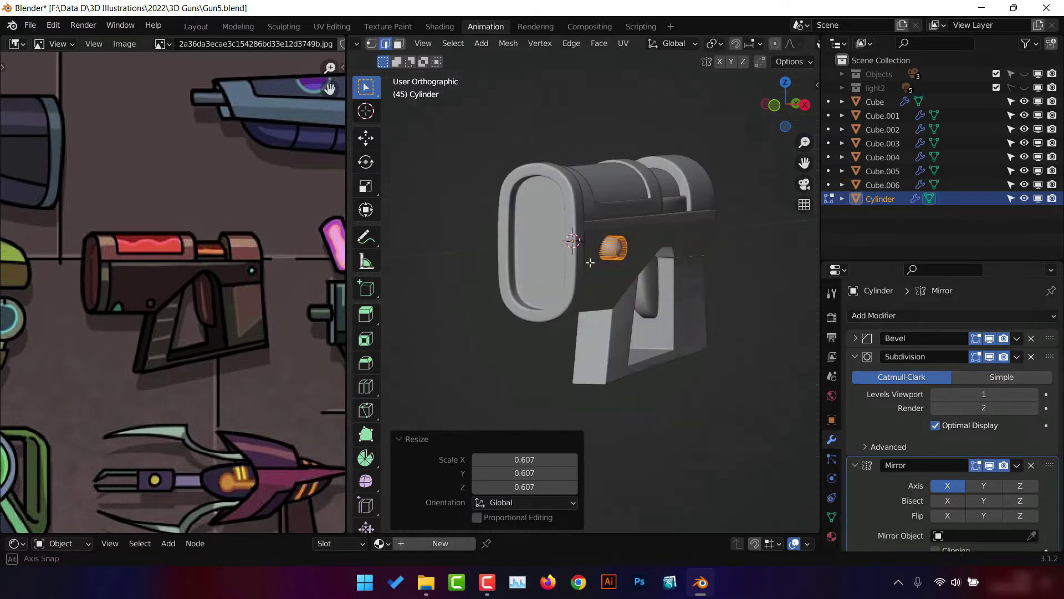
pyautogui.hotkey('ctrl', 'a')
pyautogui.scroll(3, 635, 270)
# Raise the stud's bevel amount to 0.08 m.
pyautogui.click(875, 341)
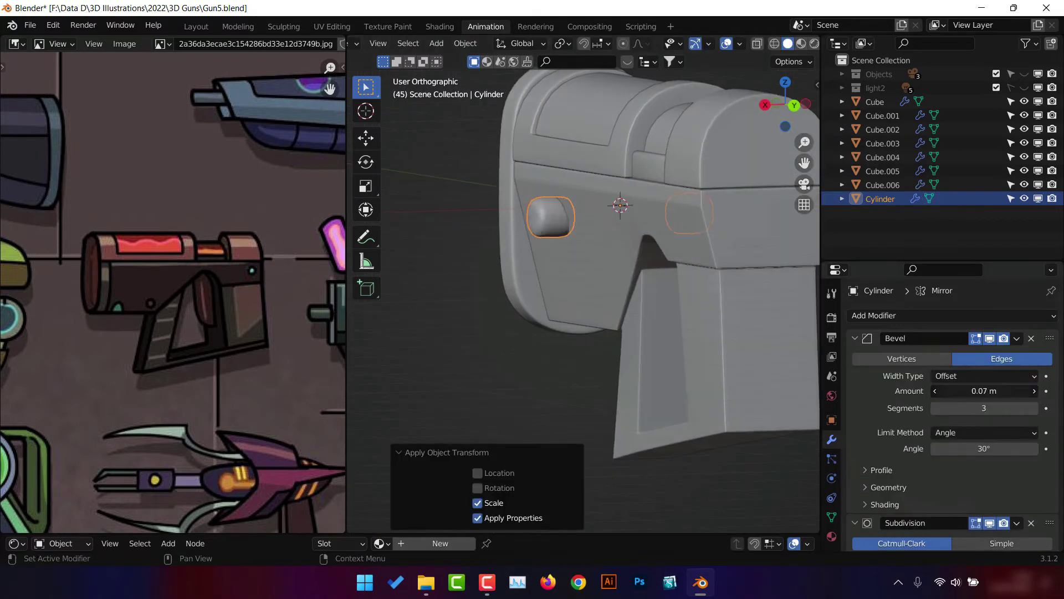
pyautogui.click(1034, 391)
pyautogui.scroll(-3, 660, 275)
pyautogui.press('KP_3')
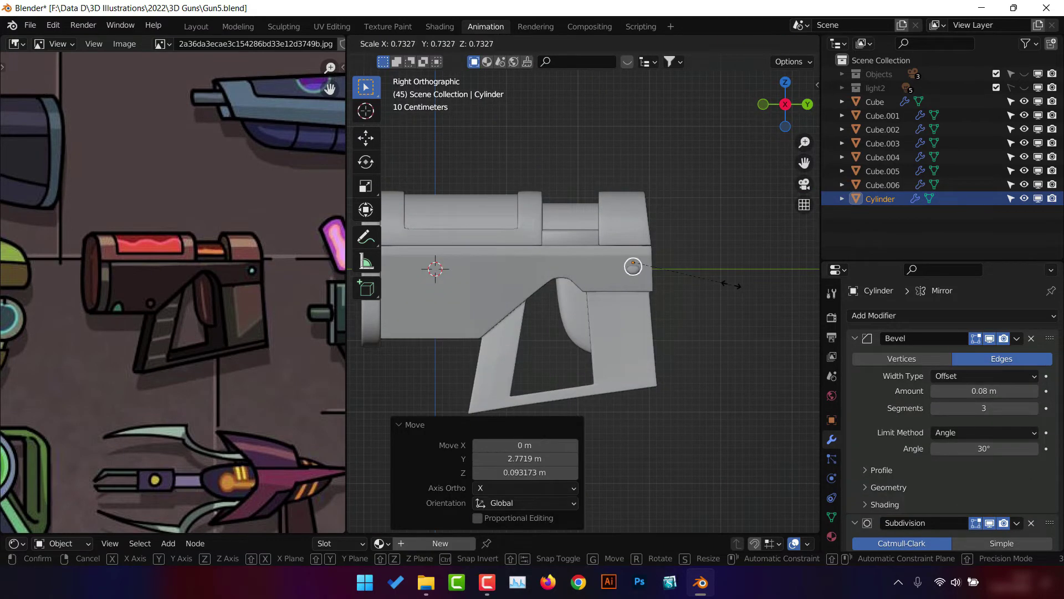
# Move the stud along X against the side of the gun body.
pyautogui.press('Tab')
pyautogui.press('KP_1')
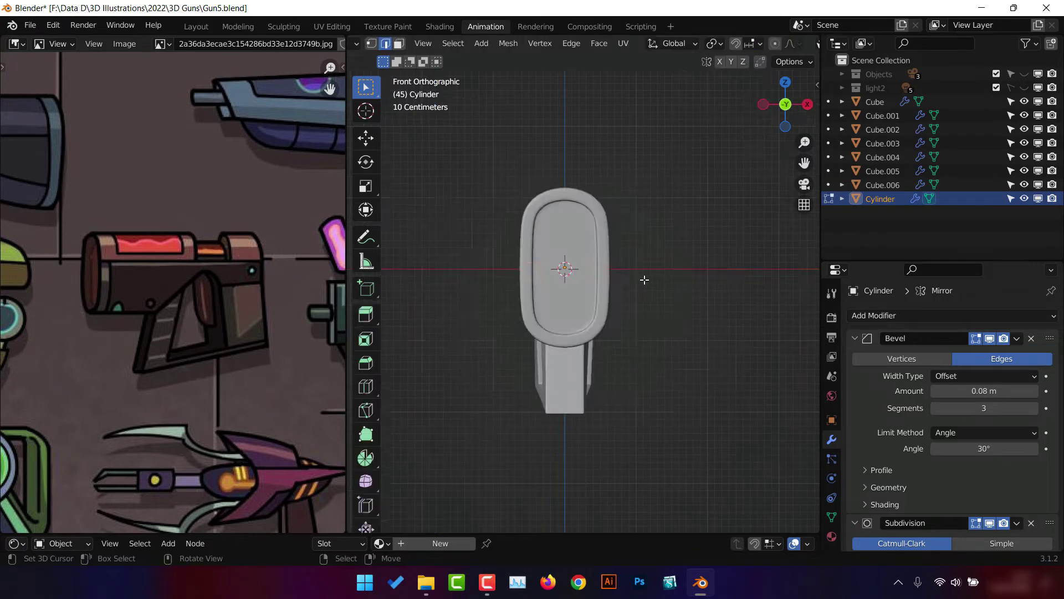
pyautogui.moveTo(724, 290)
pyautogui.mouseDown(button='middle')
pyautogui.moveTo(616, 260)
pyautogui.moveTo(735, 278)
pyautogui.moveTo(693, 294)
pyautogui.moveTo(703, 294)
pyautogui.mouseUp(button='middle')
pyautogui.press('g')
pyautogui.press('x')
pyautogui.click(666, 282)
pyautogui.press('KP_1')
# Tilt the stud about Y and slide it along Y into place.
pyautogui.press('r')
pyautogui.press('y')
pyautogui.click(599, 263)
pyautogui.scroll(3, 599, 263)
pyautogui.scroll(-3, 596, 267)
pyautogui.press('g')
pyautogui.press('y')
pyautogui.press('Tab')
pyautogui.scroll(-2, 660, 309)
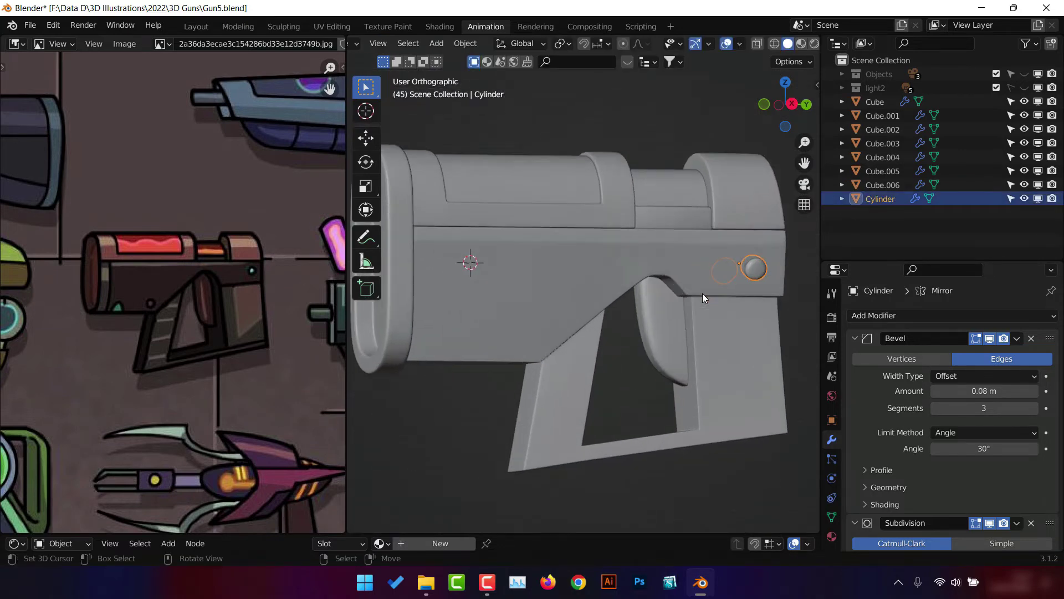
pyautogui.press('KP_1')
pyautogui.press('KP_3')
# Duplicate the stud as Cylinder.001 and move it to a second spot on the body.
pyautogui.hotkey('shift', 'd')
pyautogui.click(485, 398)
pyautogui.moveTo(484, 398)
pyautogui.mouseDown(button='middle')
pyautogui.moveTo(631, 374)
pyautogui.moveTo(545, 364)
pyautogui.moveTo(671, 351)
pyautogui.mouseUp(button='middle')
pyautogui.press('g')
pyautogui.click(546, 364)
pyautogui.hotkey('alt', 'a')
pyautogui.moveTo(612, 404)
pyautogui.mouseDown(button='middle')
pyautogui.moveTo(490, 333)
pyautogui.moveTo(482, 304)
pyautogui.moveTo(677, 361)
pyautogui.mouseUp(button='middle')
# Lower Cube.005's bevel amount from 0.1 m to 0.02 m.
pyautogui.click(677, 362)
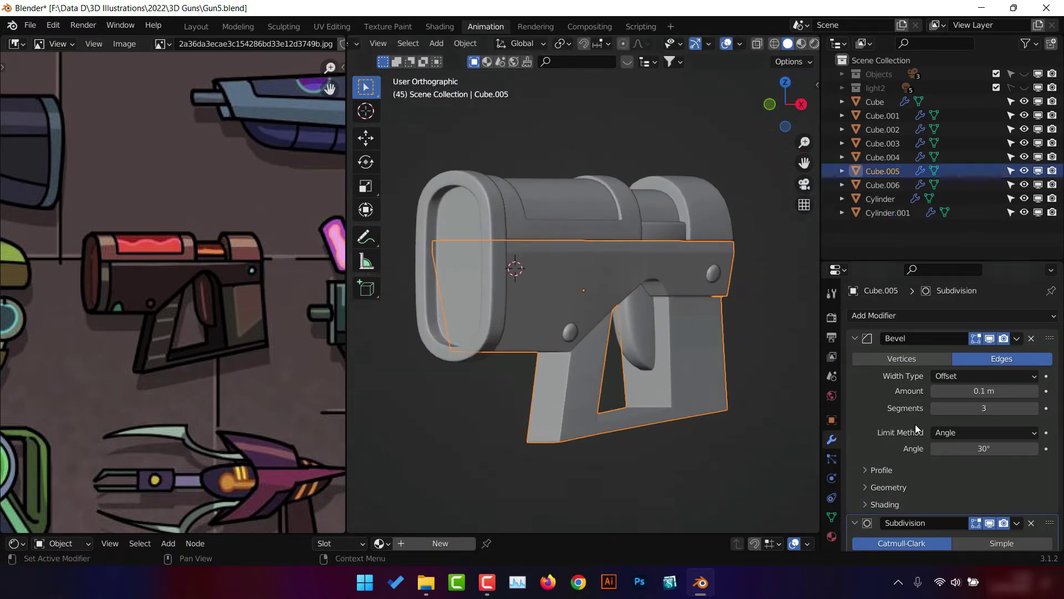
pyautogui.moveTo(984, 391); pyautogui.dragTo(988, 386)
pyautogui.click(1035, 391)
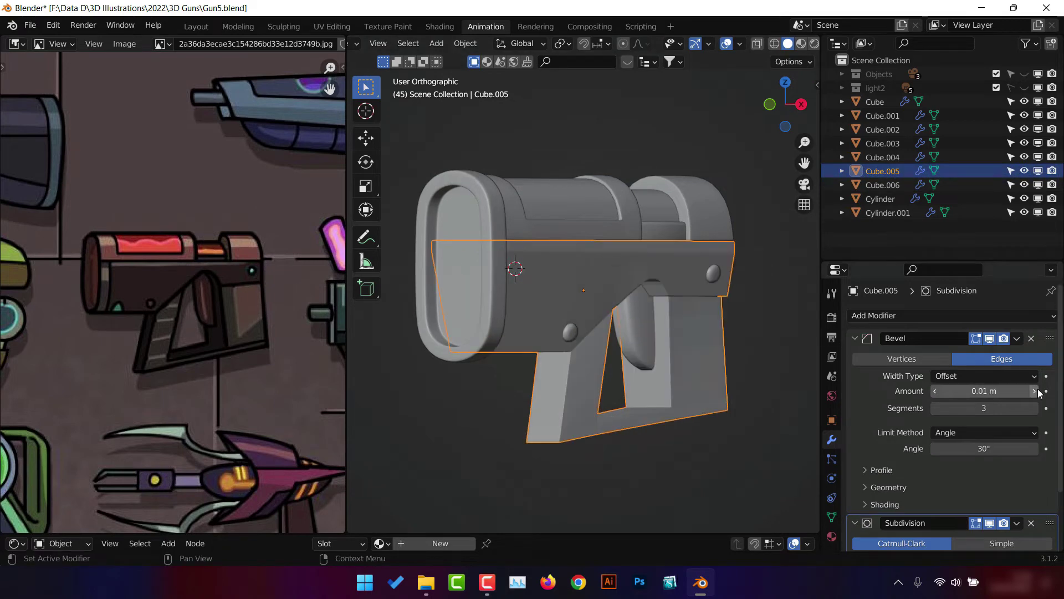
pyautogui.rightClick(656, 323)
pyautogui.click(656, 320)
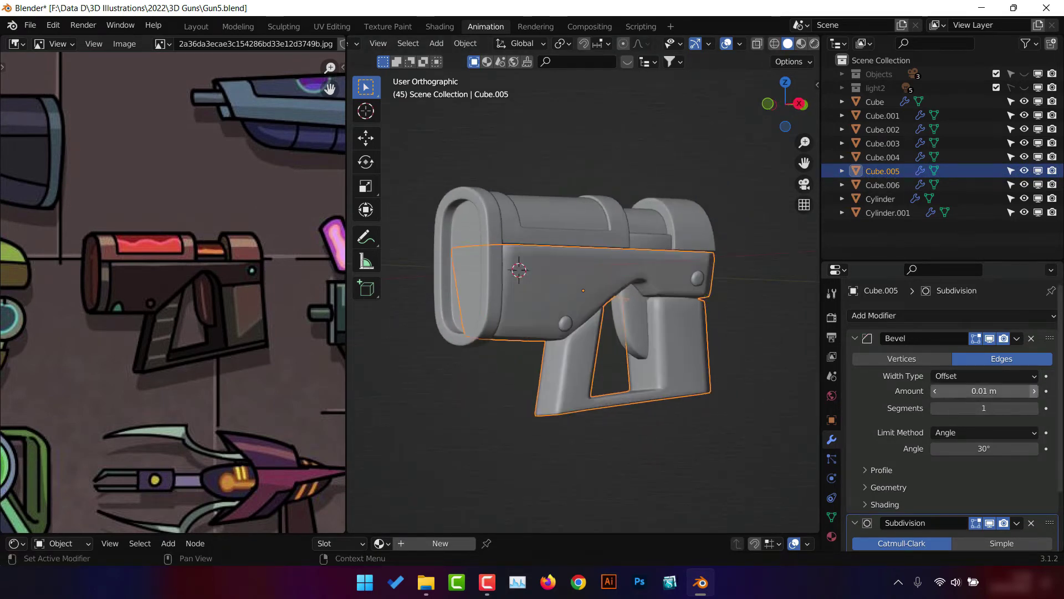
pyautogui.hotkey('ctrl', 'z')
# Apply Cube.005's scale and save Gun5.blend.
pyautogui.hotkey('ctrl', 'a')
pyautogui.click(786, 361)
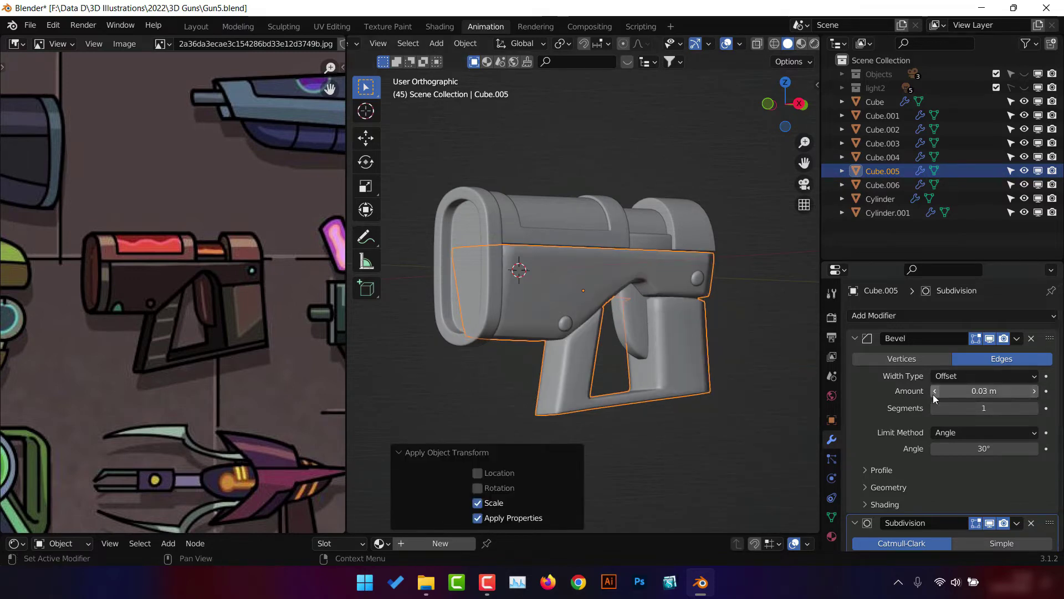
pyautogui.scroll(-3, 857, 407)
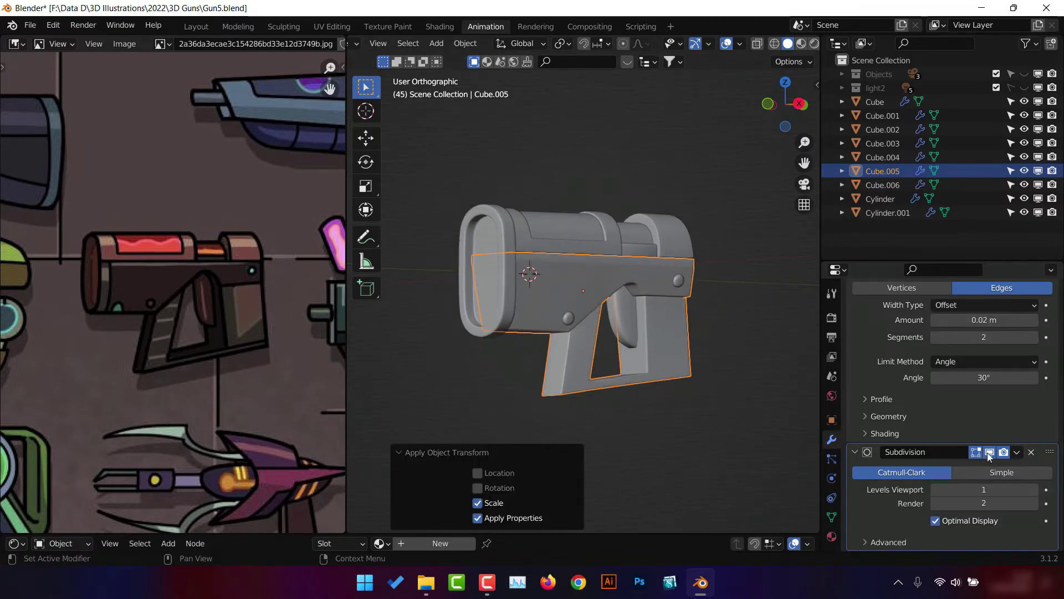
pyautogui.scroll(3, 863, 391)
pyautogui.moveTo(798, 388); pyautogui.dragTo(658, 378, button='middle')
pyautogui.click(700, 434)
pyautogui.moveTo(700, 430); pyautogui.dragTo(705, 416, button='middle')
pyautogui.hotkey('ctrl', 's')
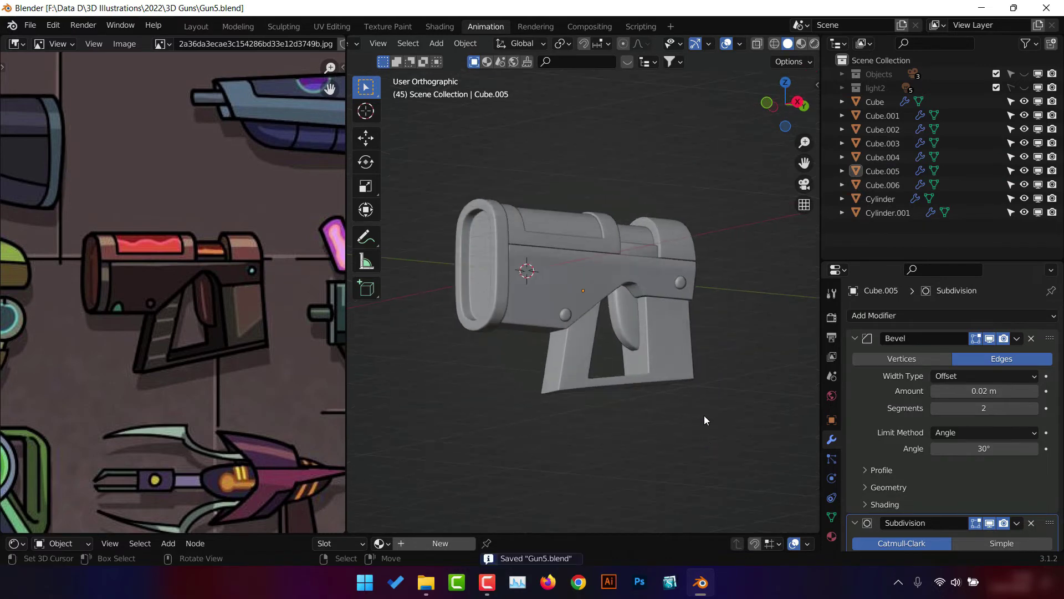
# Duplicate the grip faces, separate them into a new object, and mirror it.
pyautogui.moveTo(488, 337)
pyautogui.mouseDown(button='middle')
pyautogui.moveTo(708, 334)
pyautogui.moveTo(558, 335)
pyautogui.mouseUp(button='middle')
pyautogui.hotkey('shift', 'd')
pyautogui.press('Escape')
pyautogui.press('p')
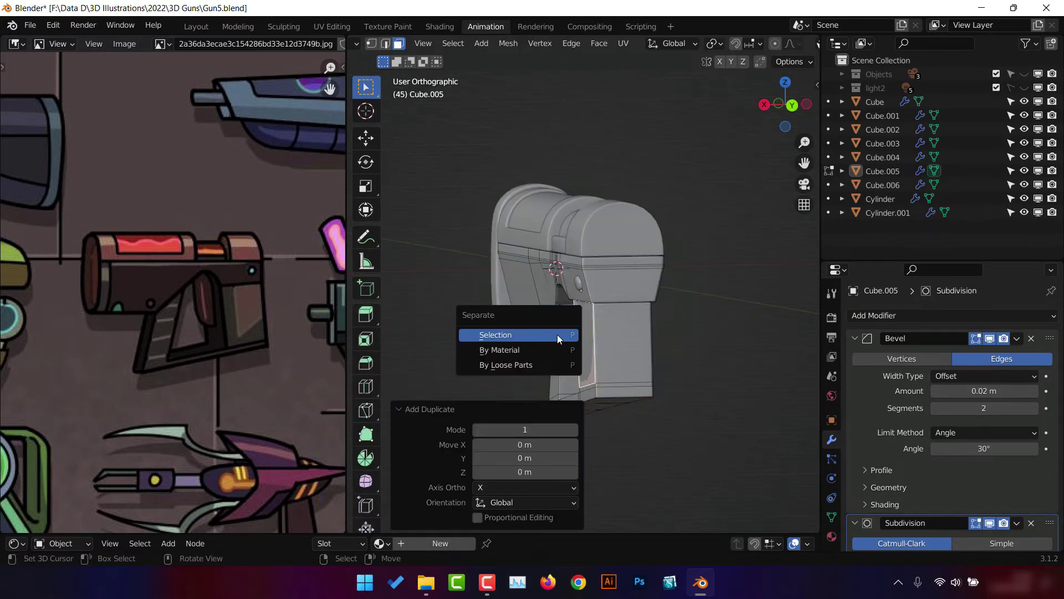
pyautogui.click(557, 334)
pyautogui.click(830, 199)
pyautogui.click(870, 320)
pyautogui.click(795, 150)
# Delete the separated grip piece in wireframe view and return to editing the lower body.
pyautogui.press('KP_3')
pyautogui.scroll(3, 663, 348)
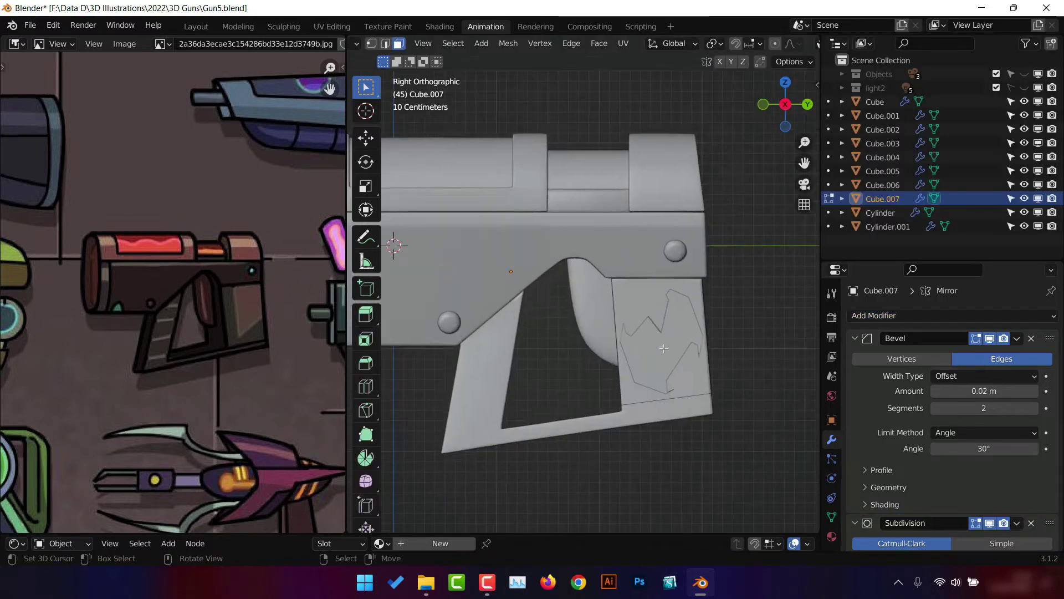
pyautogui.press('Tab')
pyautogui.hotkey('shift', 'z')
pyautogui.scroll(-4, 973, 492)
pyautogui.scroll(-1, 973, 493)
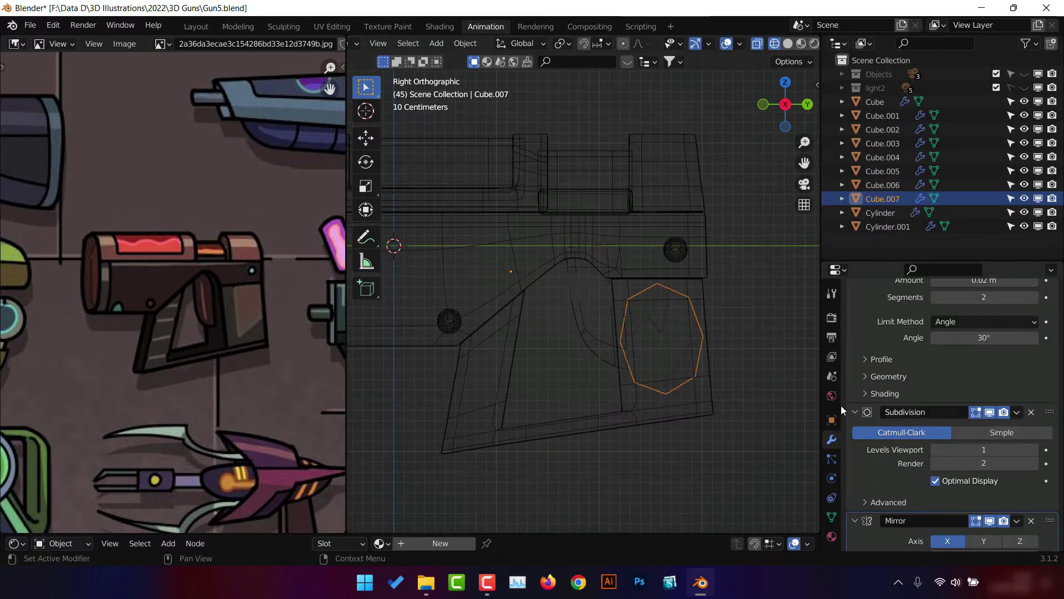
pyautogui.press('Delete')
pyautogui.click(681, 379)
pyautogui.hotkey('shift', 'z')
pyautogui.press('Tab')
# Cut a new edge loop across the side of the grip.
pyautogui.moveTo(710, 356)
pyautogui.mouseDown(button='middle')
pyautogui.moveTo(543, 345)
pyautogui.moveTo(688, 350)
pyautogui.mouseUp(button='middle')
pyautogui.keyDown('shift'); pyautogui.click(542, 345); pyautogui.keyUp('shift')
pyautogui.click(528, 372)
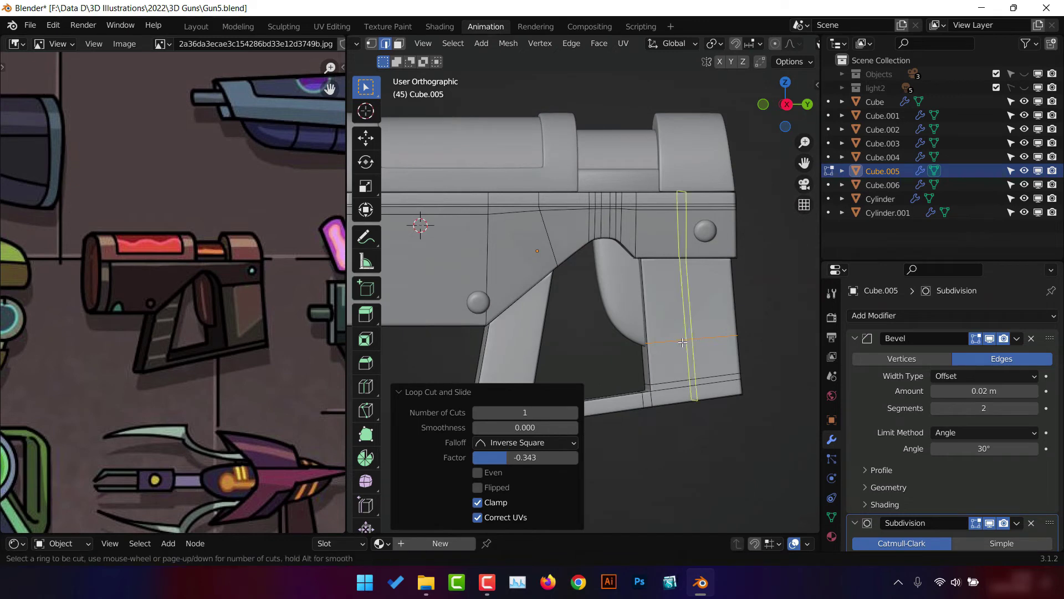
pyautogui.scroll(-1, 665, 345)
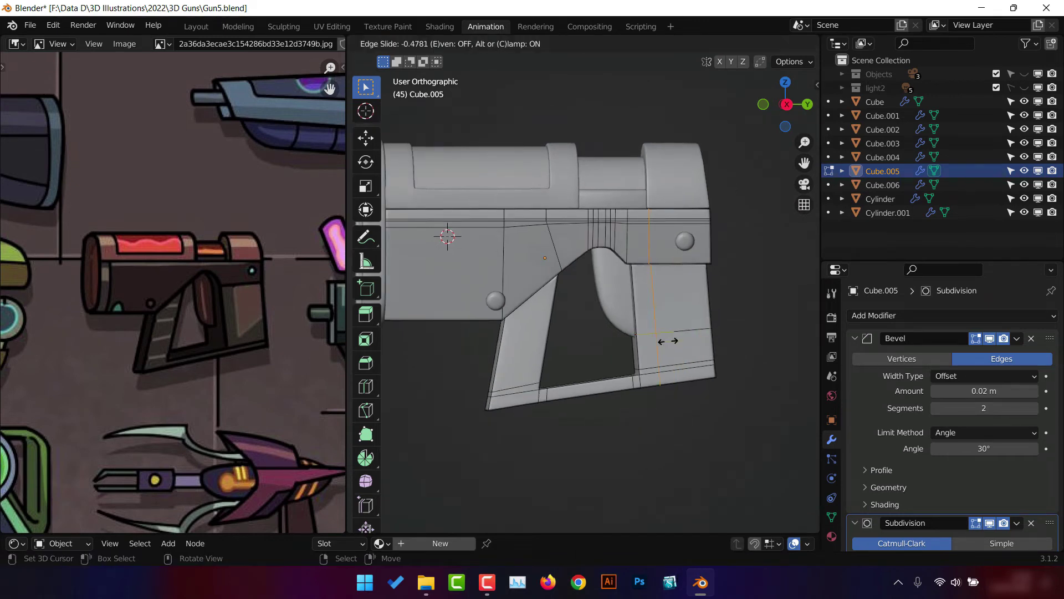
pyautogui.click(665, 340)
pyautogui.press('KP_1')
pyautogui.press('KP_3')
pyautogui.hotkey('alt', 'z')
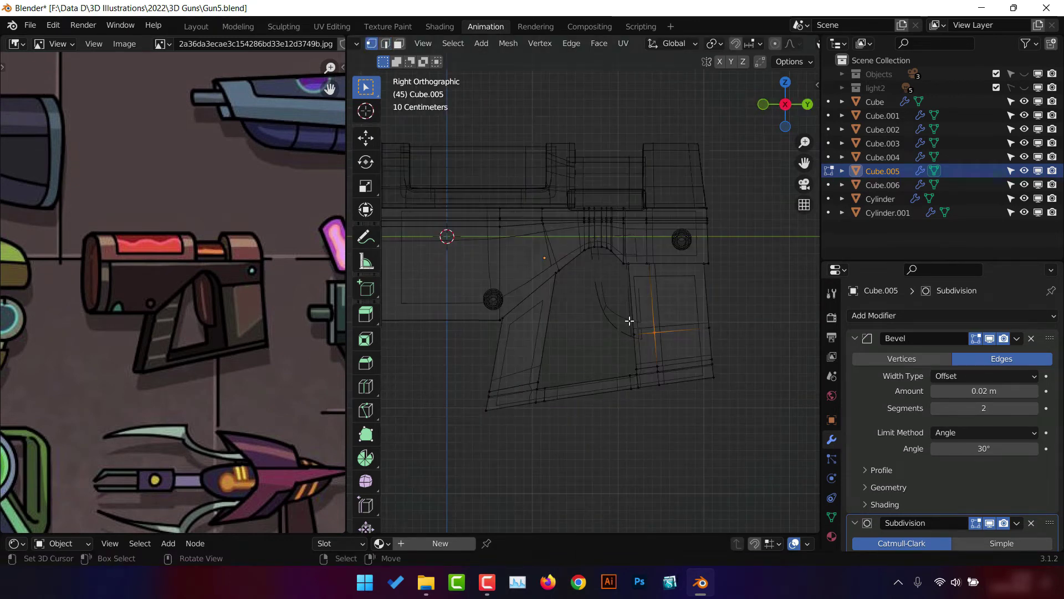
# Move the selected grip edges down, then return to object mode.
pyautogui.press('g')
pyautogui.scroll(1, 712, 338)
pyautogui.click(716, 369)
pyautogui.press('Tab')
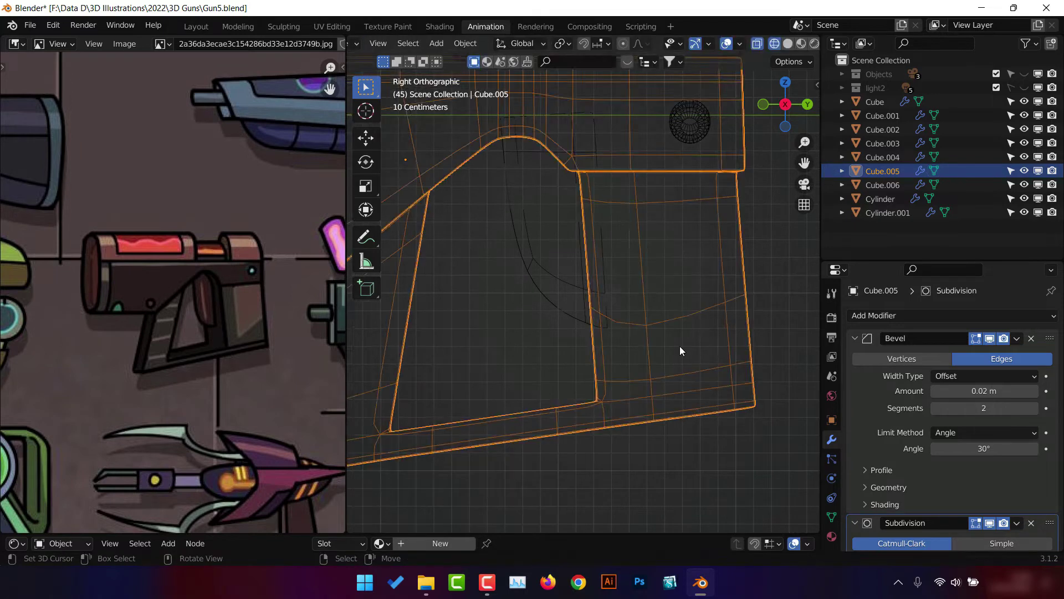
pyautogui.hotkey('ctrl', 'Tab')
pyautogui.press('Escape')
pyautogui.hotkey('alt', 'z')
pyautogui.moveTo(777, 305); pyautogui.dragTo(448, 52, button='middle')
# Inset the selected grip faces and extrude them into a resized panel.
pyautogui.press('Tab')
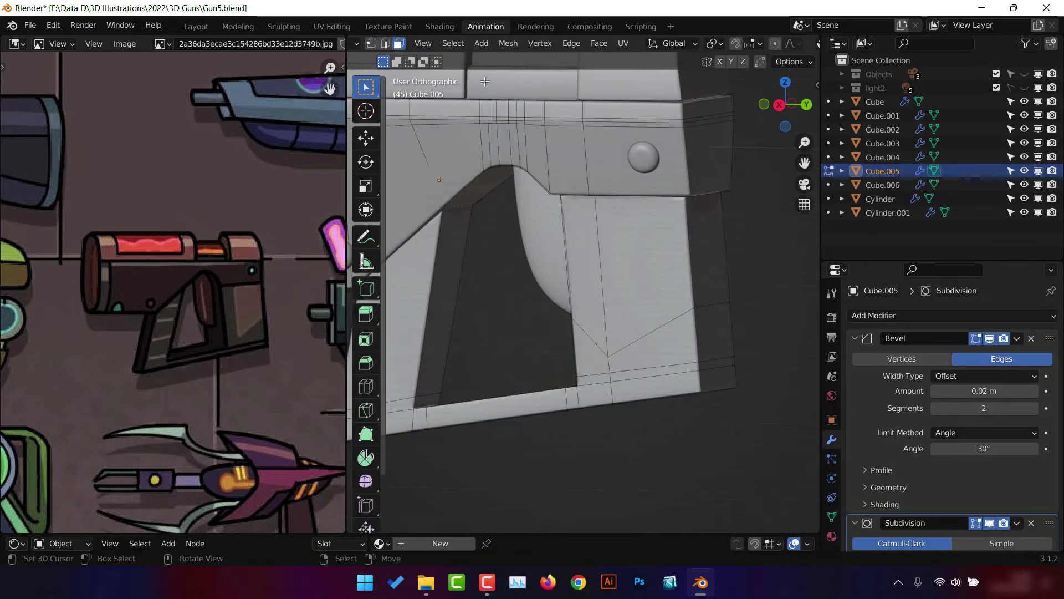
pyautogui.moveTo(658, 250)
pyautogui.mouseDown(button='middle')
pyautogui.moveTo(645, 276)
pyautogui.moveTo(587, 267)
pyautogui.mouseUp(button='middle')
pyautogui.press('i')
pyautogui.click(645, 274)
pyautogui.press('e')
pyautogui.press('Escape')
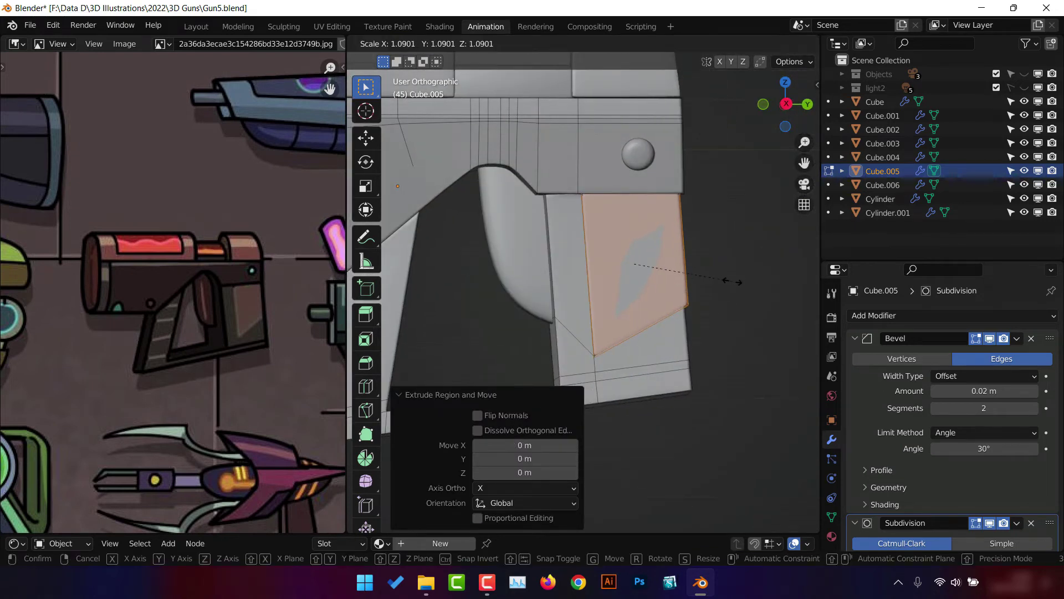
pyautogui.click(729, 283)
pyautogui.press('Tab')
pyautogui.moveTo(729, 283)
pyautogui.mouseDown(button='middle')
pyautogui.moveTo(538, 269)
pyautogui.moveTo(619, 286)
pyautogui.mouseUp(button='middle')
pyautogui.scroll(-4, 618, 286)
# Select the grip's top edge loop in vertex mode with see-through view.
pyautogui.press('KP_7')
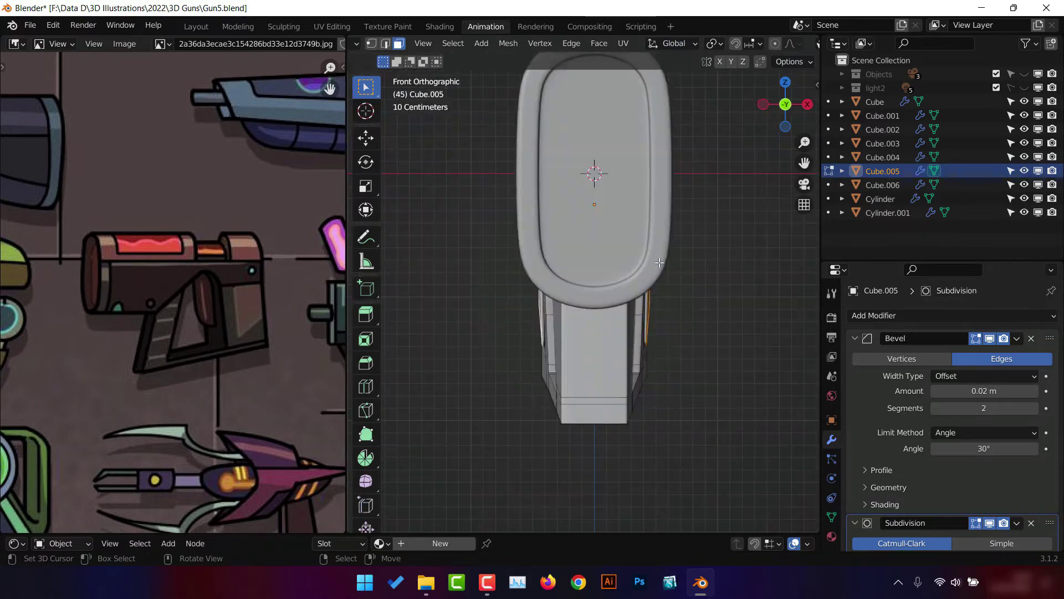
pyautogui.press('KP_3')
pyautogui.hotkey('alt', 'z')
pyautogui.press('1')
pyautogui.hotkey('alt', 'a')
pyautogui.scroll(1, 621, 289)
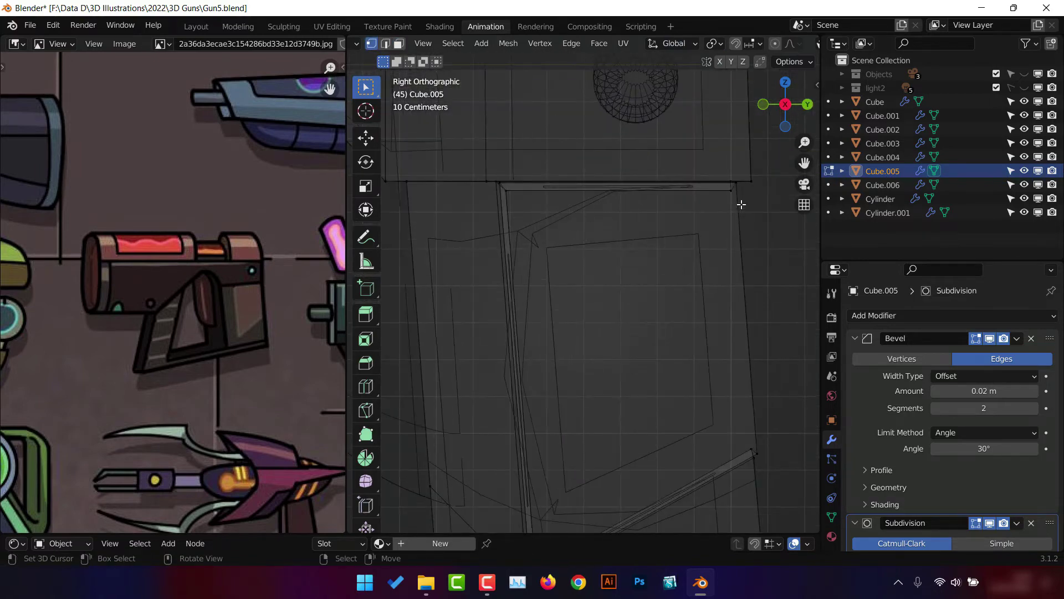
pyautogui.moveTo(531, 164); pyautogui.dragTo(531, 163)
pyautogui.moveTo(532, 163)
pyautogui.mouseDown(button='middle')
pyautogui.moveTo(748, 248)
pyautogui.moveTo(636, 224)
pyautogui.moveTo(613, 417)
pyautogui.mouseUp(button='middle')
pyautogui.hotkey('alt', 'z')
# Cut vertical and horizontal edge loops through the grip.
pyautogui.hotkey('ctrl', 'r')
pyautogui.click(613, 417)
pyautogui.click(535, 405)
pyautogui.moveTo(536, 406)
pyautogui.mouseDown(button='middle')
pyautogui.moveTo(642, 381)
pyautogui.moveTo(610, 285)
pyautogui.mouseUp(button='middle')
pyautogui.click(694, 380)
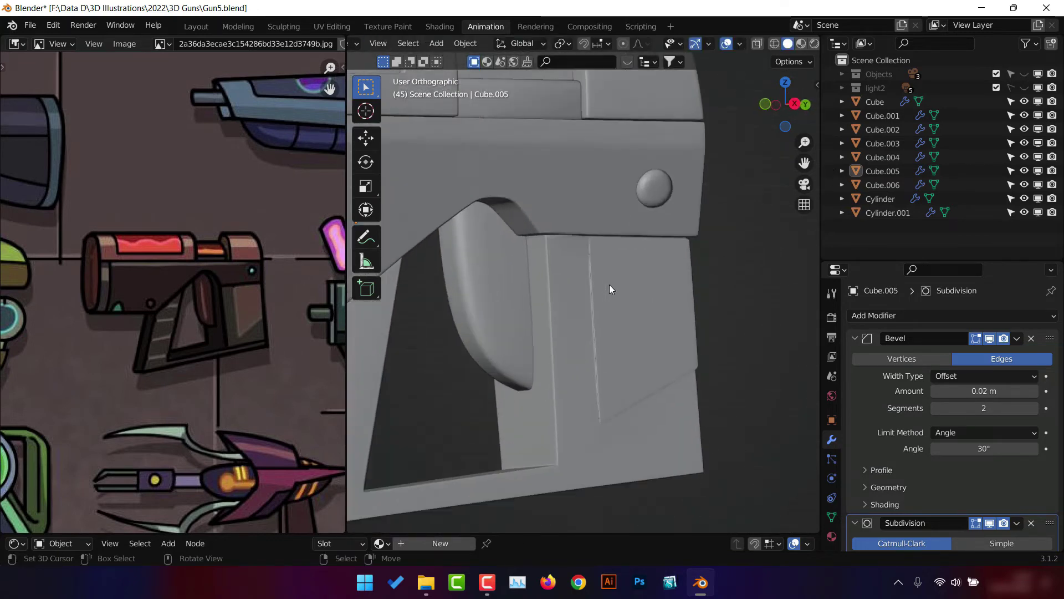
pyautogui.hotkey('ctrl', 'r')
pyautogui.click(604, 261)
pyautogui.click(604, 136)
pyautogui.moveTo(603, 136)
pyautogui.mouseDown(button='middle')
pyautogui.moveTo(673, 262)
pyautogui.moveTo(696, 382)
pyautogui.moveTo(713, 351)
pyautogui.moveTo(476, 340)
pyautogui.moveTo(598, 304)
pyautogui.mouseUp(button='middle')
pyautogui.press('Tab')
# Add another loop across the front grip and bevel the grip's edge loops.
pyautogui.click(493, 350)
pyautogui.hotkey('ctrl', 'r')
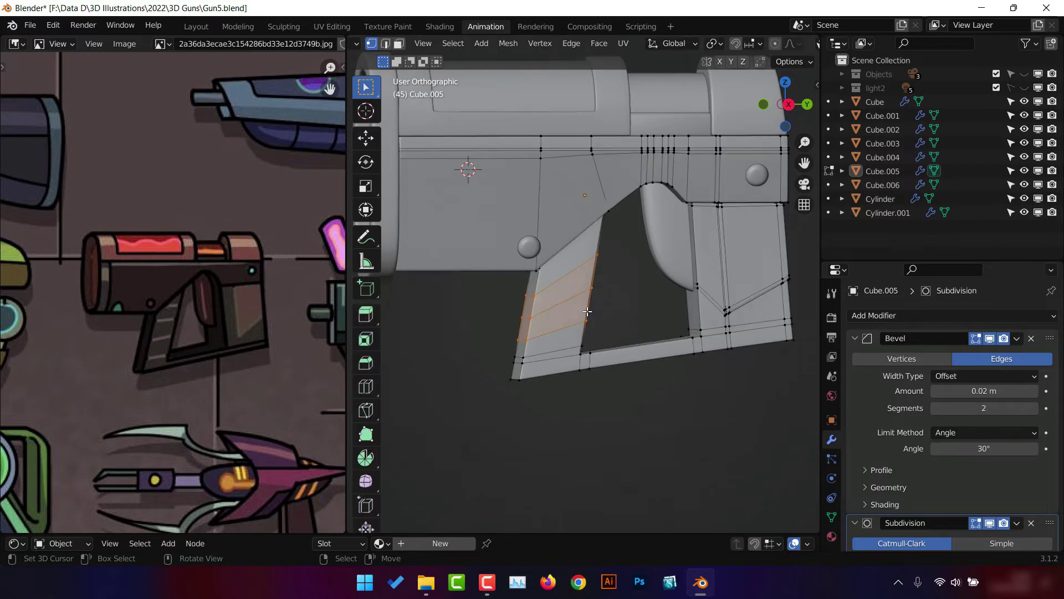
pyautogui.scroll(2, 587, 312)
pyautogui.rightClick(557, 341)
pyautogui.click(554, 282)
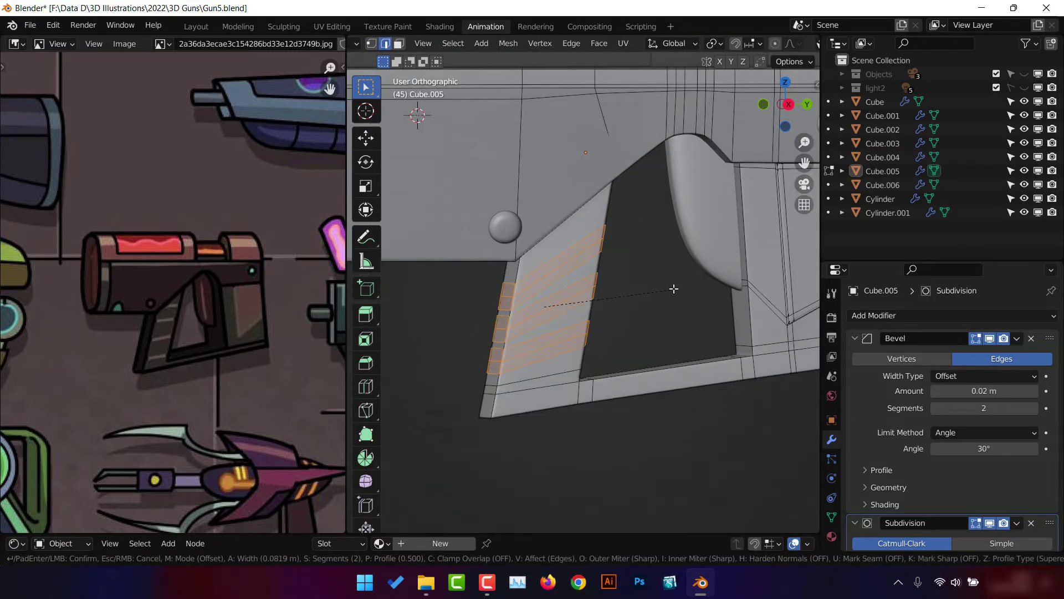
pyautogui.click(673, 289)
pyautogui.press('Tab')
pyautogui.scroll(-3, 637, 380)
pyautogui.moveTo(637, 381); pyautogui.dragTo(615, 352, button='middle')
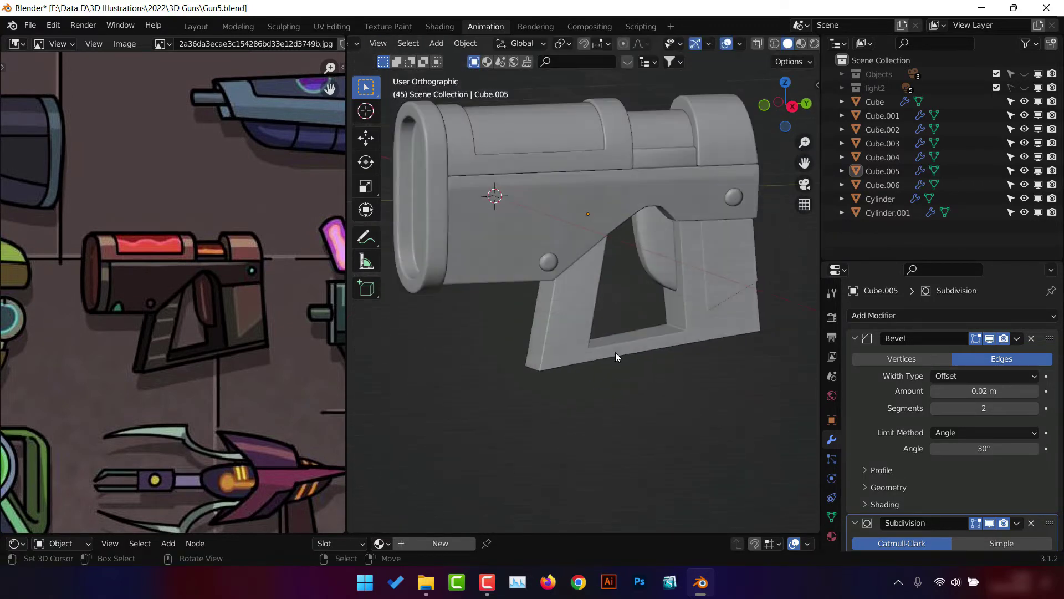
# Select the top panel piece and orbit around the whole gun.
pyautogui.click(866, 315)
pyautogui.click(760, 250)
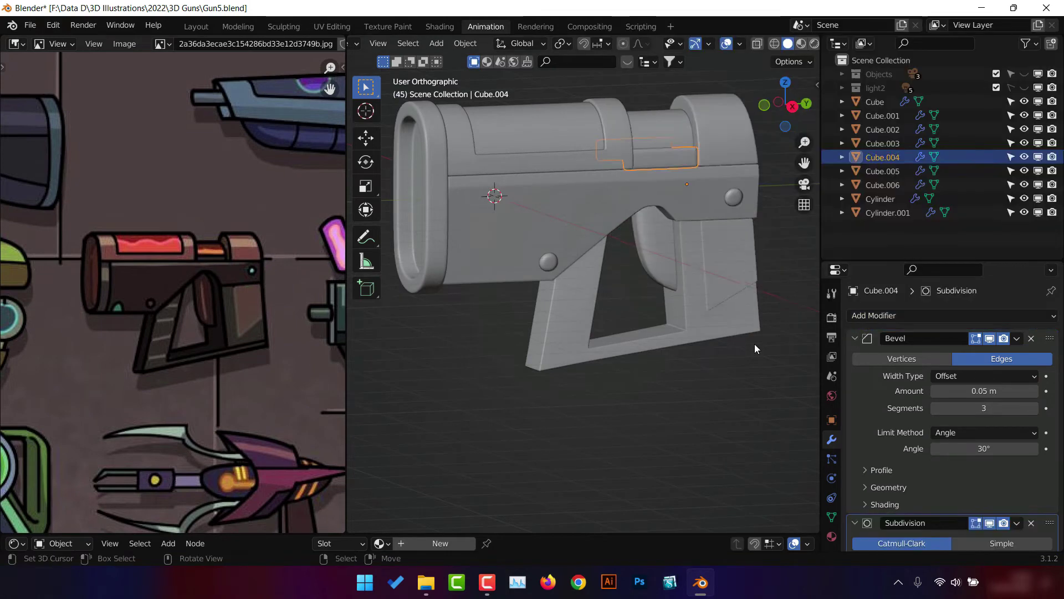
pyautogui.moveTo(754, 344)
pyautogui.mouseDown(button='middle')
pyautogui.moveTo(793, 291)
pyautogui.moveTo(664, 280)
pyautogui.moveTo(680, 175)
pyautogui.mouseUp(button='middle')
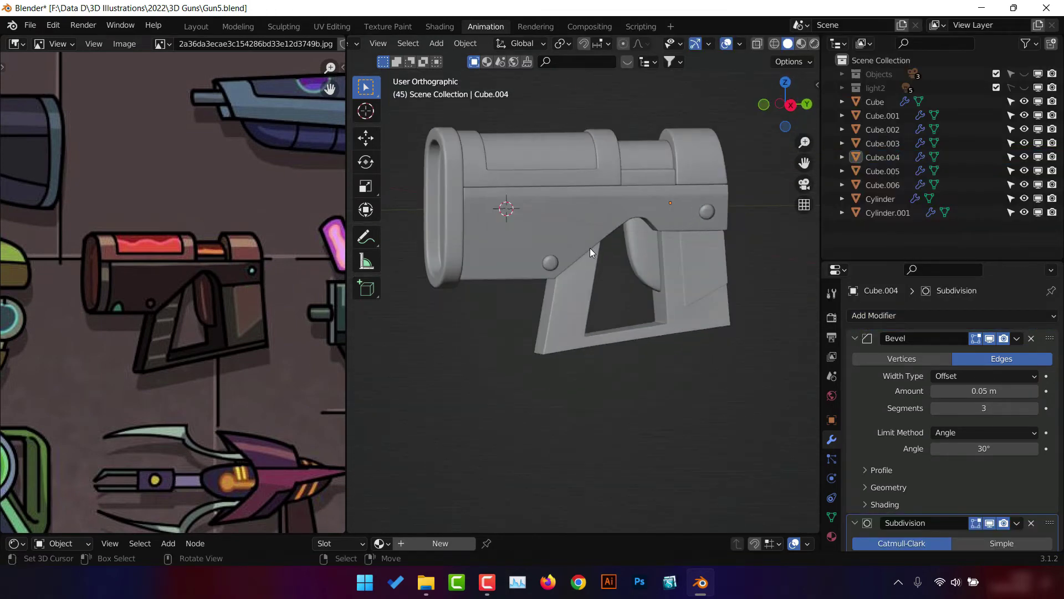
# Add loop cuts to the rear of the gun body and select a lower rear face.
pyautogui.click(473, 242)
pyautogui.press('Tab')
pyautogui.scroll(3, 474, 241)
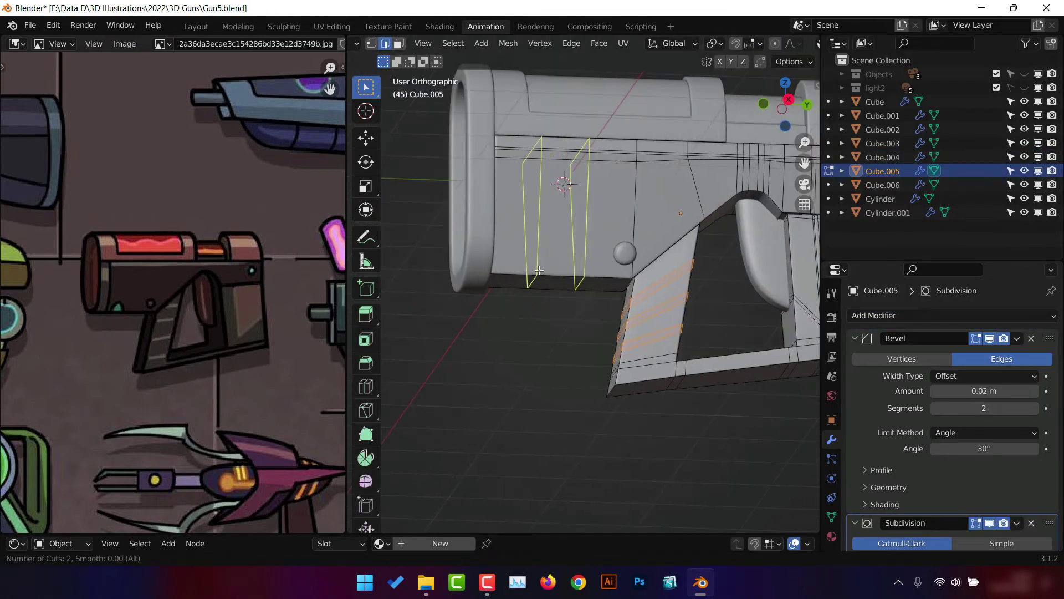
pyautogui.click(489, 271)
pyautogui.hotkey('ctrl', 'r')
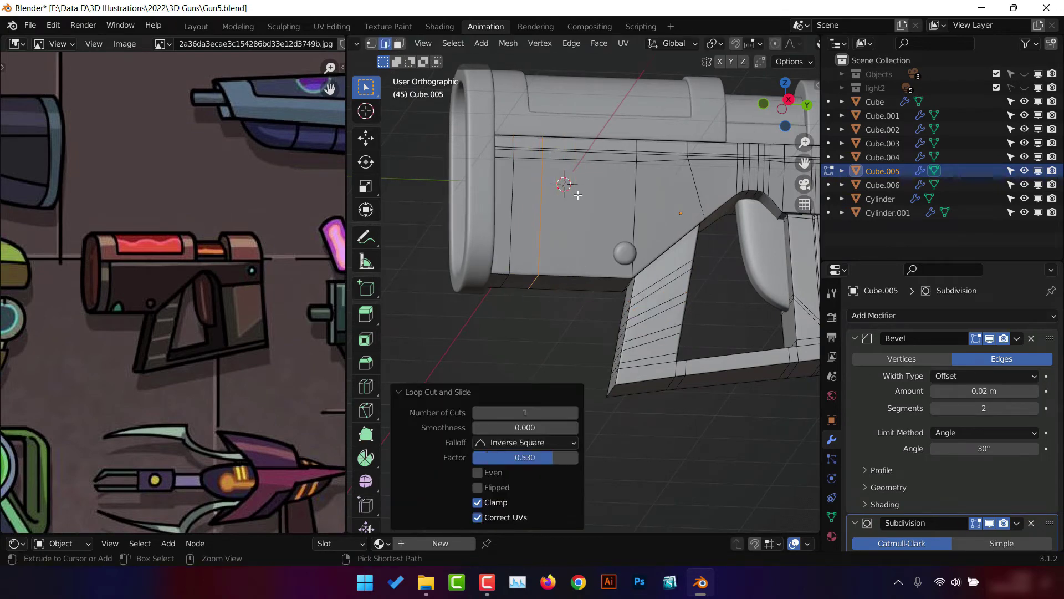
pyautogui.click(527, 250)
pyautogui.moveTo(582, 277); pyautogui.dragTo(638, 250, button='middle')
# Duplicate that face and separate it into its own object.
pyautogui.hotkey('shift', 'd')
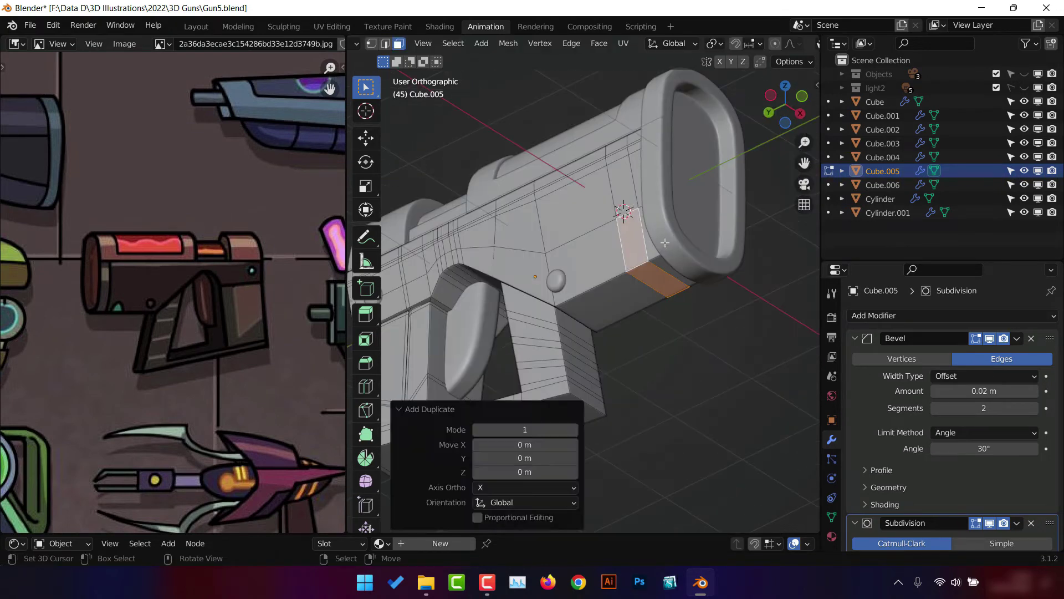
pyautogui.press('p')
pyautogui.press('Tab')
pyautogui.click(560, 217)
pyautogui.moveTo(560, 217)
pyautogui.mouseDown(button='middle')
pyautogui.moveTo(551, 238)
pyautogui.moveTo(624, 267)
pyautogui.mouseUp(button='middle')
# Loop-cut the new piece and delete its extra faces to leave a small tab.
pyautogui.press('Tab')
pyautogui.hotkey('ctrl', 'r')
pyautogui.click(546, 244)
pyautogui.click(623, 267)
pyautogui.hotkey('ctrl', 'i')
pyautogui.press('x')
pyautogui.click(545, 252)
pyautogui.moveTo(544, 252); pyautogui.dragTo(617, 253, button='middle')
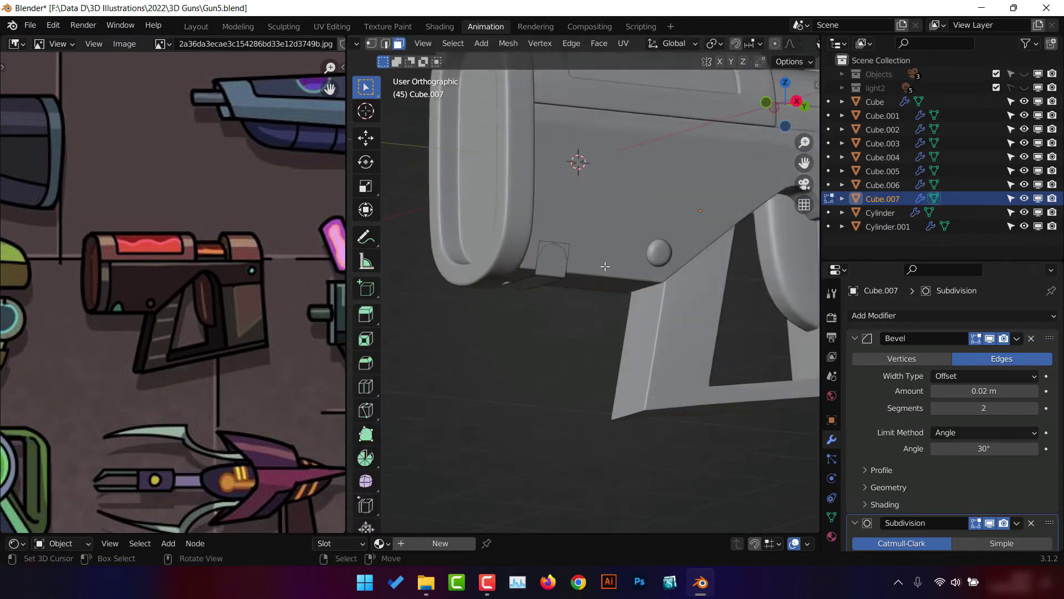
pyautogui.press('Tab')
# Give the tab a Solidify modifier with -0.11 m thickness.
pyautogui.scroll(2, 617, 257)
pyautogui.click(855, 338)
pyautogui.click(876, 315)
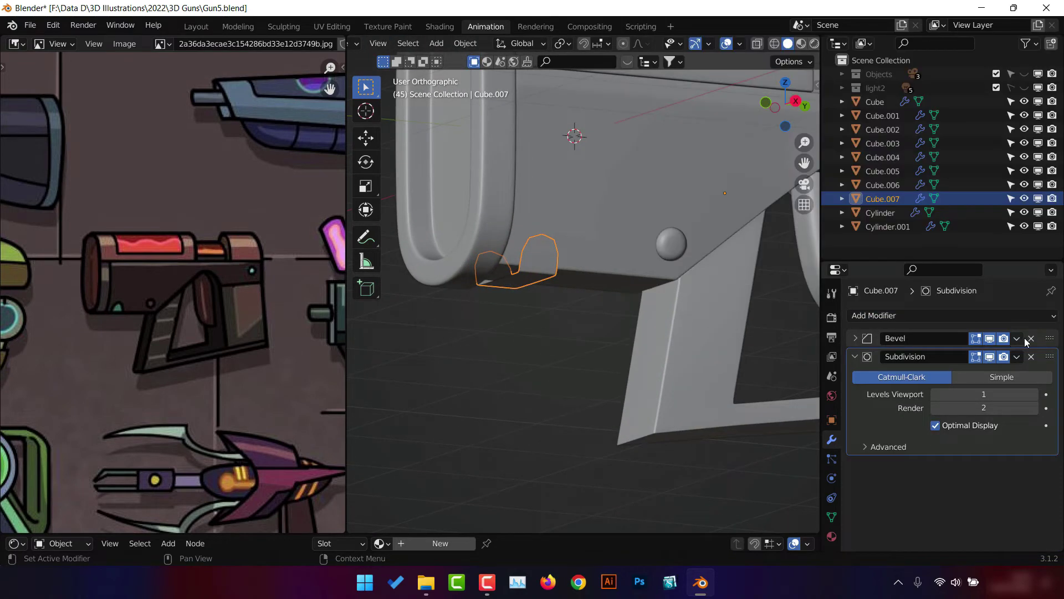
pyautogui.click(855, 338)
pyautogui.click(875, 314)
pyautogui.click(812, 224)
pyautogui.scroll(-5, 943, 388)
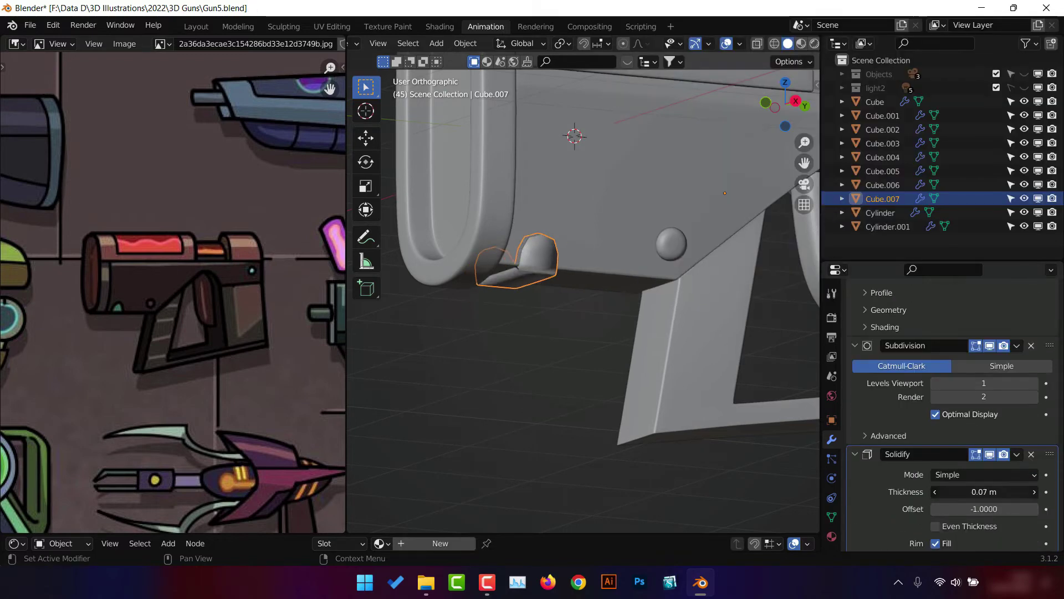
pyautogui.scroll(-1, 1022, 476)
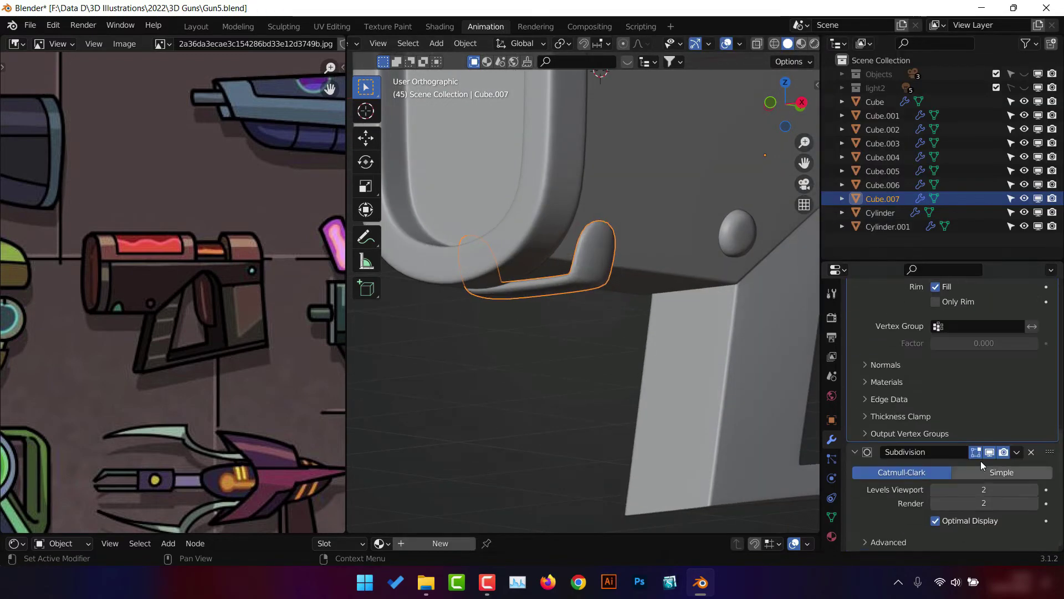
pyautogui.scroll(-2, 634, 328)
pyautogui.scroll(3, 959, 357)
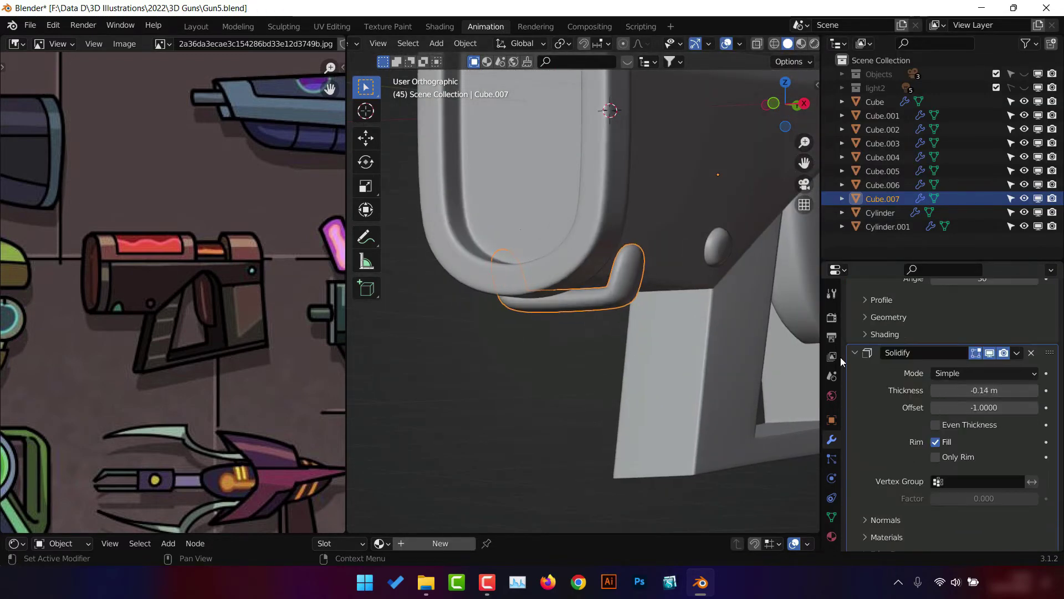
# Shrink the tab and nudge it slightly upward under the rear end cap.
pyautogui.click(684, 326)
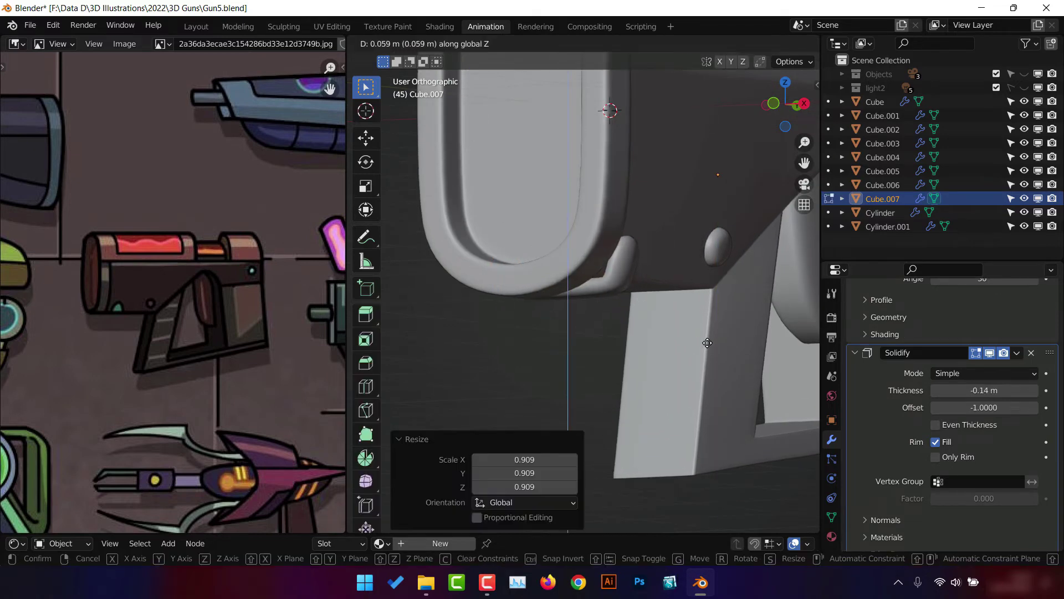
pyautogui.moveTo(684, 326)
pyautogui.mouseDown(button='middle')
pyautogui.moveTo(531, 380)
pyautogui.moveTo(542, 313)
pyautogui.mouseUp(button='middle')
pyautogui.press('g')
pyautogui.press('z')
pyautogui.press('Return')
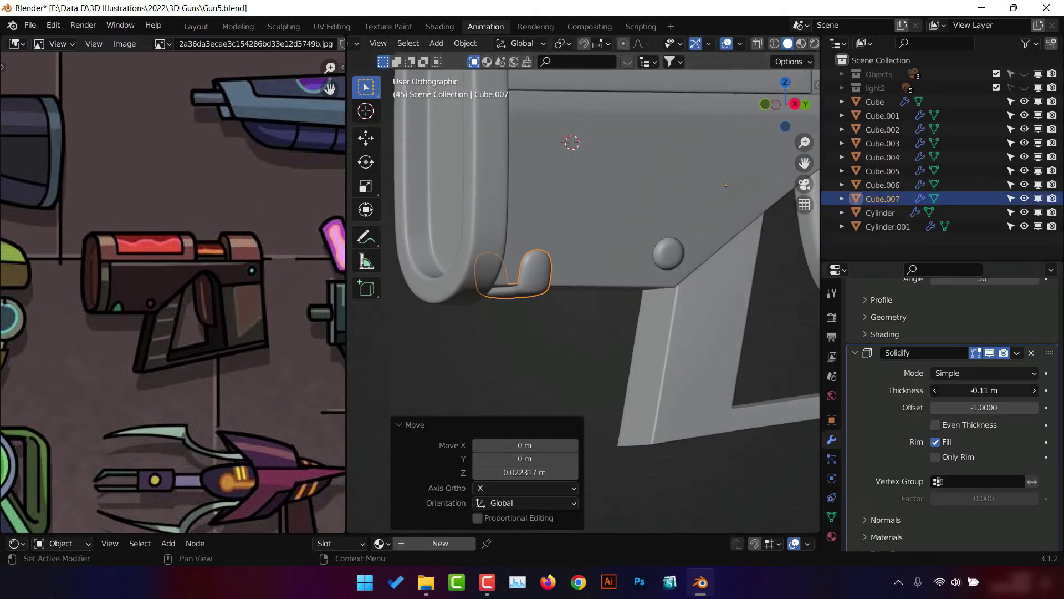
pyautogui.scroll(-5, 553, 348)
pyautogui.click(553, 348)
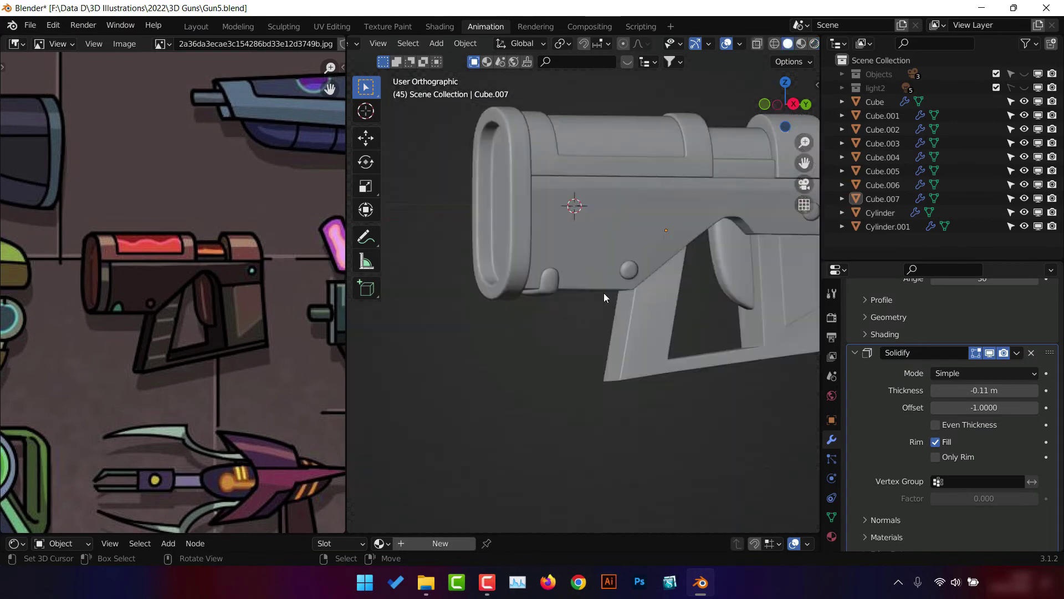
pyautogui.scroll(-2, 588, 302)
pyautogui.scroll(4, 574, 308)
# Add a loop cut across the hook piece in wireframe view.
pyautogui.click(557, 299)
pyautogui.press('Tab')
pyautogui.hotkey('shift', 'z')
pyautogui.press('z')
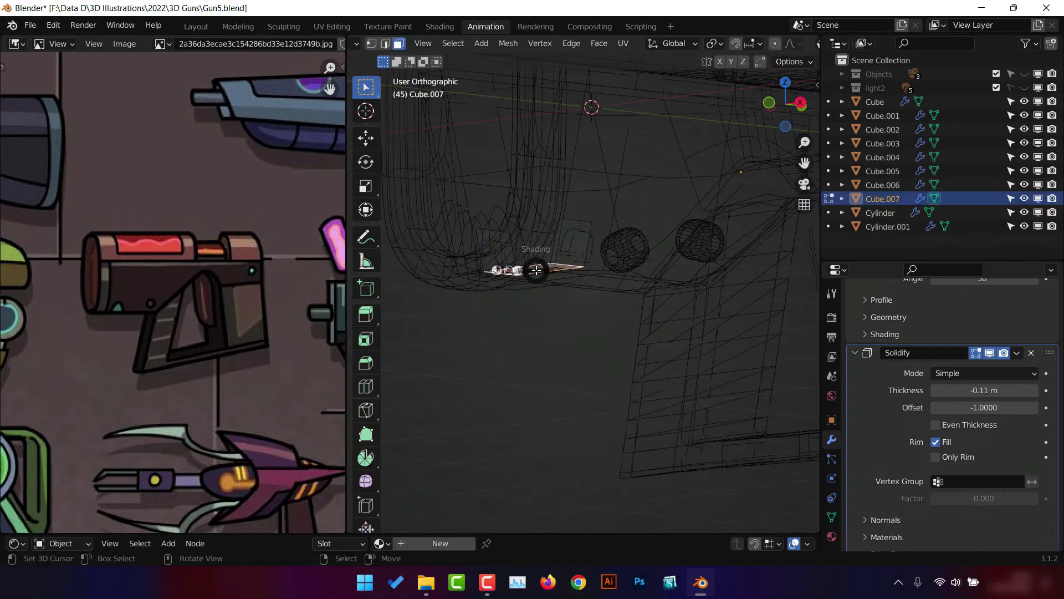
pyautogui.hotkey('ctrl', 'r')
pyautogui.moveTo(536, 270)
pyautogui.mouseDown(button='middle')
pyautogui.moveTo(576, 272)
pyautogui.moveTo(557, 273)
pyautogui.moveTo(584, 344)
pyautogui.moveTo(597, 339)
pyautogui.mouseUp(button='middle')
pyautogui.click(588, 273)
# Scale the new loop along X and raise it to curve the hook.
pyautogui.press('s')
pyautogui.press('x')
pyautogui.press('z')
pyautogui.click(604, 274)
pyautogui.press('g')
pyautogui.press('z')
pyautogui.click(628, 253)
pyautogui.press('Tab')
pyautogui.scroll(-3, 557, 273)
# Duplicate the top panel and scale the copy along Y.
pyautogui.click(625, 165)
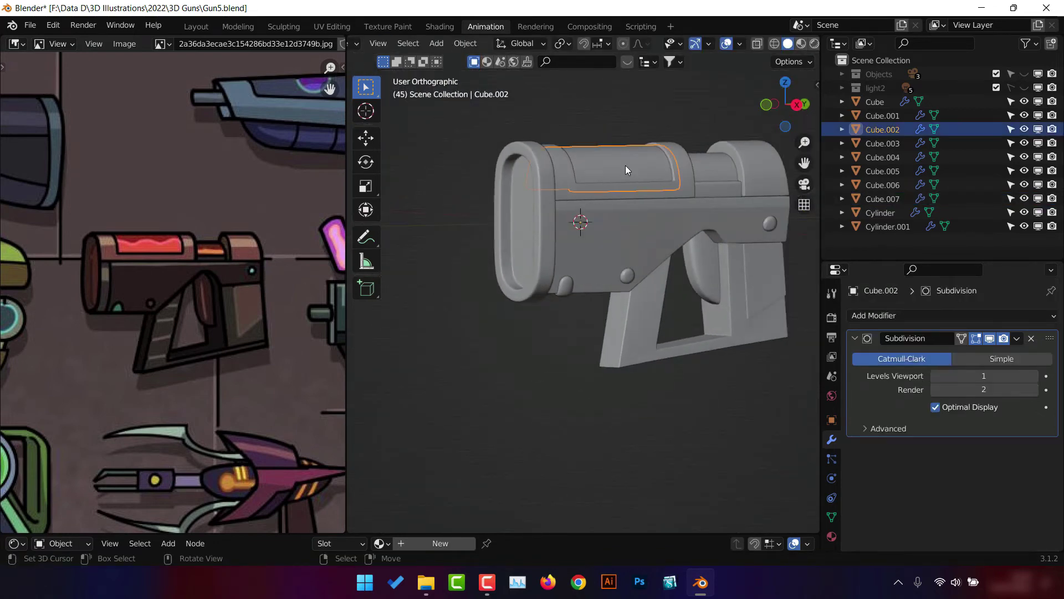
pyautogui.moveTo(625, 165); pyautogui.dragTo(641, 193, button='middle')
pyautogui.hotkey('shift', 'z')
pyautogui.hotkey('shift', 'd')
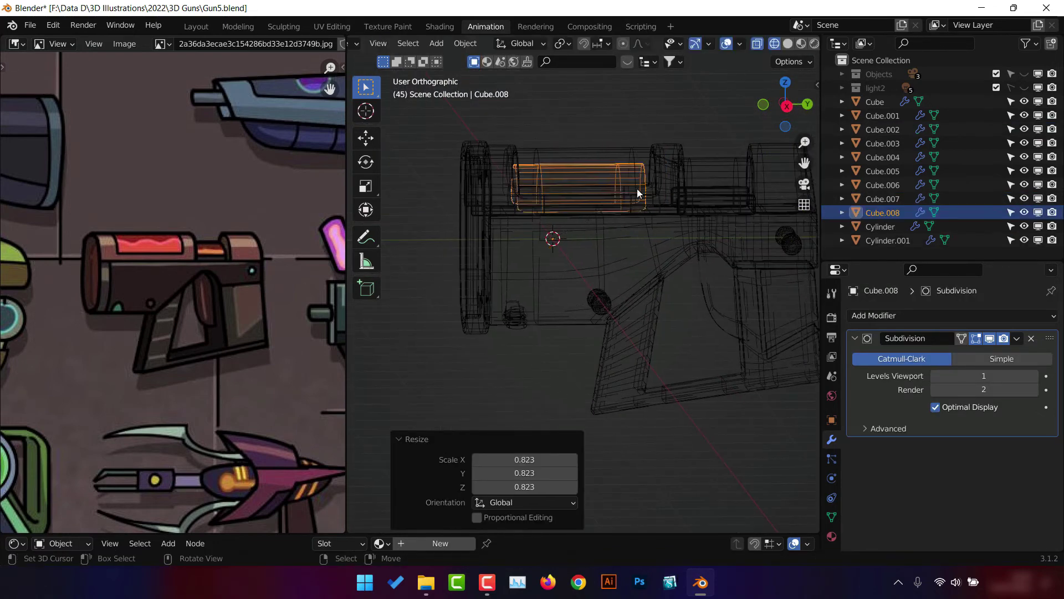
pyautogui.press('Tab')
pyautogui.press('KP_3')
pyautogui.press('s')
pyautogui.press('y')
pyautogui.click(717, 175)
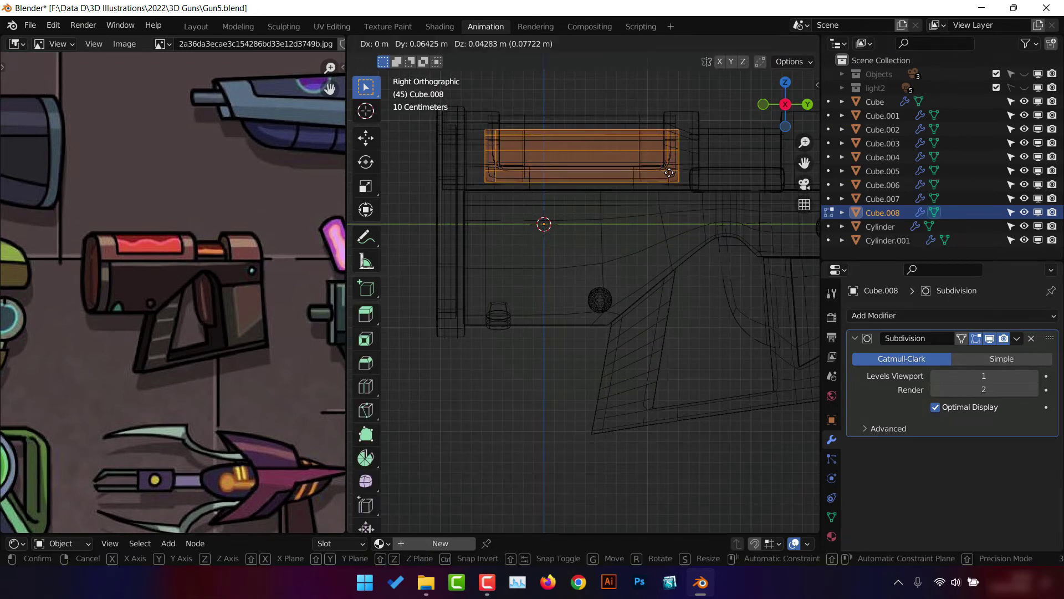
# Add evenly centred loop cuts across the duplicate panel.
pyautogui.hotkey('ctrl', 'r')
pyautogui.scroll(3, 539, 101)
pyautogui.click(539, 101)
pyautogui.rightClick(539, 100)
pyautogui.hotkey('ctrl', 'z')
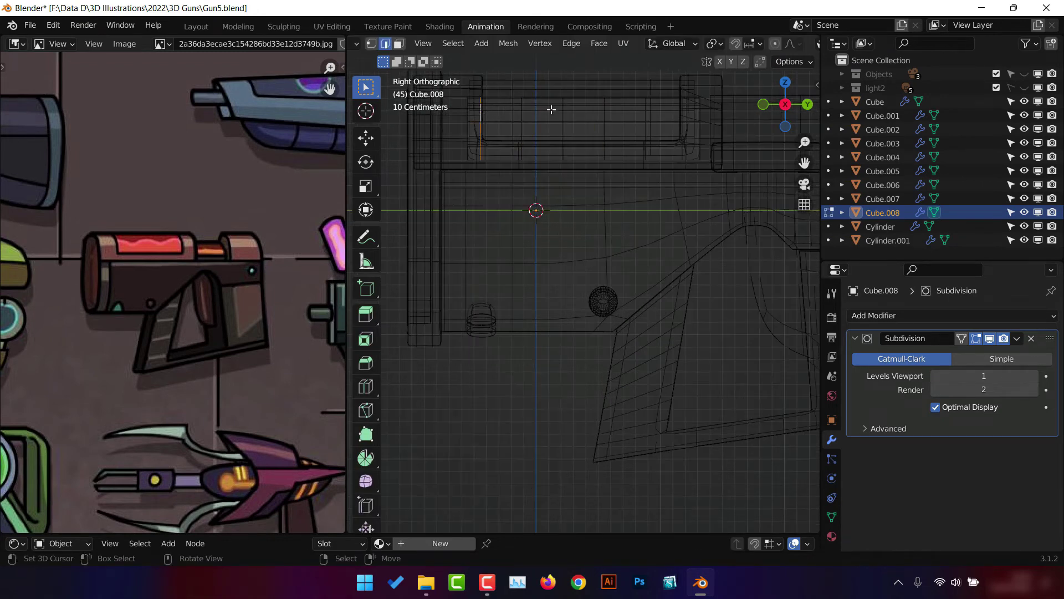
pyautogui.hotkey('ctrl', 'r')
pyautogui.click(590, 113)
pyautogui.rightClick(587, 110)
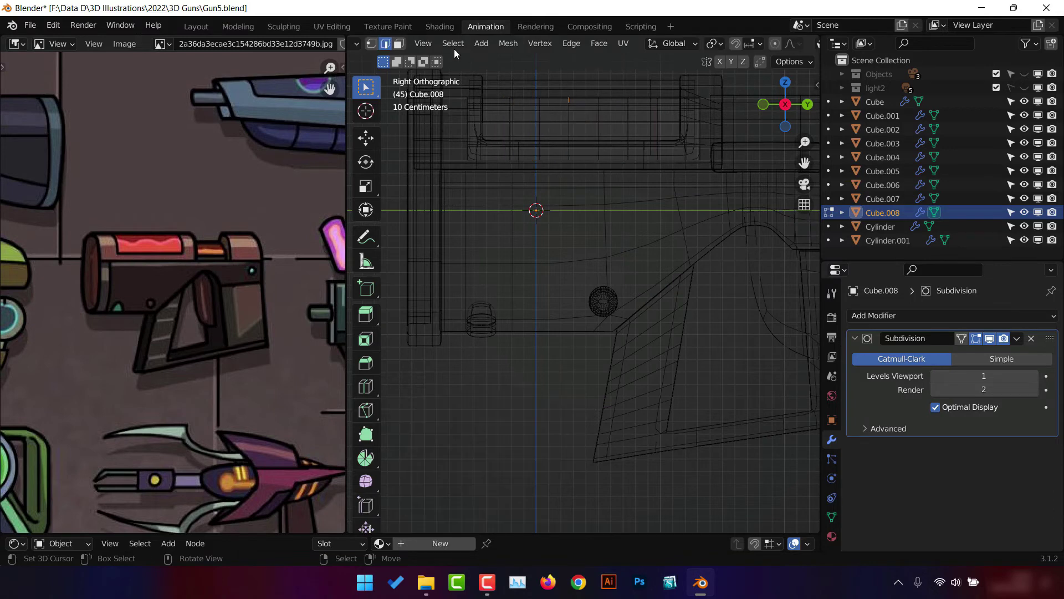
# Pull the edges vertically with proportional editing into a zigzag top edge.
pyautogui.press('g')
pyautogui.press('z')
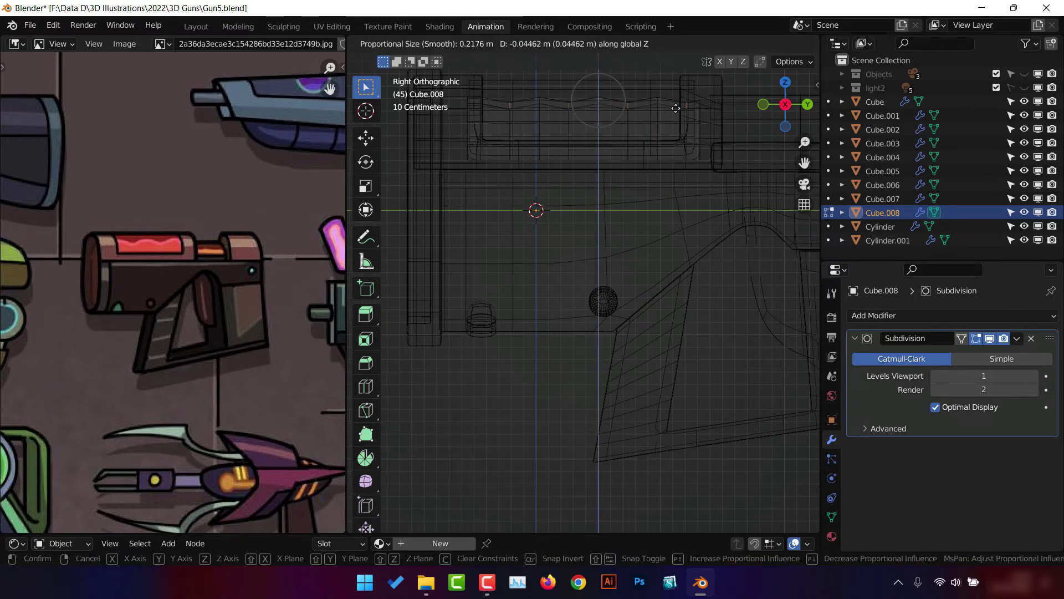
pyautogui.click(677, 135)
pyautogui.moveTo(606, 87); pyautogui.dragTo(593, 115)
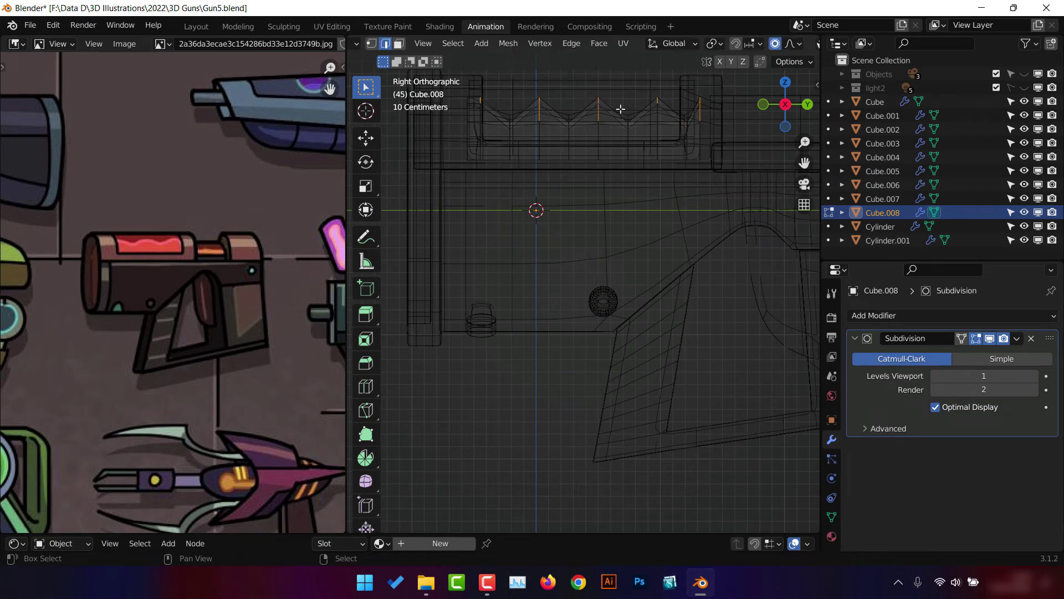
pyautogui.press('Tab')
pyautogui.hotkey('shift', 'z')
pyautogui.moveTo(656, 111)
pyautogui.mouseDown(button='middle')
pyautogui.moveTo(627, 254)
pyautogui.moveTo(654, 260)
pyautogui.moveTo(645, 344)
pyautogui.mouseUp(button='middle')
pyautogui.hotkey('shift', 'z')
pyautogui.hotkey('shift', 'z')
# Inset and extrude the groove faces on the gun body to recess the grip grooves.
pyautogui.click(602, 321)
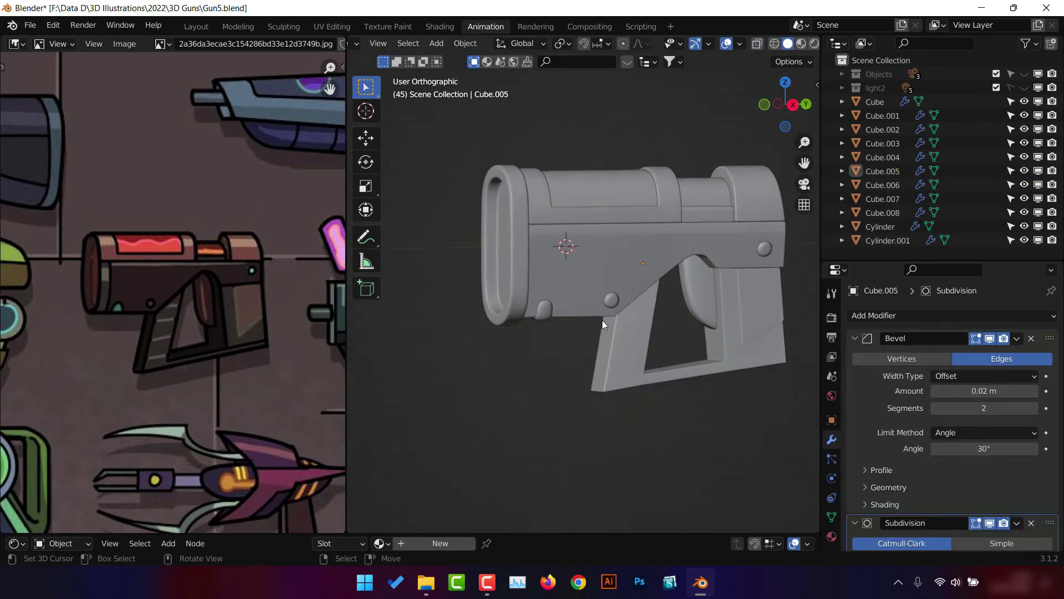
pyautogui.moveTo(775, 302)
pyautogui.mouseDown(button='middle')
pyautogui.moveTo(689, 230)
pyautogui.moveTo(412, 255)
pyautogui.moveTo(717, 271)
pyautogui.mouseUp(button='middle')
pyautogui.click(689, 231)
pyautogui.press('Tab')
pyautogui.press('Tab')
pyautogui.scroll(-4, 665, 266)
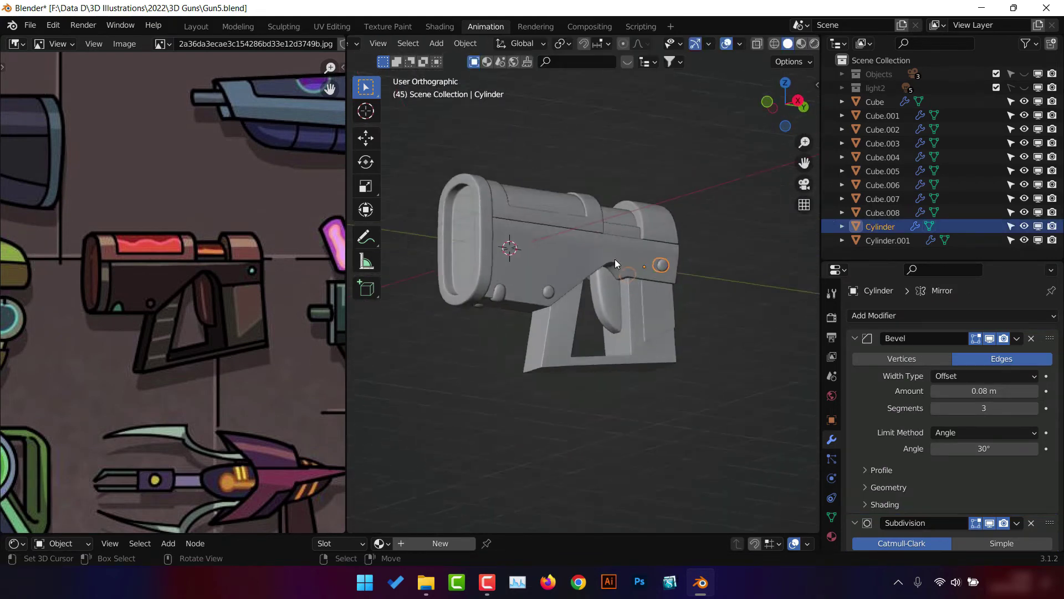
pyautogui.click(564, 333)
pyautogui.press('Tab')
pyautogui.scroll(4, 513, 318)
pyautogui.scroll(1, 512, 385)
pyautogui.press('i')
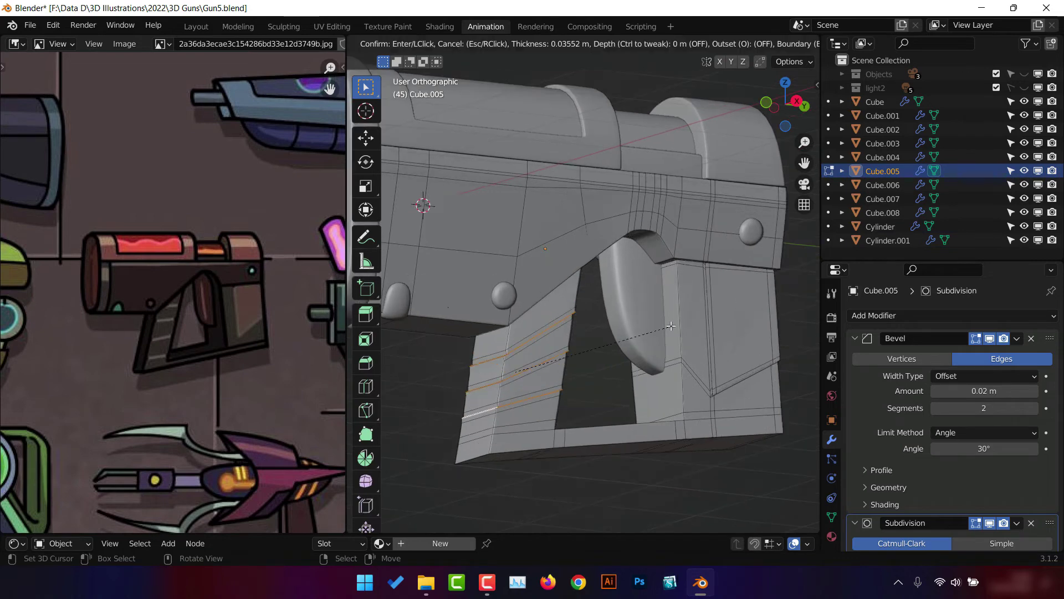
pyautogui.press('e')
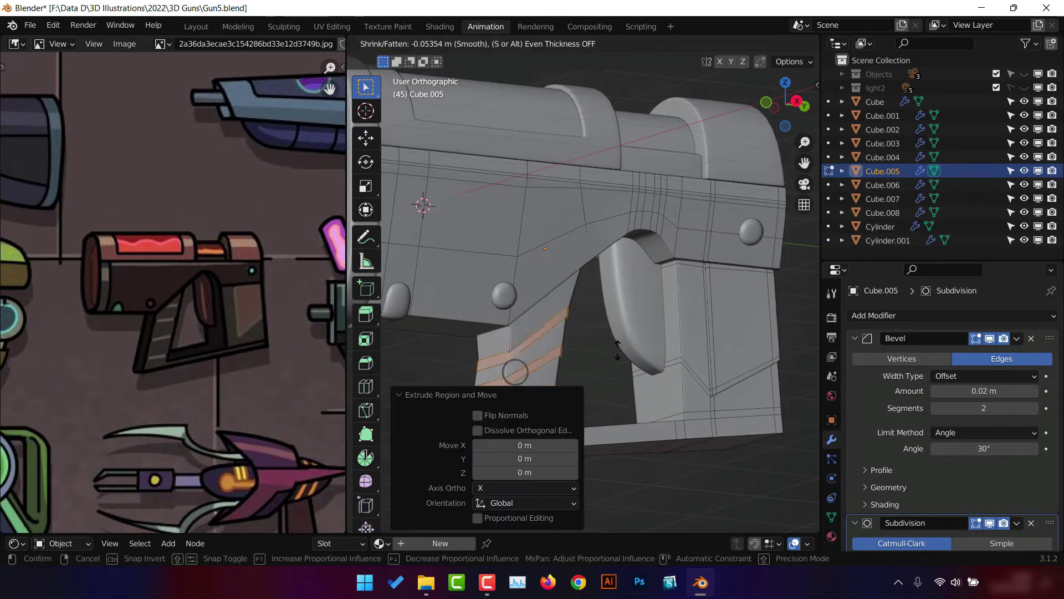
pyautogui.hotkey('ctrl', 'z')
pyautogui.moveTo(622, 341)
pyautogui.mouseDown(button='middle')
pyautogui.moveTo(614, 350)
pyautogui.moveTo(624, 413)
pyautogui.mouseUp(button='middle')
pyautogui.press('Tab')
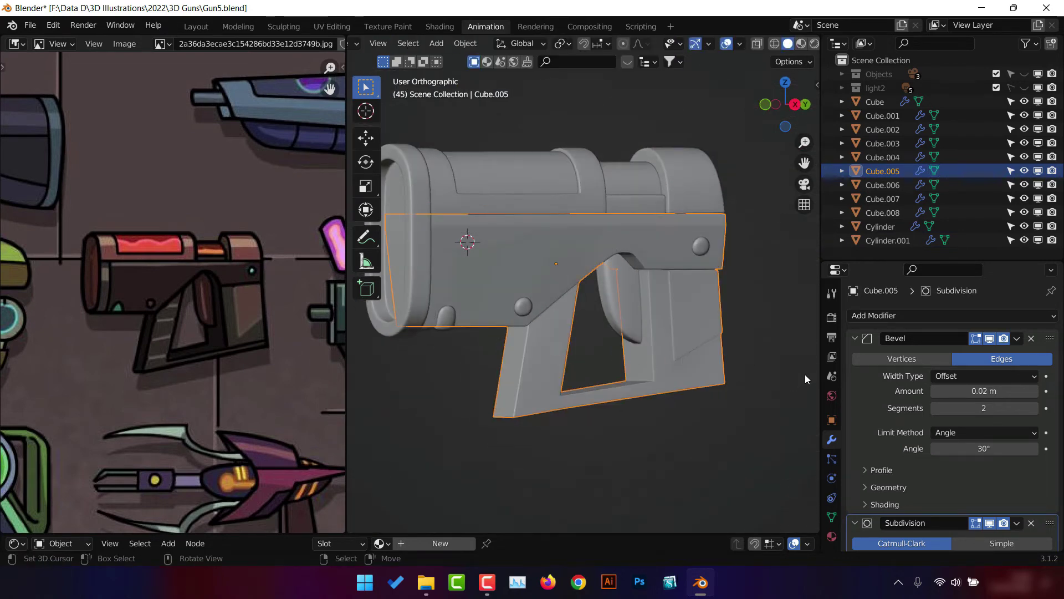
# Switch to material preview and give the gun body the Black material.
pyautogui.click(831, 536)
pyautogui.click(801, 43)
pyautogui.click(857, 373)
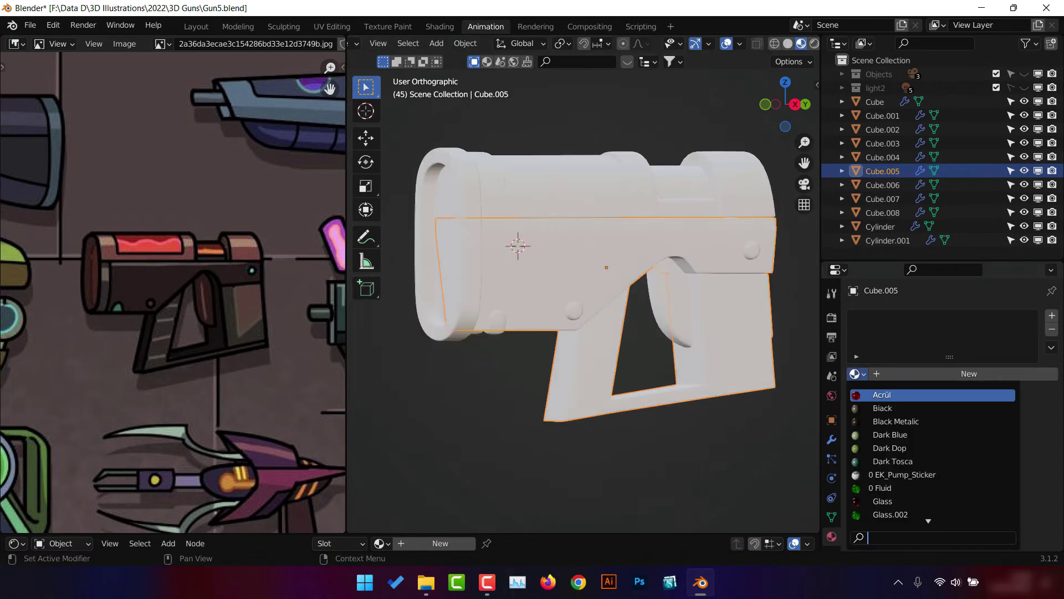
pyautogui.click(898, 394)
# Give the upper body piece the Dark Blue material, undoing a wrong pick.
pyautogui.click(715, 319)
pyautogui.scroll(-2, 731, 321)
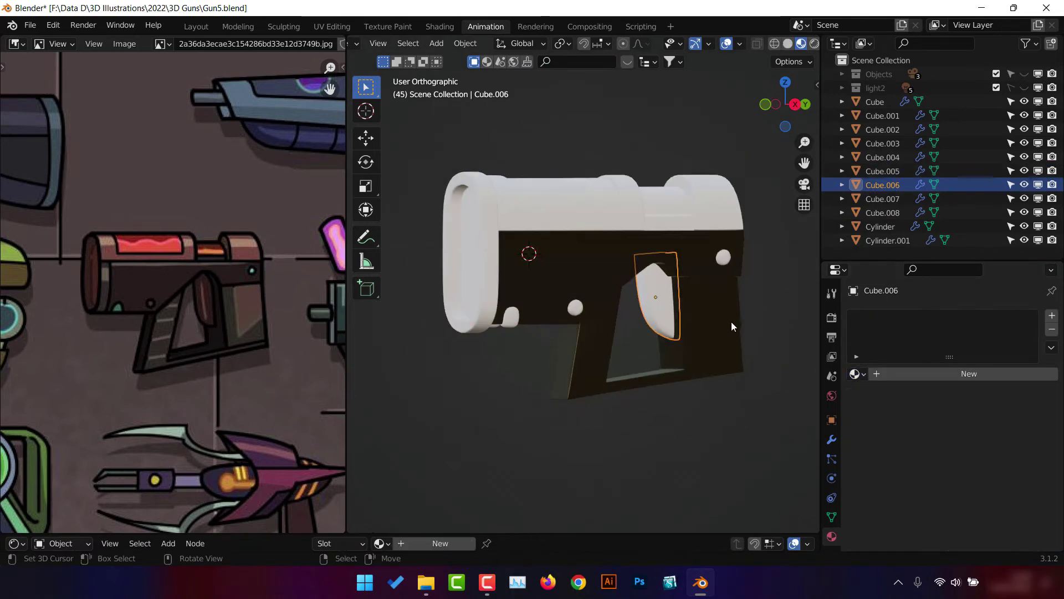
pyautogui.click(612, 236)
pyautogui.click(857, 374)
pyautogui.click(885, 409)
pyautogui.hotkey('ctrl', 'z')
pyautogui.click(856, 374)
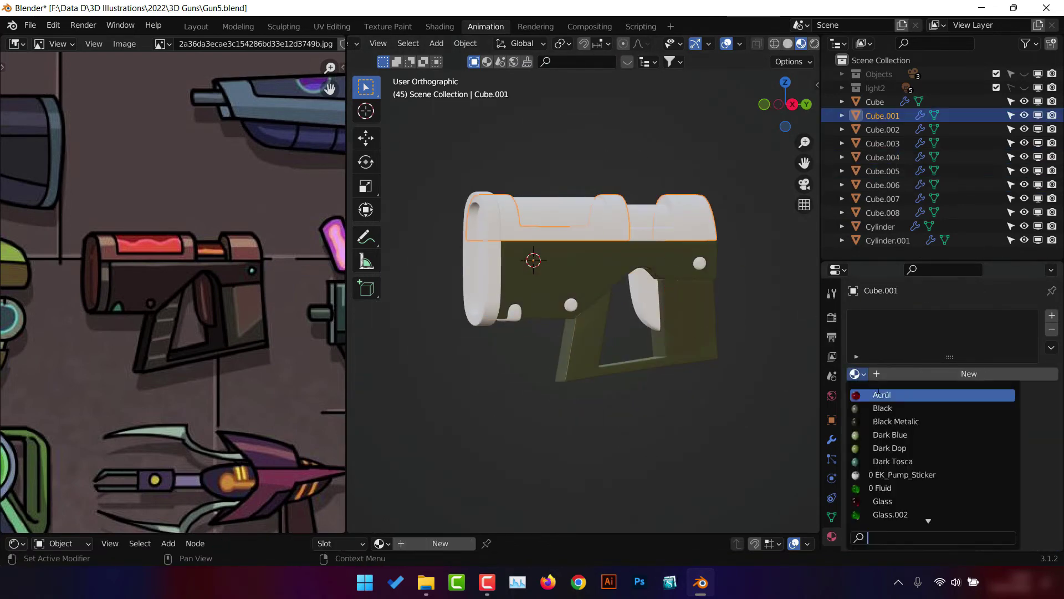
pyautogui.click(889, 435)
# Give the stock Dark Blue and the Cylinder the glowing Screen material.
pyautogui.click(481, 260)
pyautogui.click(856, 374)
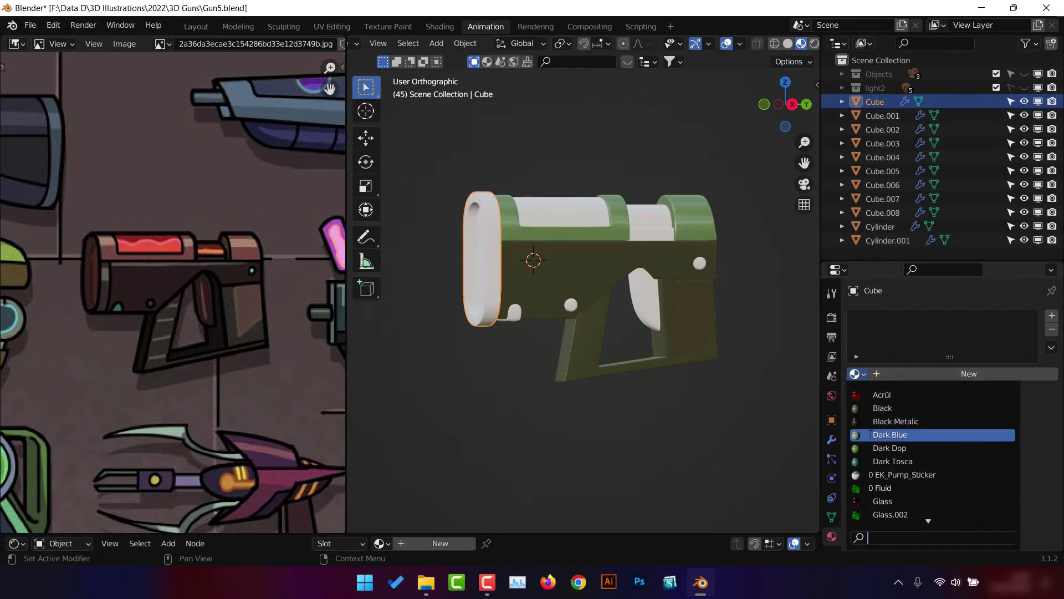
pyautogui.click(871, 435)
pyautogui.click(699, 261)
pyautogui.click(856, 373)
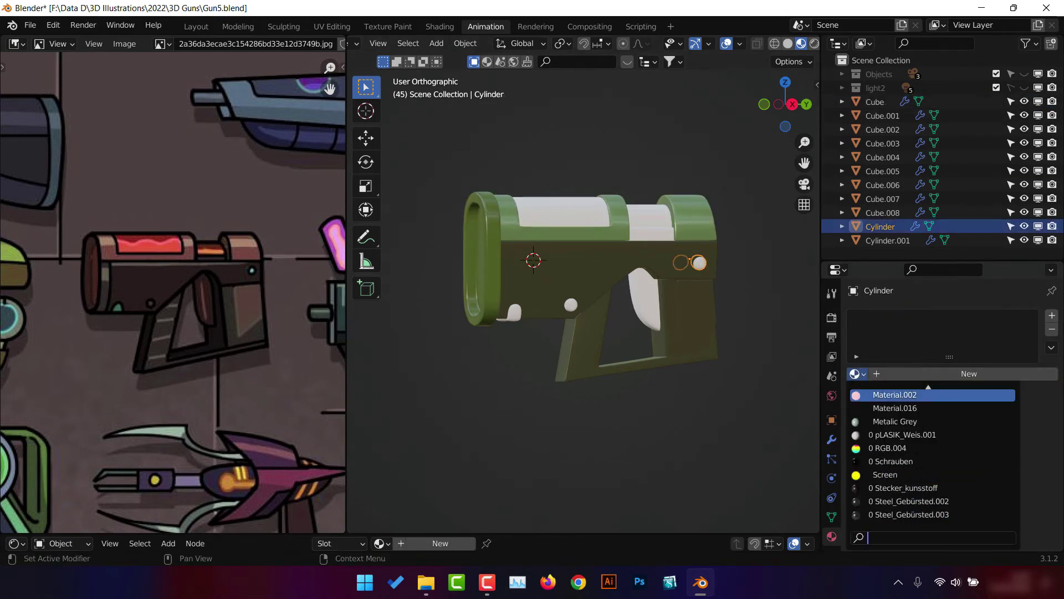
pyautogui.scroll(-1, 895, 515)
pyautogui.click(895, 515)
# Apply the glowing Screen material to Cube.007 and check its colour.
pyautogui.click(514, 312)
pyautogui.moveTo(518, 307); pyautogui.dragTo(534, 291, button='middle')
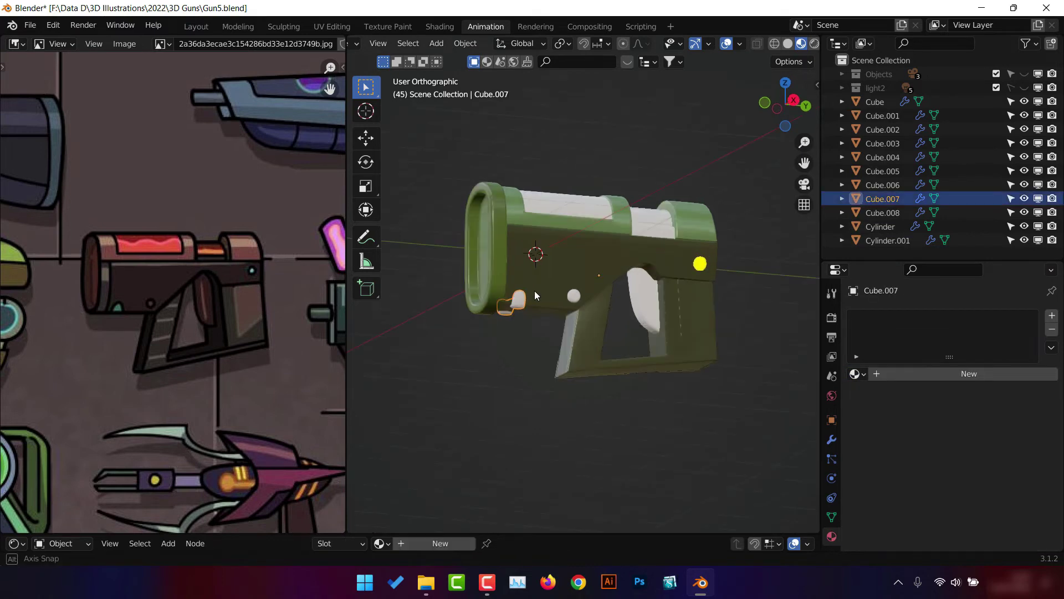
pyautogui.click(856, 374)
pyautogui.click(895, 496)
pyautogui.click(1008, 459)
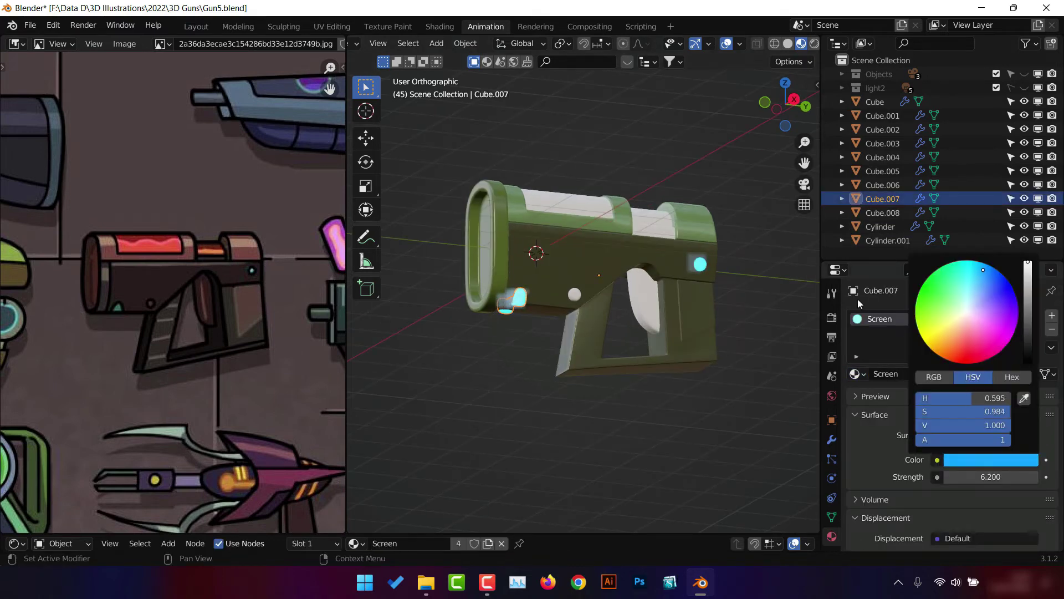
pyautogui.click(574, 303)
# Apply the Acrül material to the top piece Cube.002.
pyautogui.click(856, 373)
pyautogui.click(870, 435)
pyautogui.click(593, 212)
pyautogui.click(857, 373)
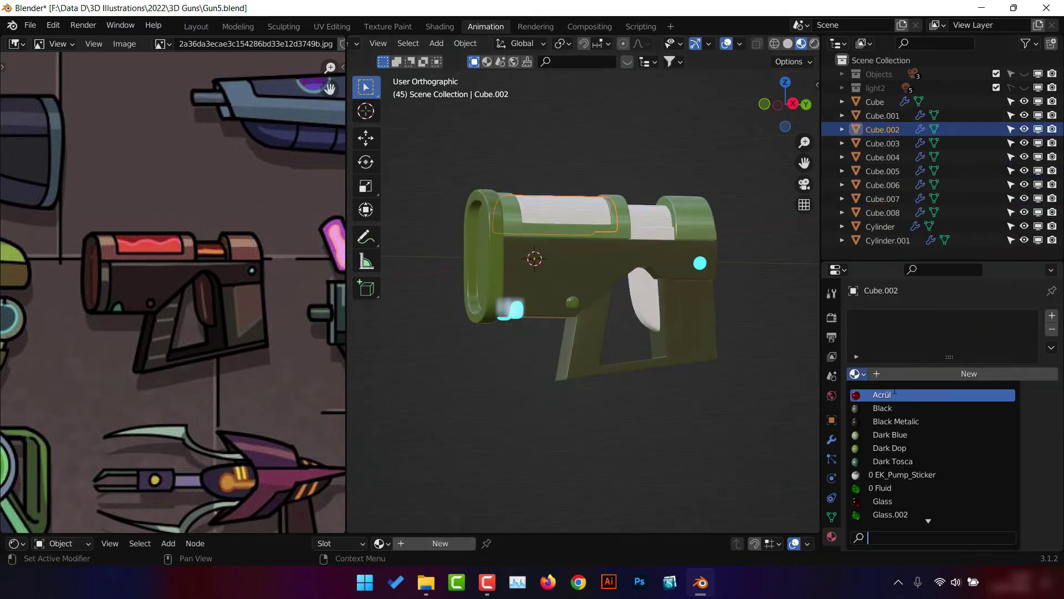
pyautogui.click(887, 395)
# Give the barrel Cube.003 a gold material and Cube.004 the Black material.
pyautogui.click(649, 221)
pyautogui.click(856, 374)
pyautogui.click(881, 434)
pyautogui.click(882, 157)
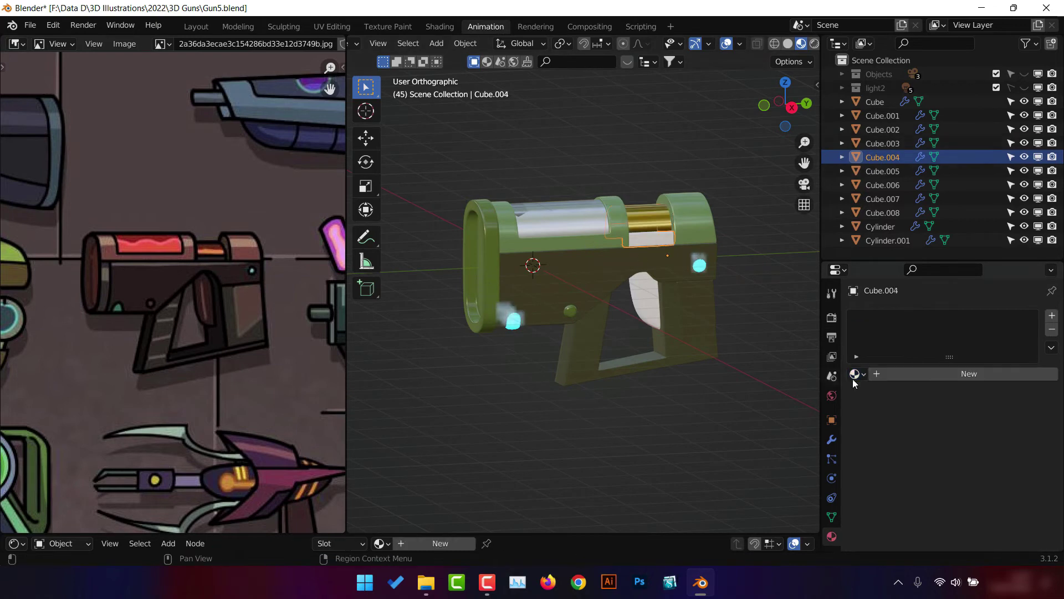
pyautogui.click(857, 374)
pyautogui.click(882, 408)
# In Edit Mode on Cube.005, circle-select the grip faces from the right view in X-ray.
pyautogui.click(696, 314)
pyautogui.press('Tab')
pyautogui.scroll(1, 697, 315)
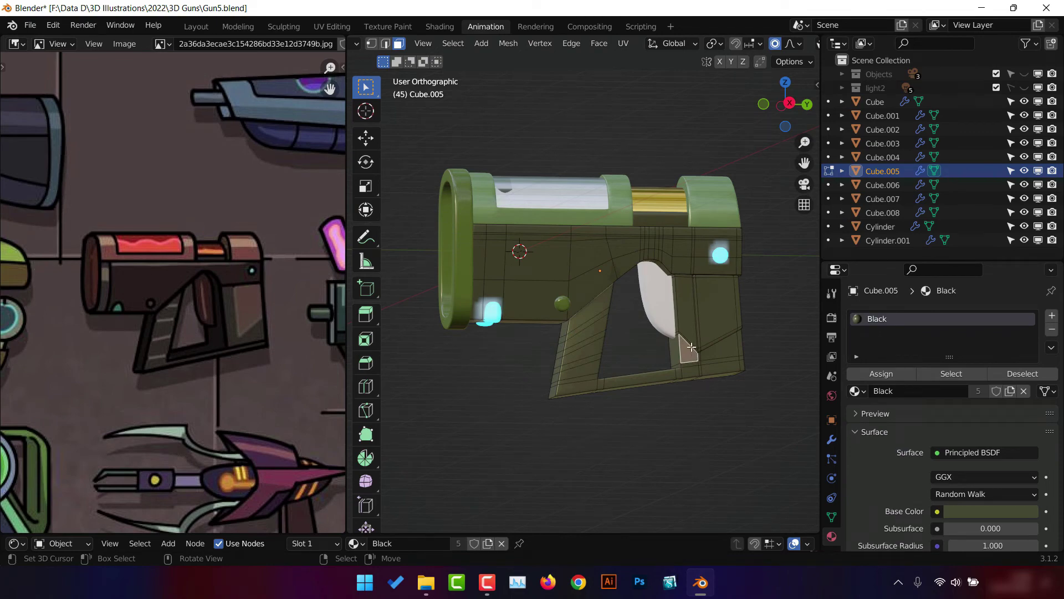
pyautogui.press('KP_3')
pyautogui.hotkey('alt', 'z')
pyautogui.press('c')
pyautogui.moveTo(677, 357); pyautogui.dragTo(677, 345)
# Turn off X-ray and add a new Dark Dop material slot to the body.
pyautogui.press('Escape')
pyautogui.scroll(5, 674, 341)
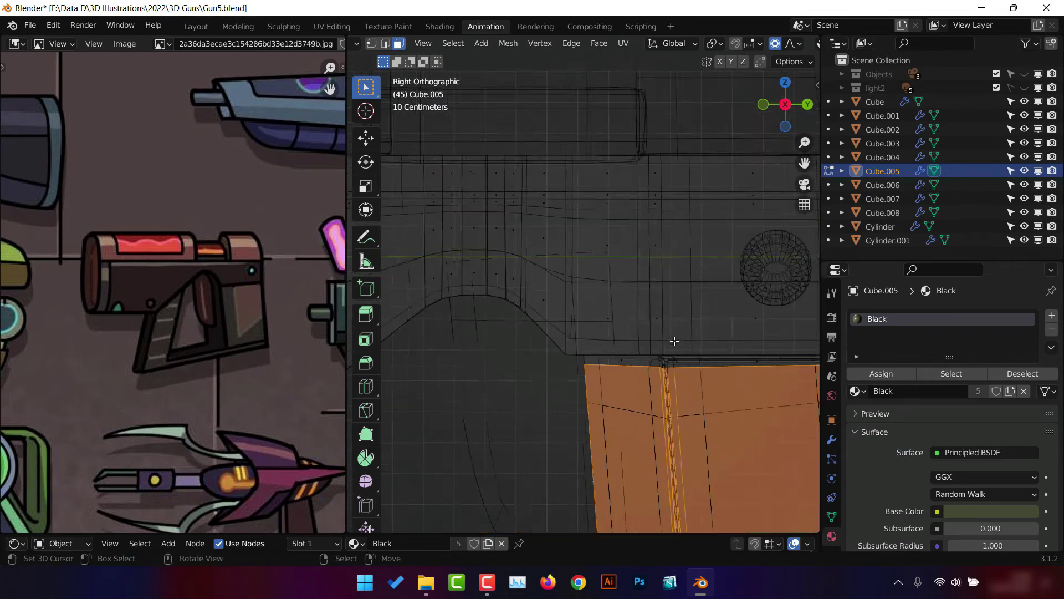
pyautogui.keyDown('shift'); pyautogui.moveTo(675, 340); pyautogui.dragTo(552, 310, button='middle'); pyautogui.keyUp('shift')
pyautogui.moveTo(586, 357)
pyautogui.mouseDown(button='middle')
pyautogui.moveTo(553, 302)
pyautogui.moveTo(445, 221)
pyautogui.mouseUp(button='middle')
pyautogui.press('Escape')
pyautogui.hotkey('alt', 'z')
pyautogui.scroll(-3, 488, 250)
pyautogui.click(1051, 315)
pyautogui.click(856, 413)
pyautogui.click(890, 325)
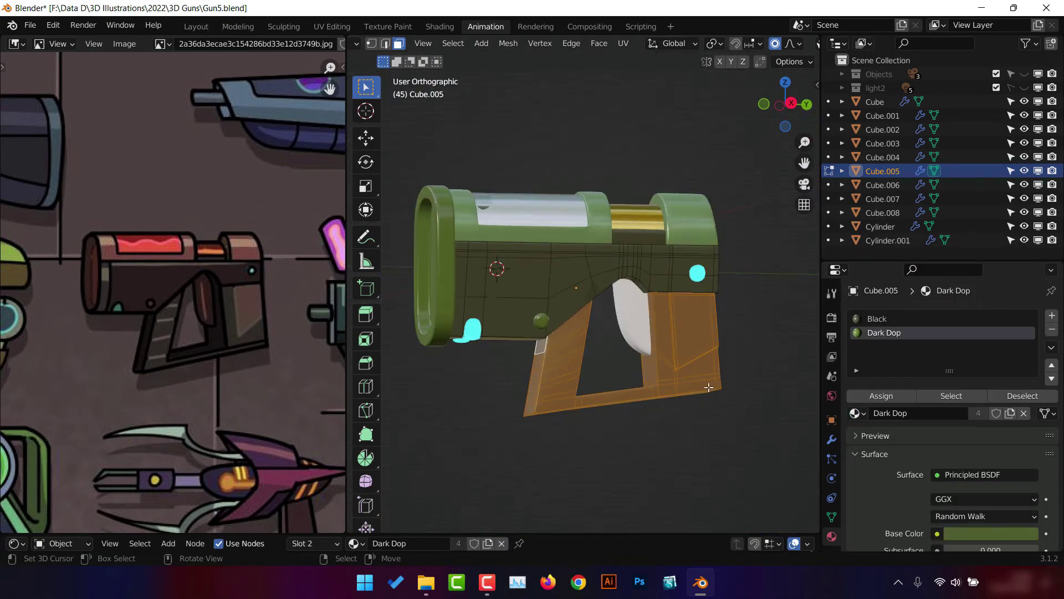
pyautogui.press('Tab')
pyautogui.press('Tab')
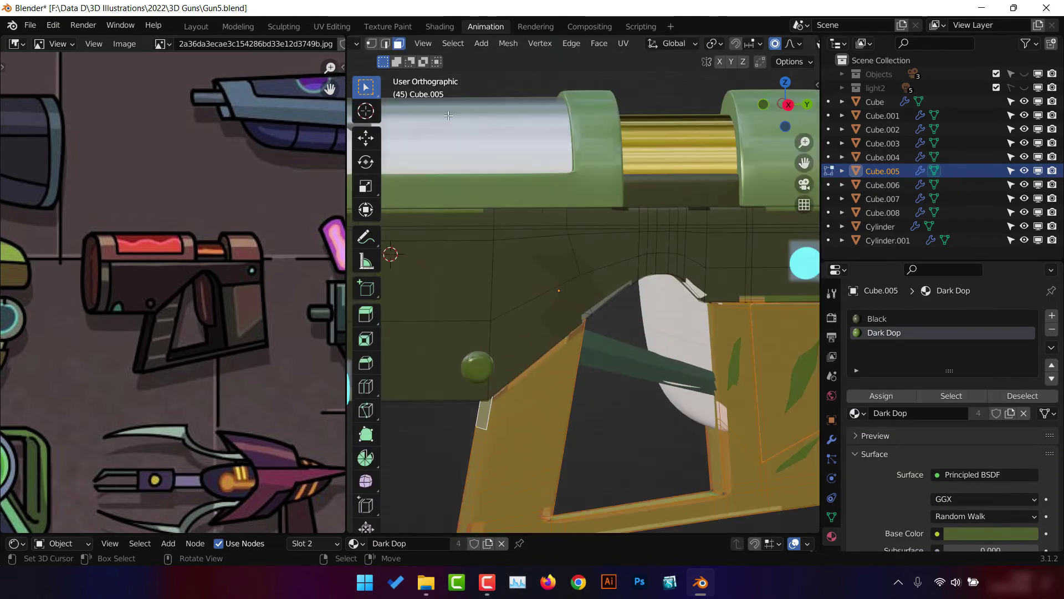
# Select more grip faces and add another material slot to the body.
pyautogui.scroll(5, 734, 347)
pyautogui.click(717, 357)
pyautogui.moveTo(717, 356)
pyautogui.mouseDown(button='middle')
pyautogui.moveTo(484, 285)
pyautogui.moveTo(591, 257)
pyautogui.mouseUp(button='middle')
pyautogui.keyDown('shift'); pyautogui.click(485, 285); pyautogui.keyUp('shift')
pyautogui.keyDown('shift'); pyautogui.click(670, 253); pyautogui.keyUp('shift')
pyautogui.moveTo(670, 253); pyautogui.dragTo(689, 411, button='middle')
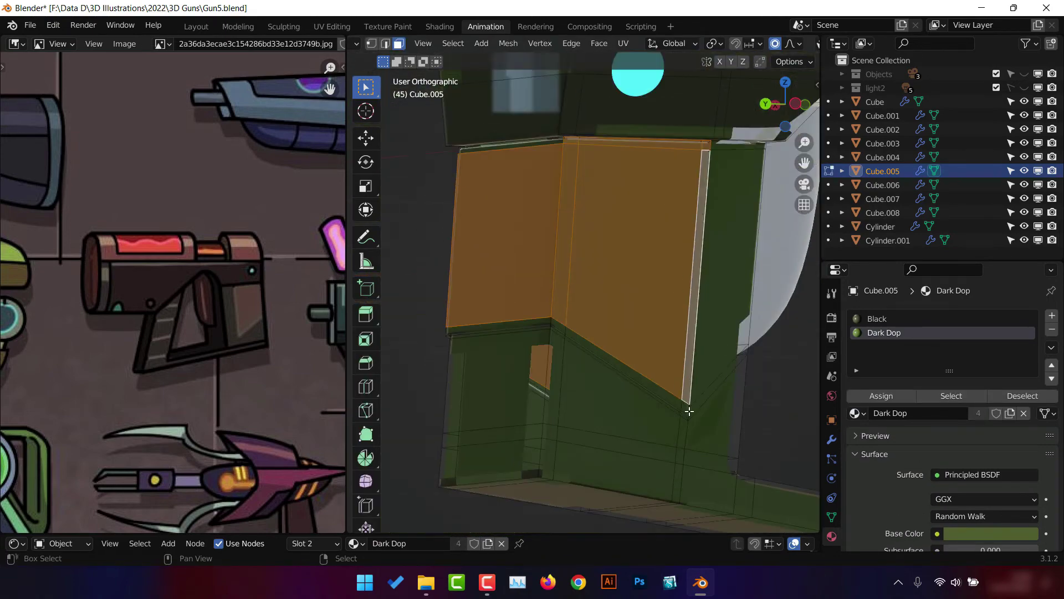
pyautogui.moveTo(556, 325); pyautogui.dragTo(668, 344, button='middle')
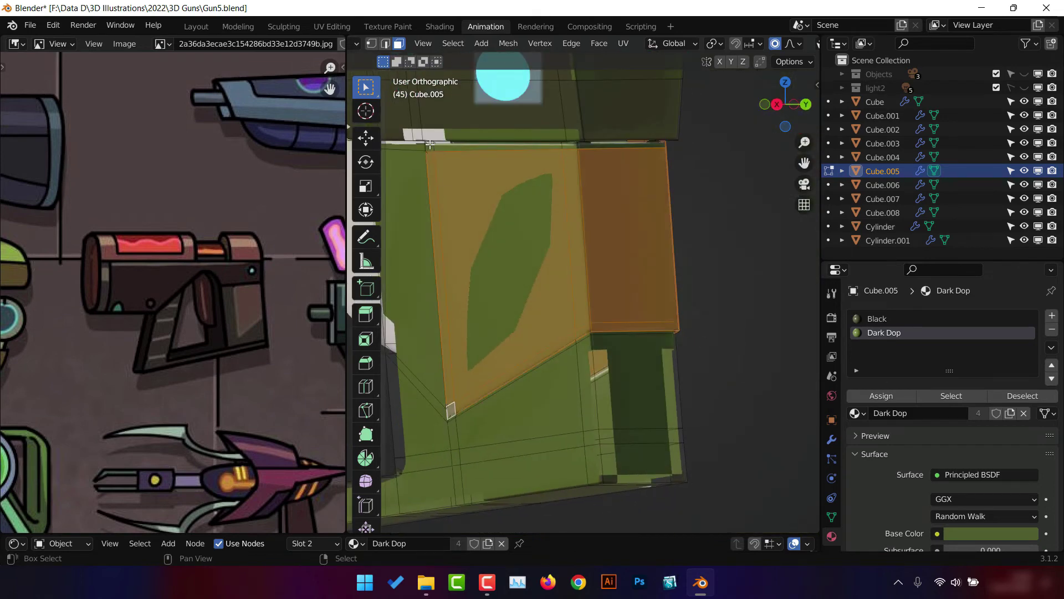
pyautogui.click(1052, 316)
pyautogui.click(855, 413)
# Assign Black to the selected grip faces and set the third slot to Dark Blue.
pyautogui.click(887, 281)
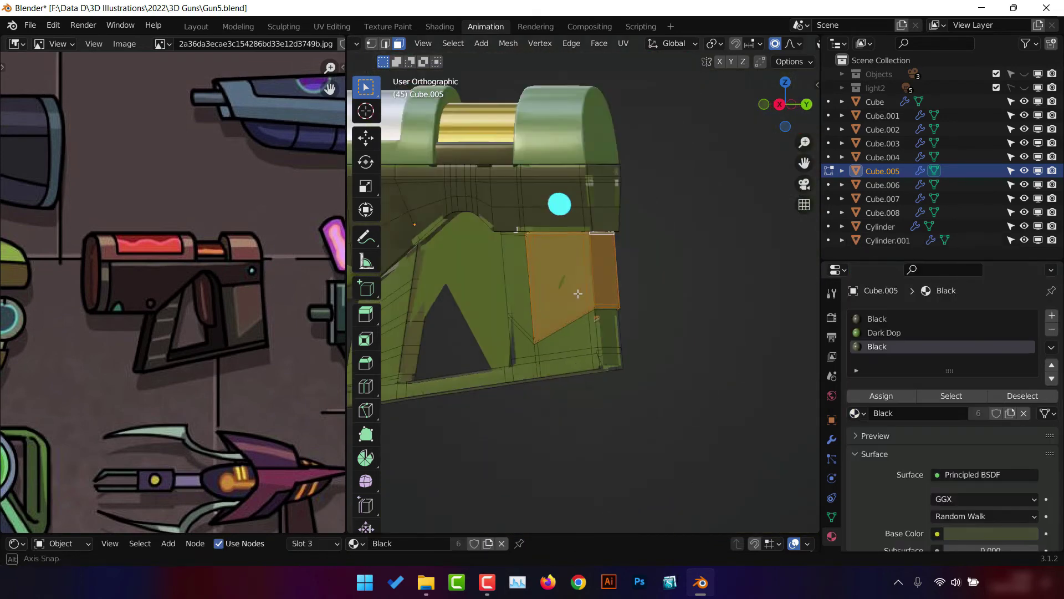
pyautogui.click(875, 390)
pyautogui.press('Tab')
pyautogui.scroll(-2, 647, 349)
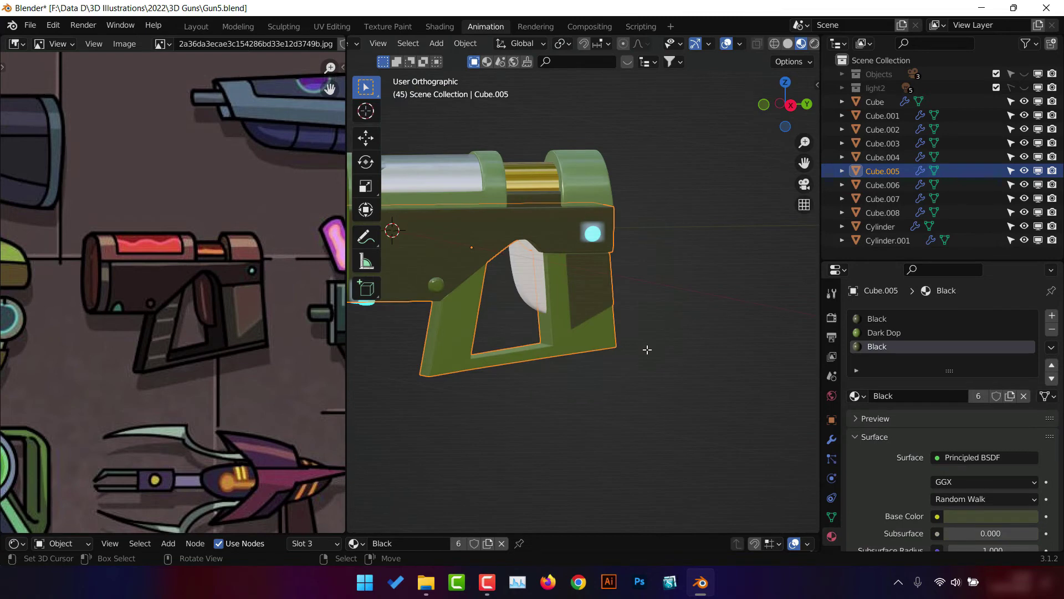
pyautogui.click(856, 396)
pyautogui.click(890, 297)
# Eyedrop the red-brown from the reference gun as the base colour.
pyautogui.keyDown('shift'); pyautogui.moveTo(608, 357); pyautogui.dragTo(704, 400, button='middle'); pyautogui.keyUp('shift')
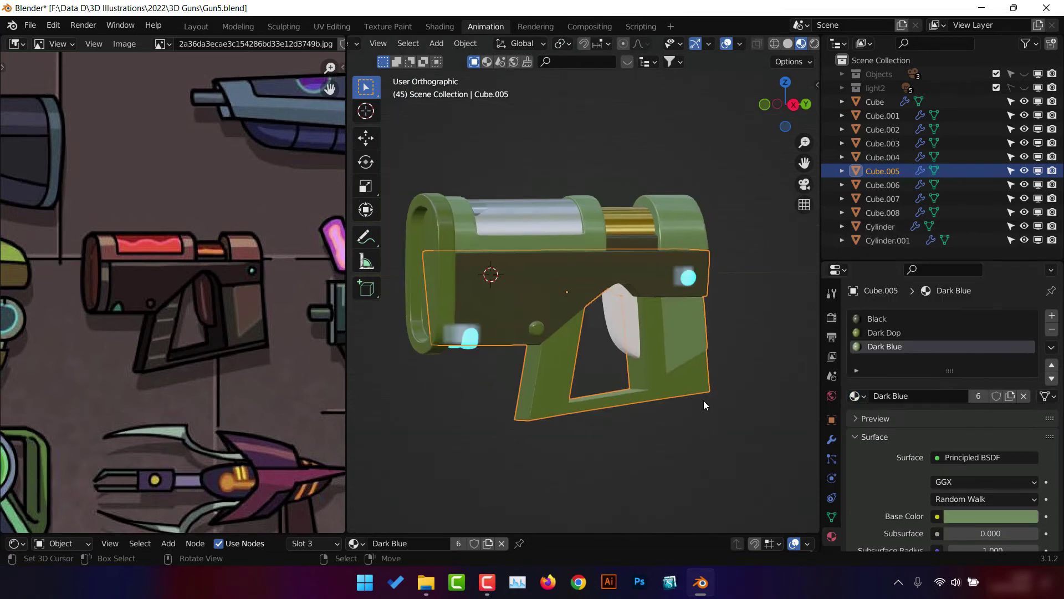
pyautogui.click(991, 516)
pyautogui.click(991, 516)
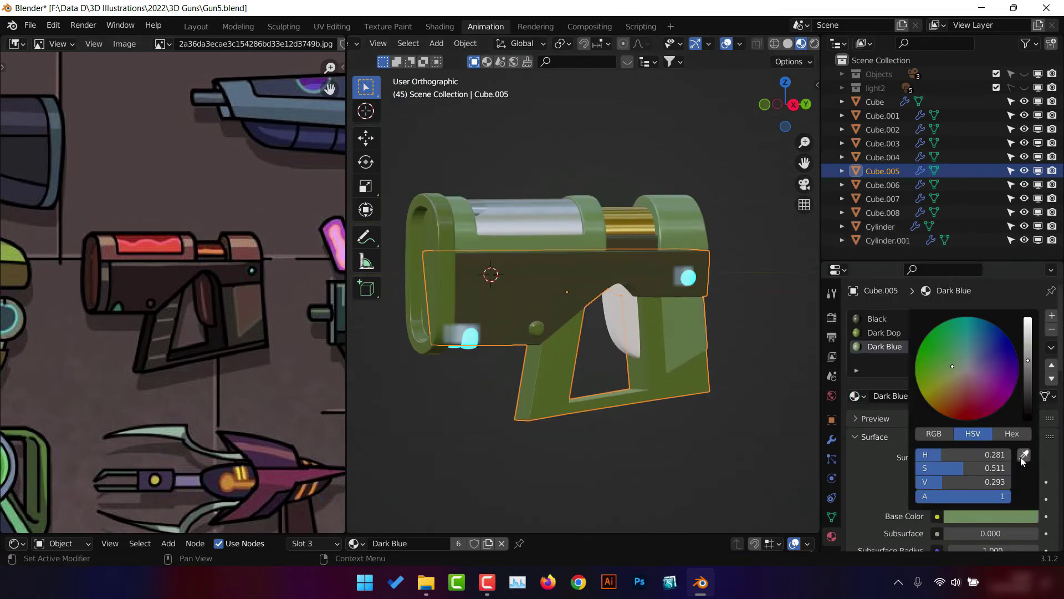
pyautogui.click(990, 491)
pyautogui.click(251, 238)
pyautogui.click(991, 516)
pyautogui.click(990, 492)
pyautogui.click(251, 238)
pyautogui.click(971, 515)
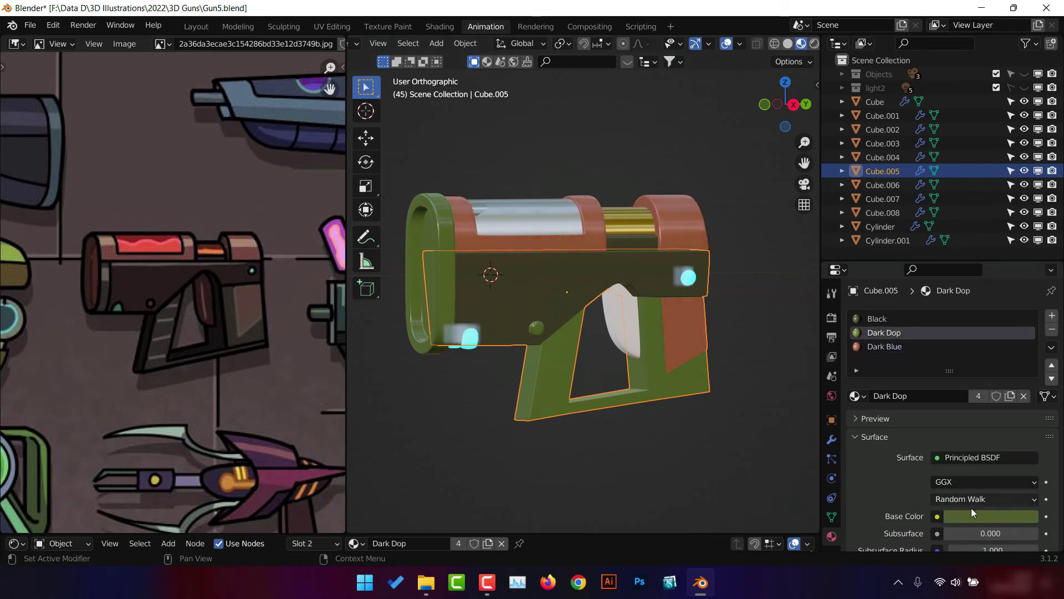
# Darken Dark Dop to near-black grey and review the body's Black material colour.
pyautogui.click(971, 511)
pyautogui.moveTo(1027, 343); pyautogui.dragTo(1026, 378)
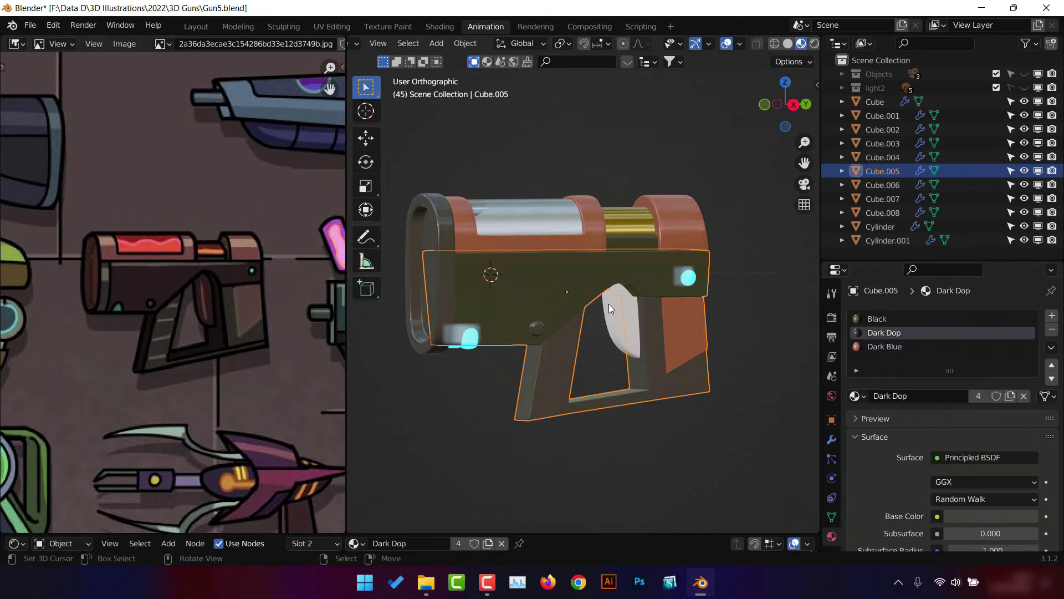
pyautogui.click(608, 303)
pyautogui.click(598, 378)
pyautogui.click(877, 318)
pyautogui.click(975, 518)
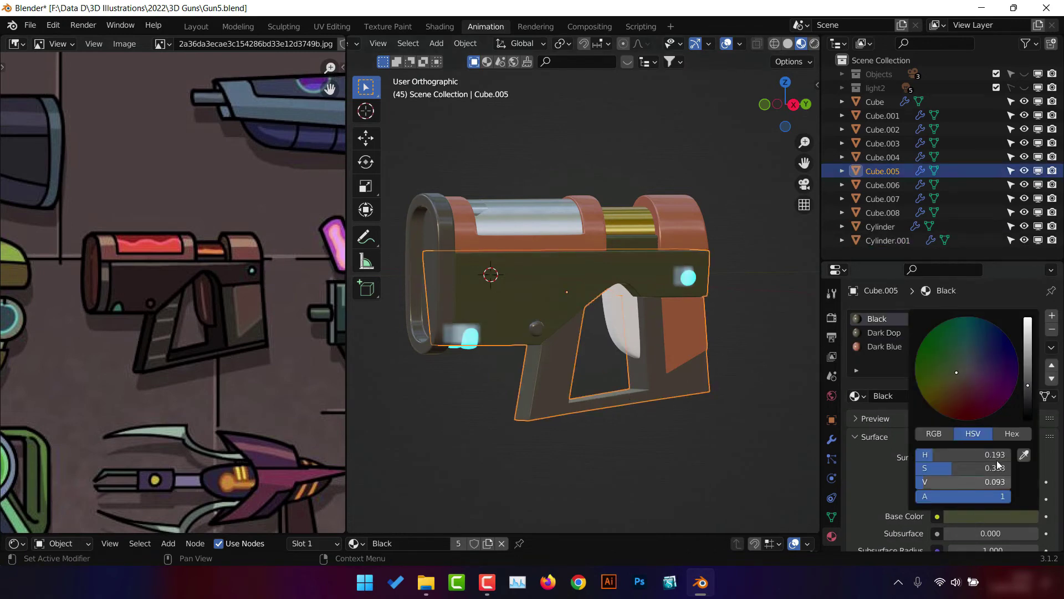
# Give the trigger the Black material and switch to Rendered shading.
pyautogui.click(529, 220)
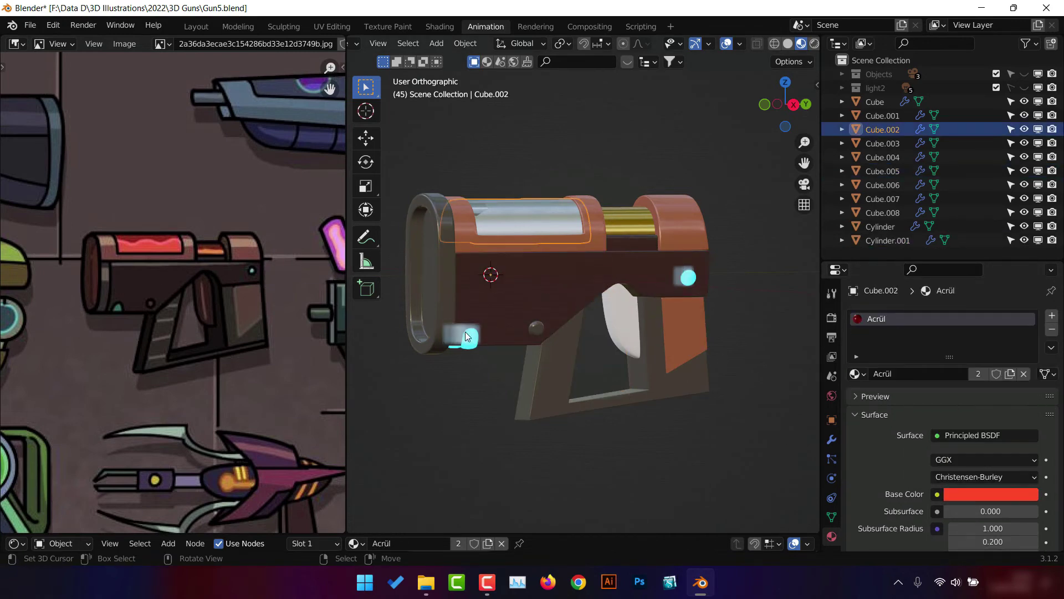
pyautogui.click(1023, 373)
pyautogui.click(857, 373)
pyautogui.click(887, 409)
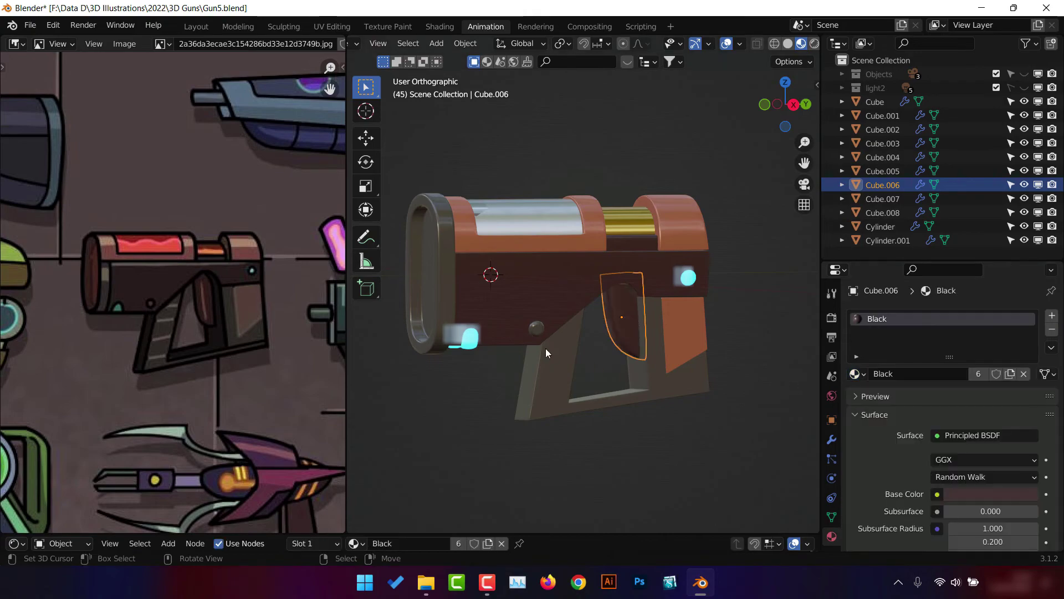
pyautogui.click(427, 289)
pyautogui.click(588, 286)
# Adjust the Black material's base colour.
pyautogui.click(670, 353)
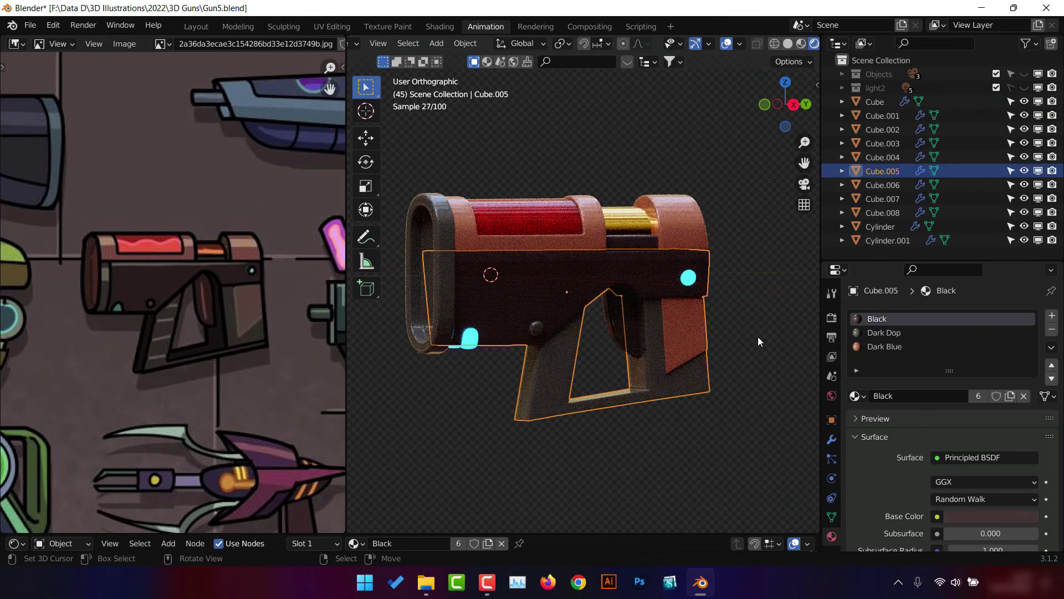
pyautogui.click(990, 516)
pyautogui.click(883, 115)
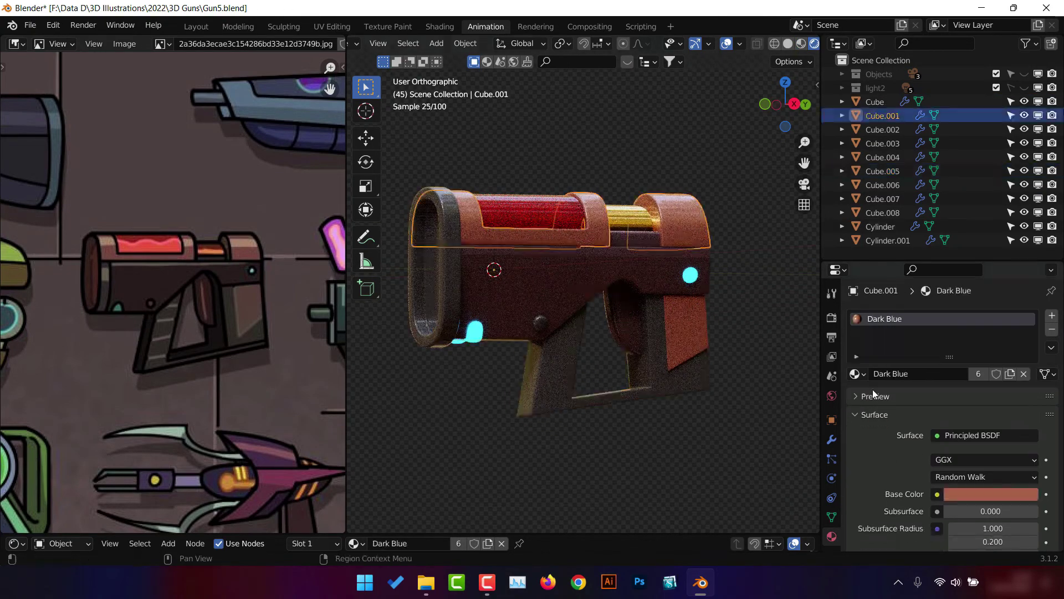
pyautogui.click(990, 493)
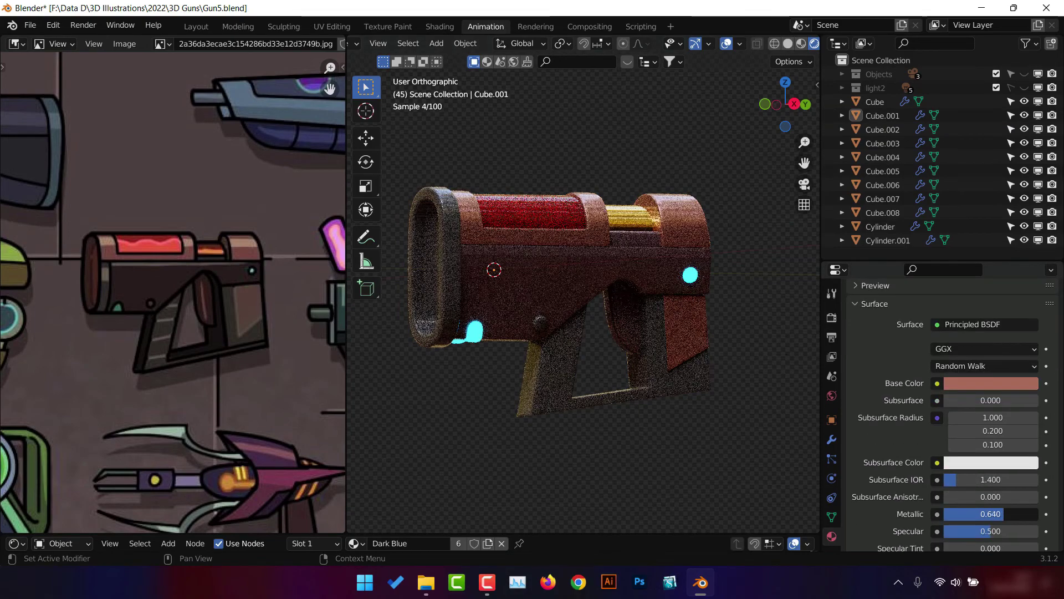
# Try Fluid and other materials on chamber Cube.002, settling on Glass.
pyautogui.click(527, 219)
pyautogui.click(858, 374)
pyautogui.click(892, 497)
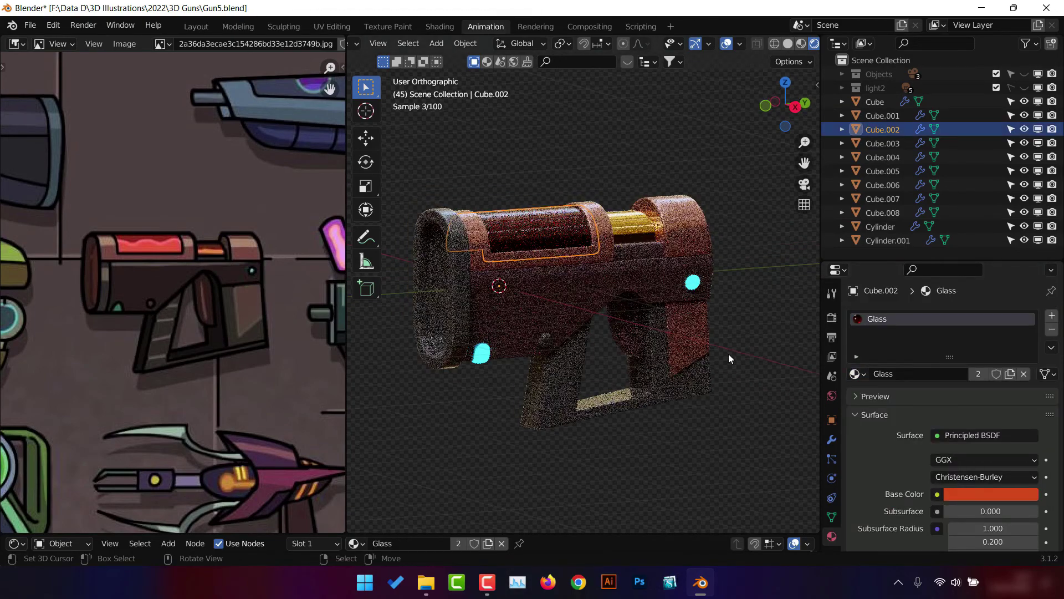
pyautogui.click(858, 373)
pyautogui.click(887, 480)
pyautogui.click(856, 375)
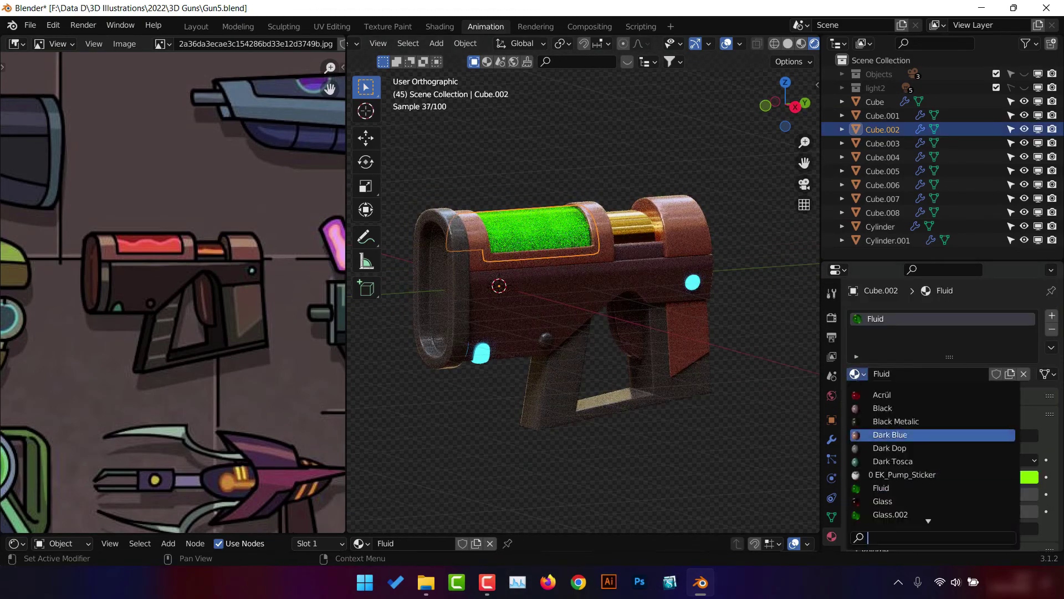
pyautogui.click(887, 502)
pyautogui.click(856, 376)
pyautogui.click(887, 396)
pyautogui.click(858, 374)
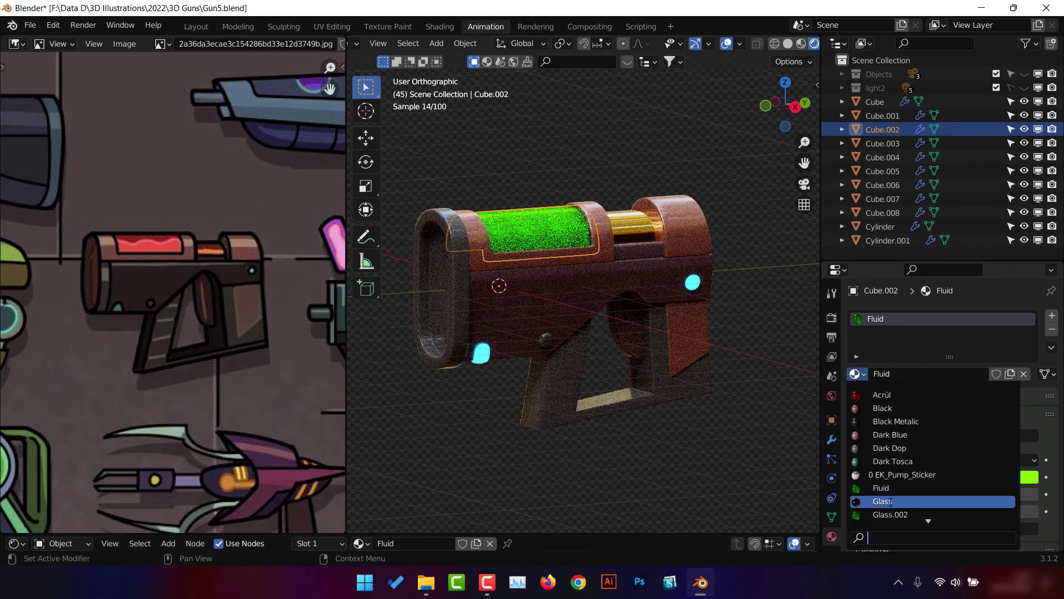
pyautogui.click(887, 499)
pyautogui.scroll(-10, 1036, 514)
pyautogui.scroll(8, 983, 449)
# Give chamber insert Cube.008 the Fluid material in red.
pyautogui.click(882, 213)
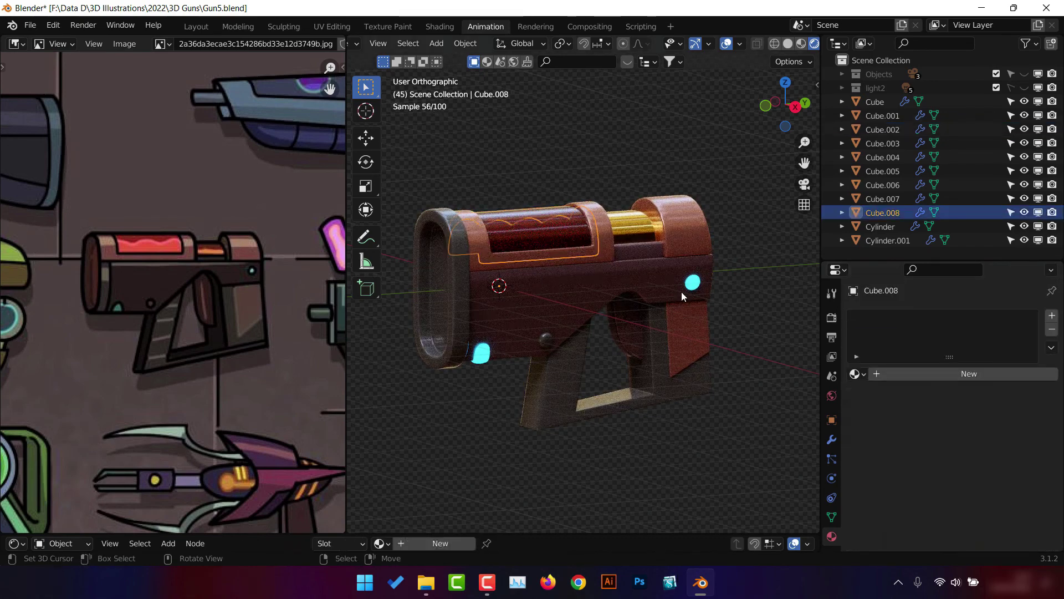
pyautogui.click(857, 374)
pyautogui.click(887, 407)
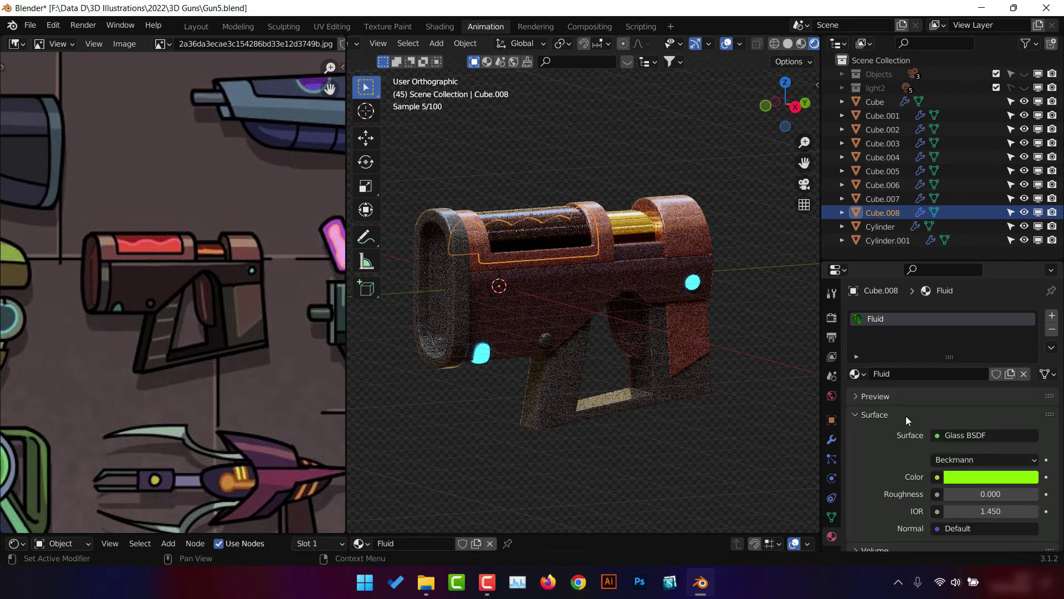
pyautogui.click(991, 476)
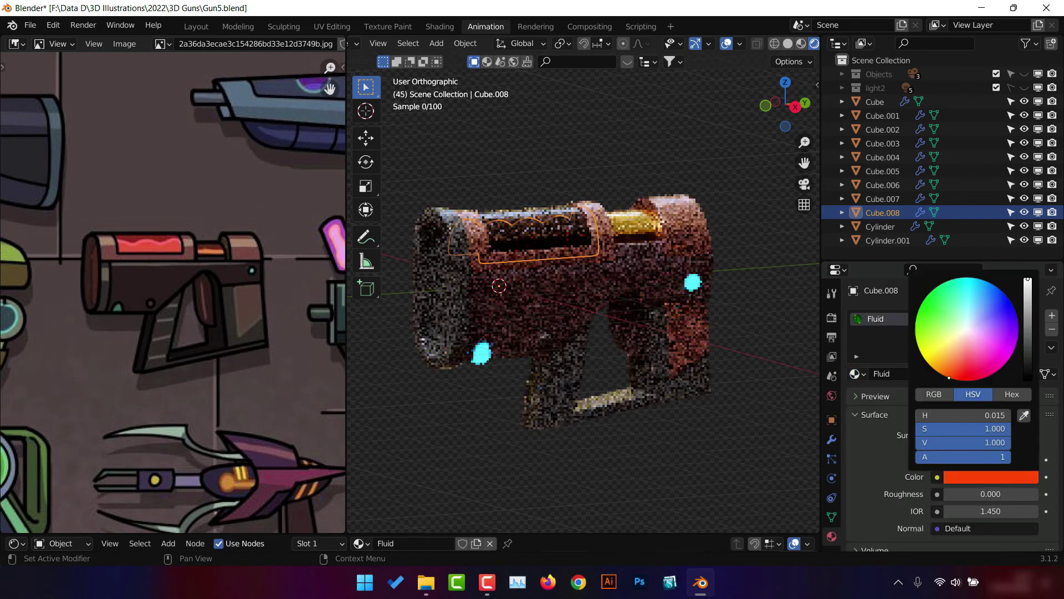
# Reselect the gun body and retune its Black material colour.
pyautogui.click(468, 317)
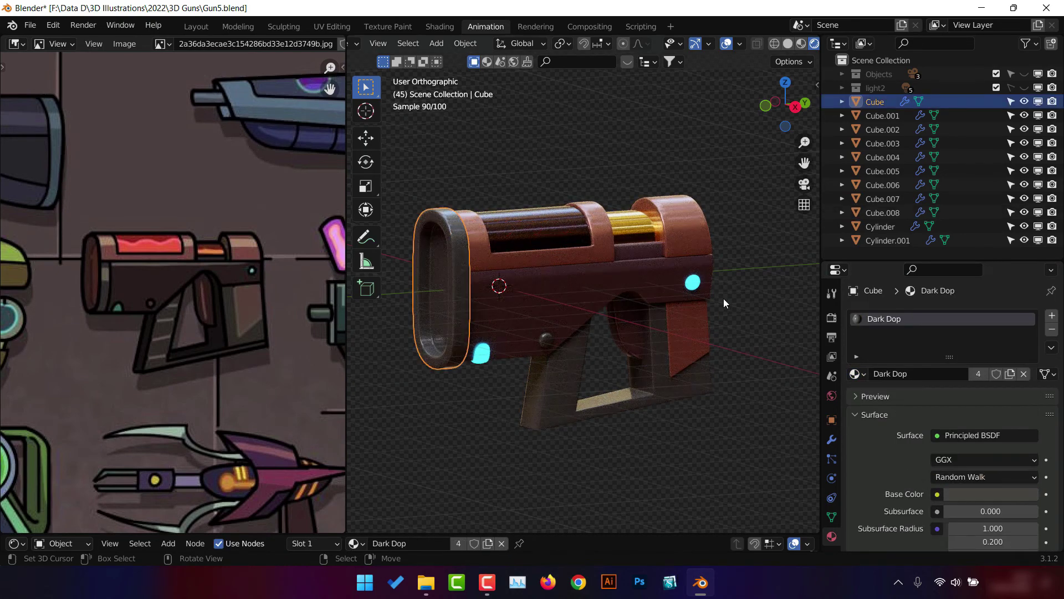
pyautogui.click(707, 302)
pyautogui.click(990, 516)
pyautogui.click(1029, 383)
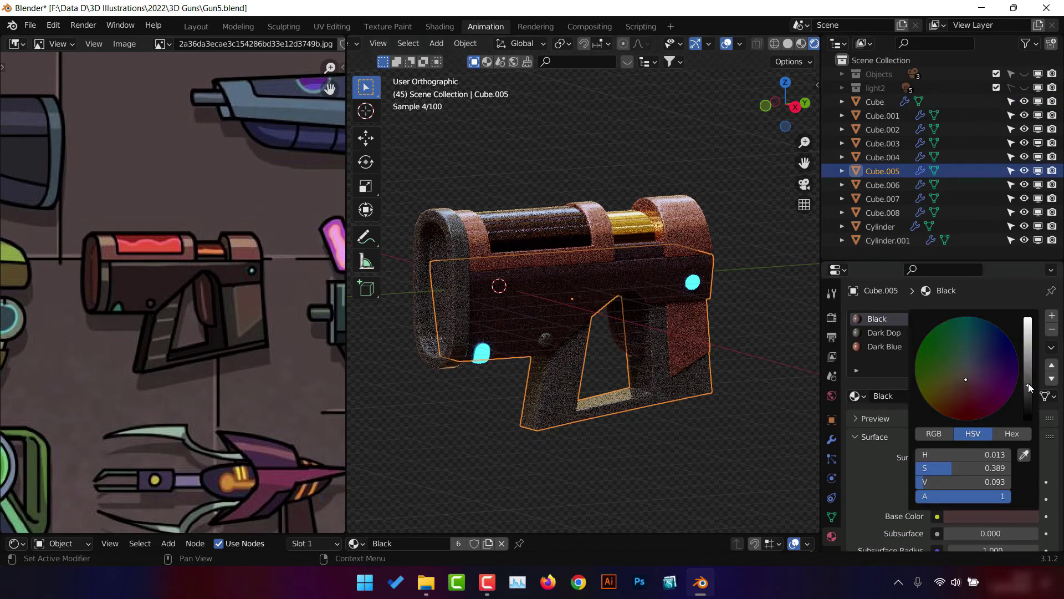
# Give Cube.006 the Dark Tosca material with a deep brown base colour.
pyautogui.click(691, 408)
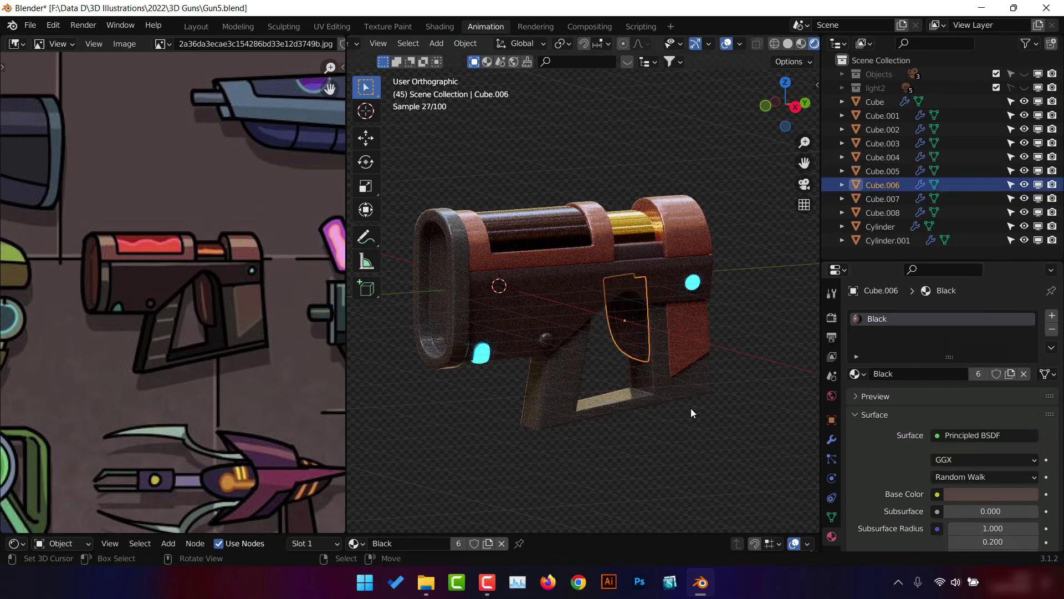
pyautogui.click(853, 376)
pyautogui.click(884, 457)
pyautogui.click(990, 494)
pyautogui.click(962, 365)
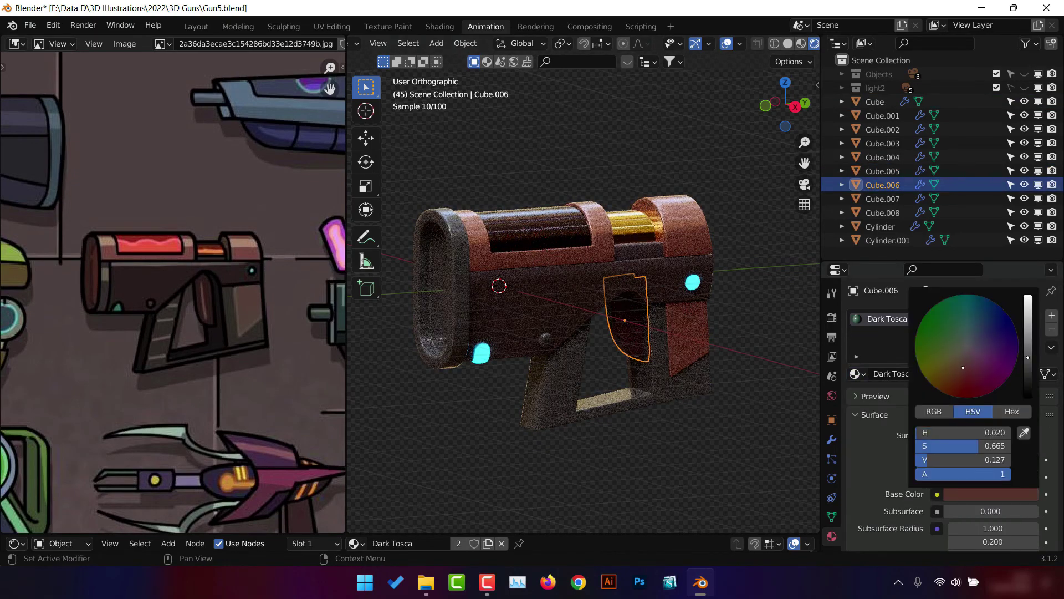
# Darken the Gold barrel's base colour to a deeper orange and view from the side.
pyautogui.click(662, 311)
pyautogui.click(990, 494)
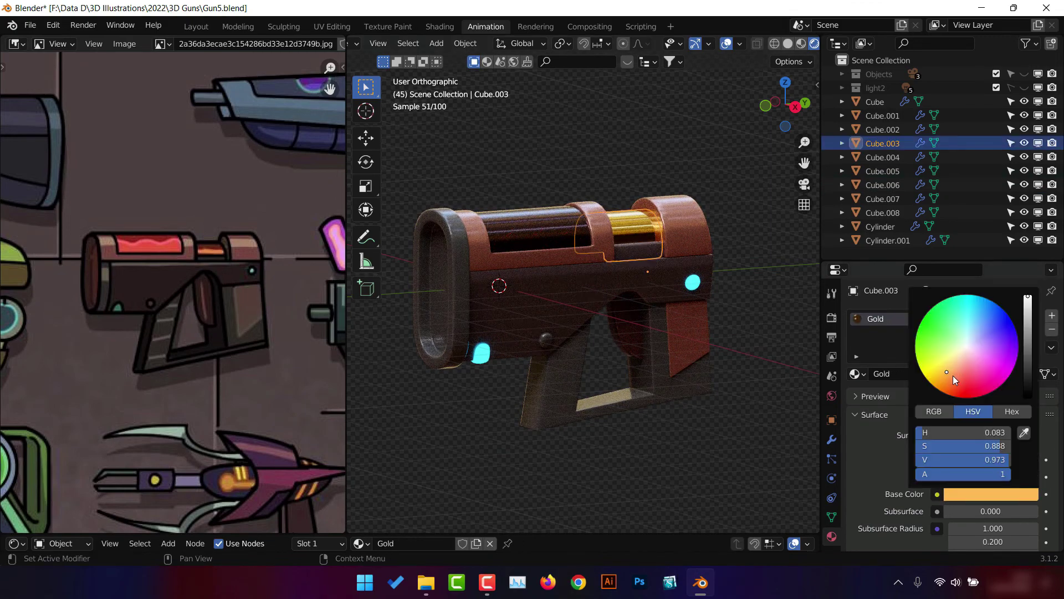
pyautogui.click(949, 377)
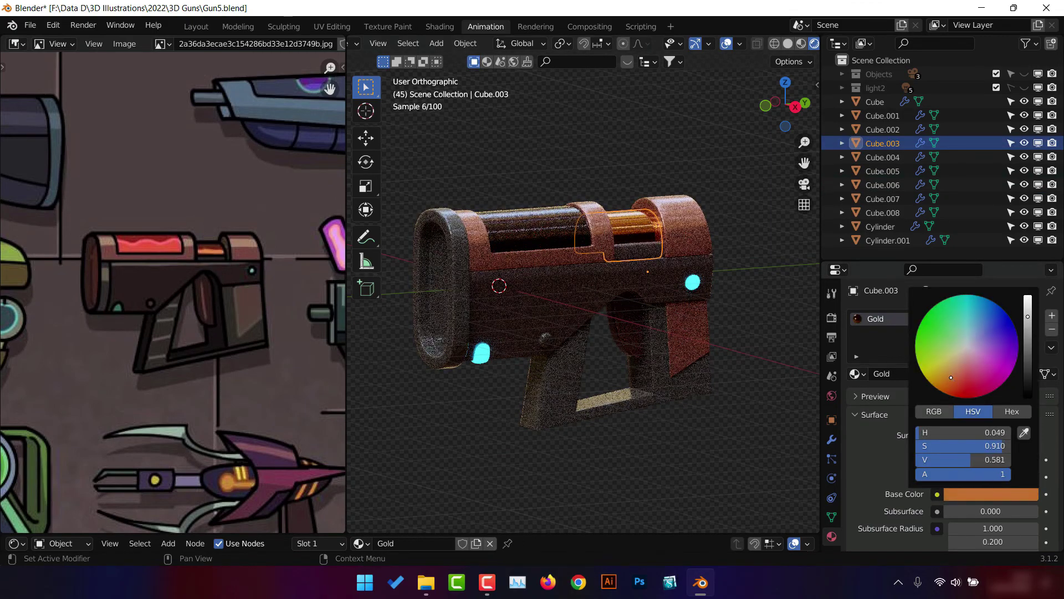
pyautogui.moveTo(743, 301); pyautogui.dragTo(737, 311, button='middle')
pyautogui.scroll(-6, 957, 491)
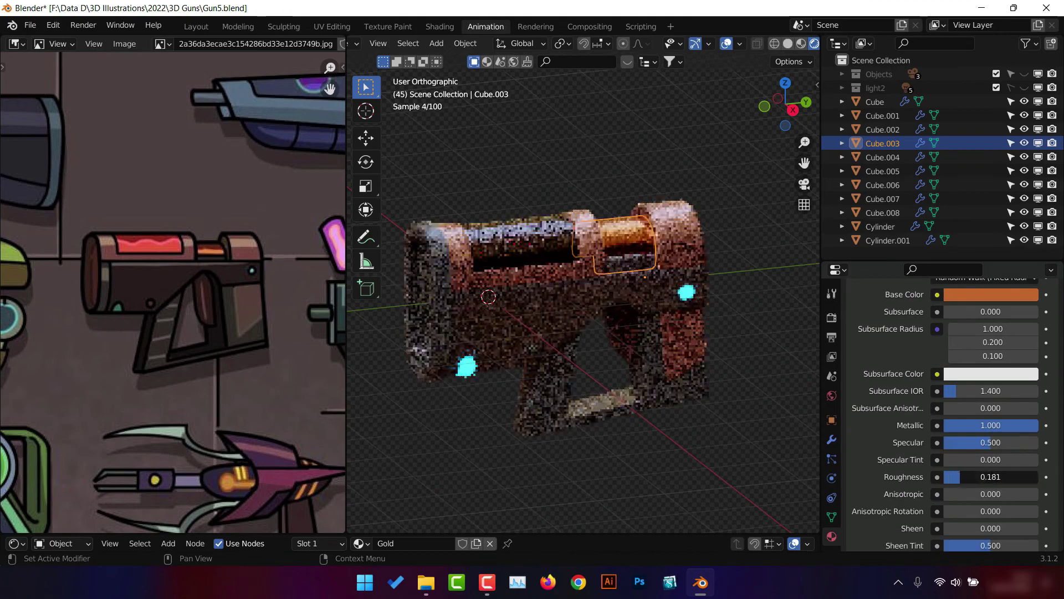
pyautogui.moveTo(752, 369); pyautogui.dragTo(590, 321, button='middle')
# On the stock, add a second material slot and assign Fluid to its inner front face.
pyautogui.click(451, 250)
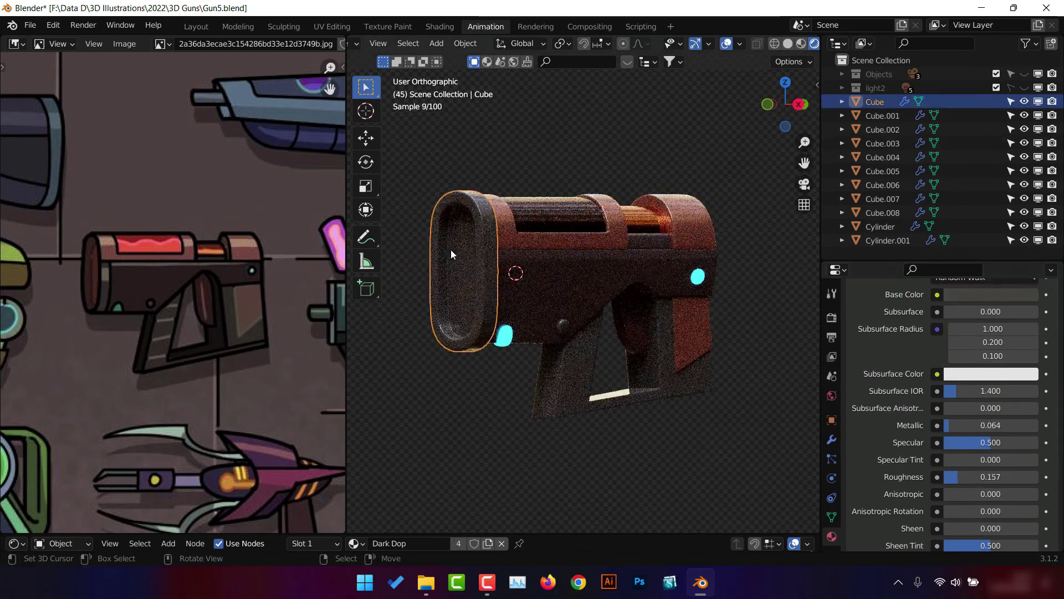
pyautogui.press('Tab')
pyautogui.click(451, 249)
pyautogui.click(1051, 315)
pyautogui.click(856, 413)
pyautogui.click(881, 364)
pyautogui.click(881, 396)
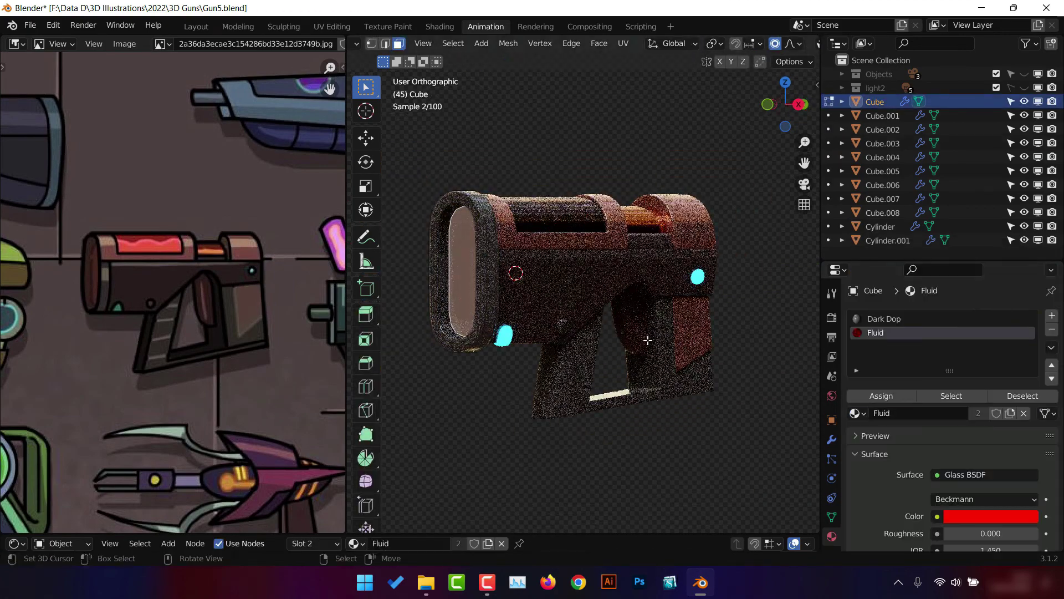
# Zoom and pan onto the stock face in solid shading, then return to rendered view.
pyautogui.click(856, 413)
pyautogui.scroll(2, 556, 344)
pyautogui.keyDown('shift'); pyautogui.moveTo(445, 300); pyautogui.dragTo(556, 344, button='middle'); pyautogui.keyUp('shift')
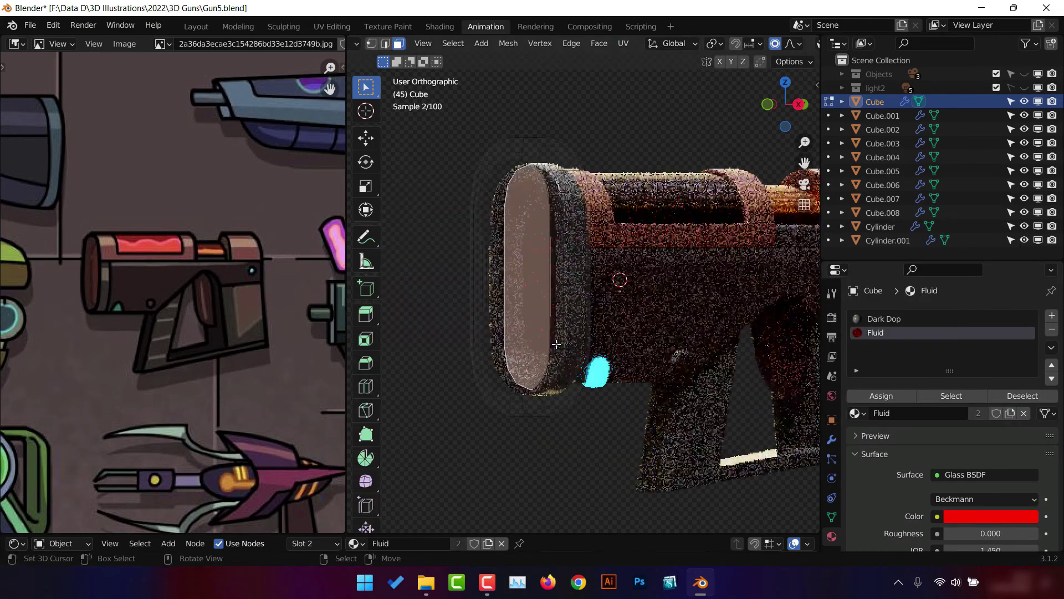
pyautogui.press('z')
pyautogui.scroll(3, 556, 343)
pyautogui.press('8')
pyautogui.press('Tab')
pyautogui.scroll(-2, 676, 344)
# Switch the inner face from Fluid to the RGB.004 blue-purple gradient glow, undoing a Screen try.
pyautogui.click(856, 396)
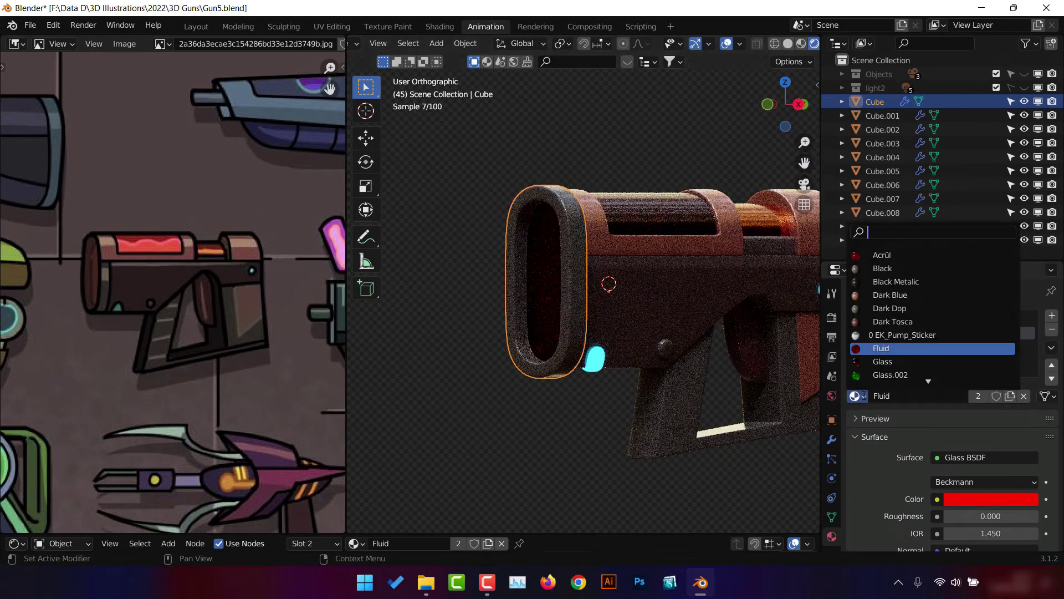
pyautogui.click(856, 396)
pyautogui.click(885, 335)
pyautogui.scroll(-2, 734, 368)
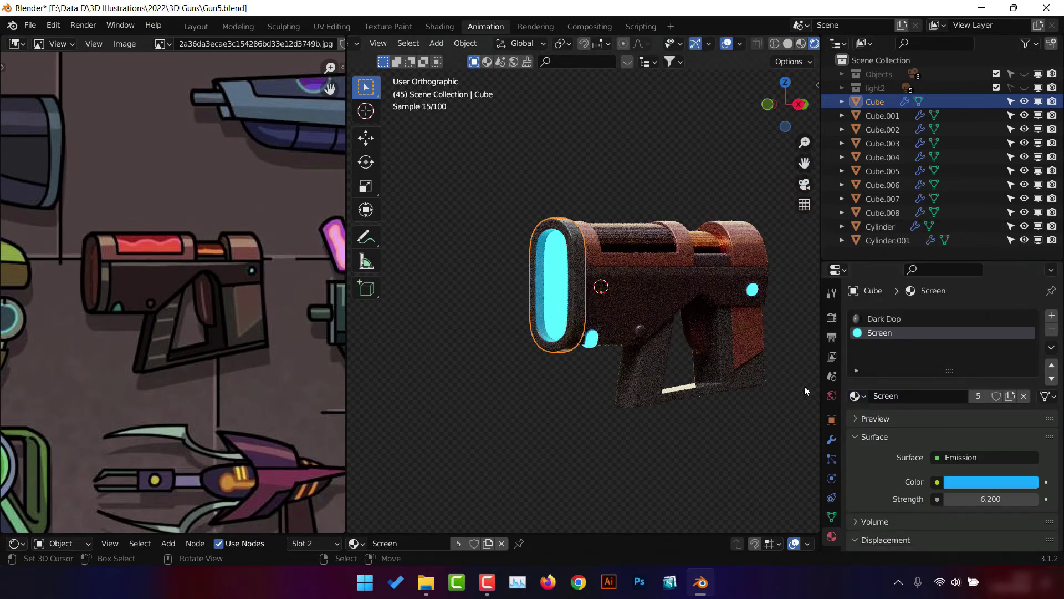
pyautogui.hotkey('ctrl', 'z')
pyautogui.click(857, 396)
pyautogui.click(887, 308)
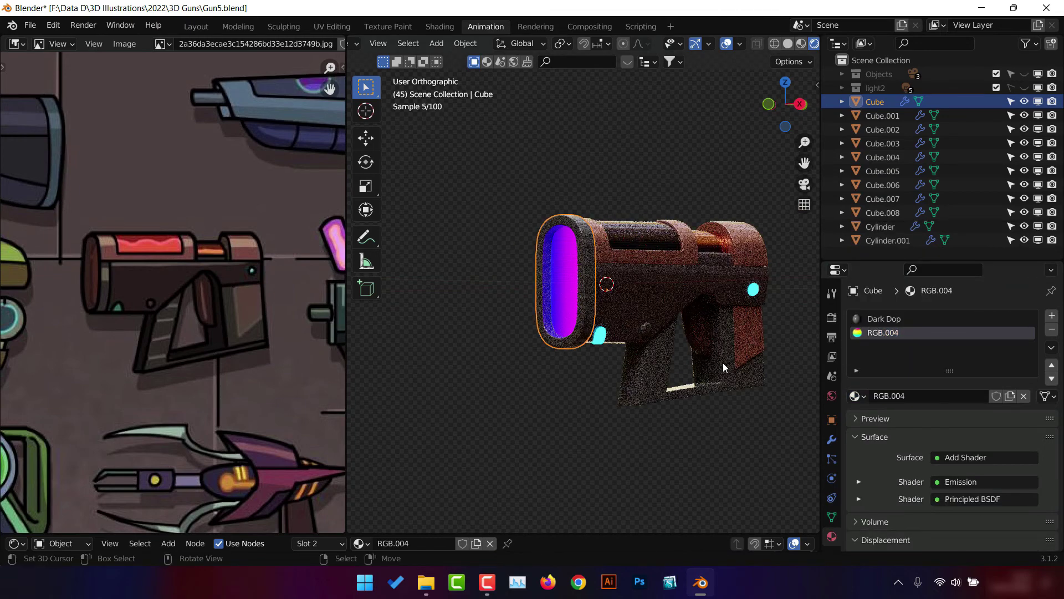
pyautogui.scroll(1, 731, 349)
pyautogui.hotkey('ctrl', 'z')
# Give the top chamber Cube.008 the RGB.004 material after trying Schrauben, turning it red.
pyautogui.click(856, 373)
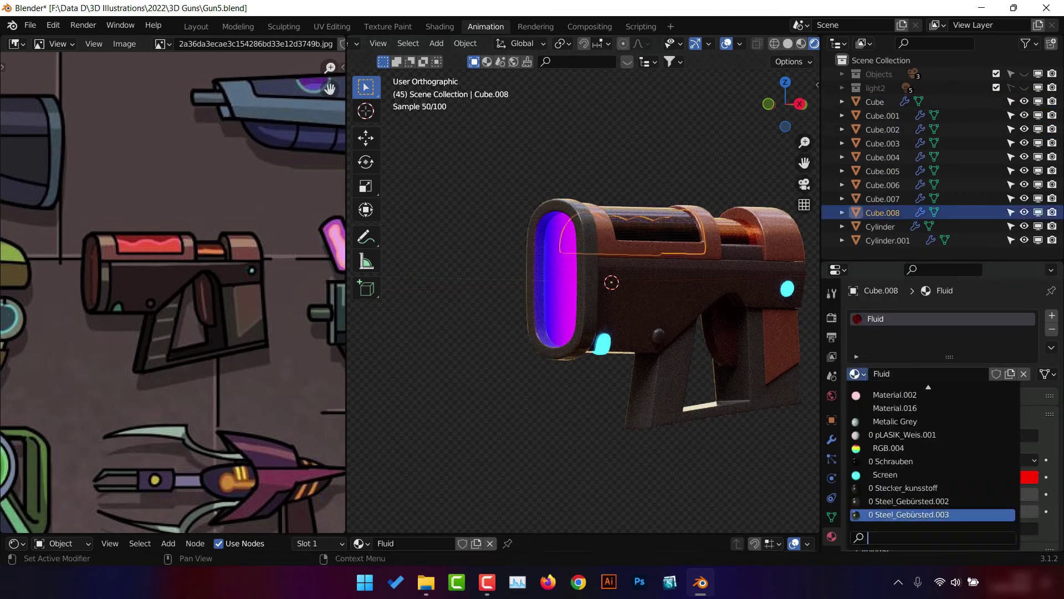
pyautogui.click(886, 452)
pyautogui.moveTo(756, 437); pyautogui.dragTo(750, 390, button='middle')
pyautogui.hotkey('ctrl', 'z')
pyautogui.click(856, 374)
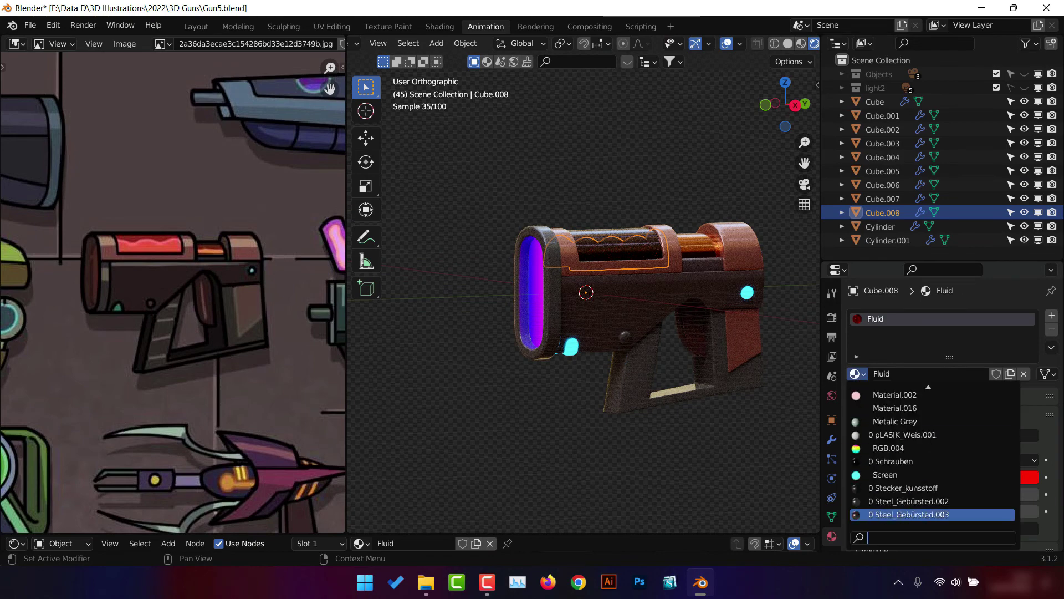
pyautogui.click(931, 462)
pyautogui.click(856, 374)
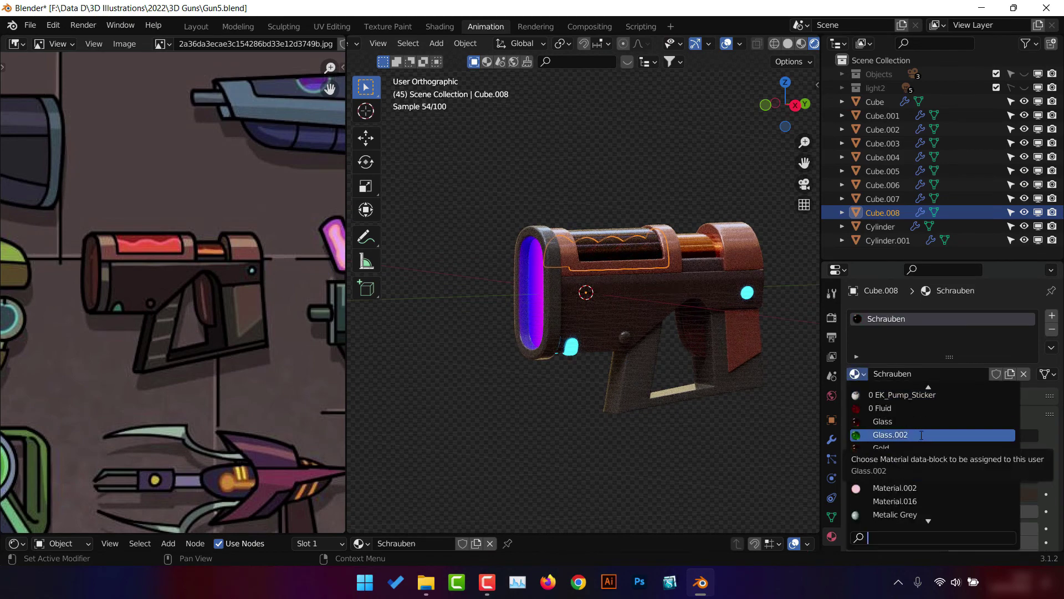
pyautogui.scroll(6, 918, 421)
pyautogui.click(873, 447)
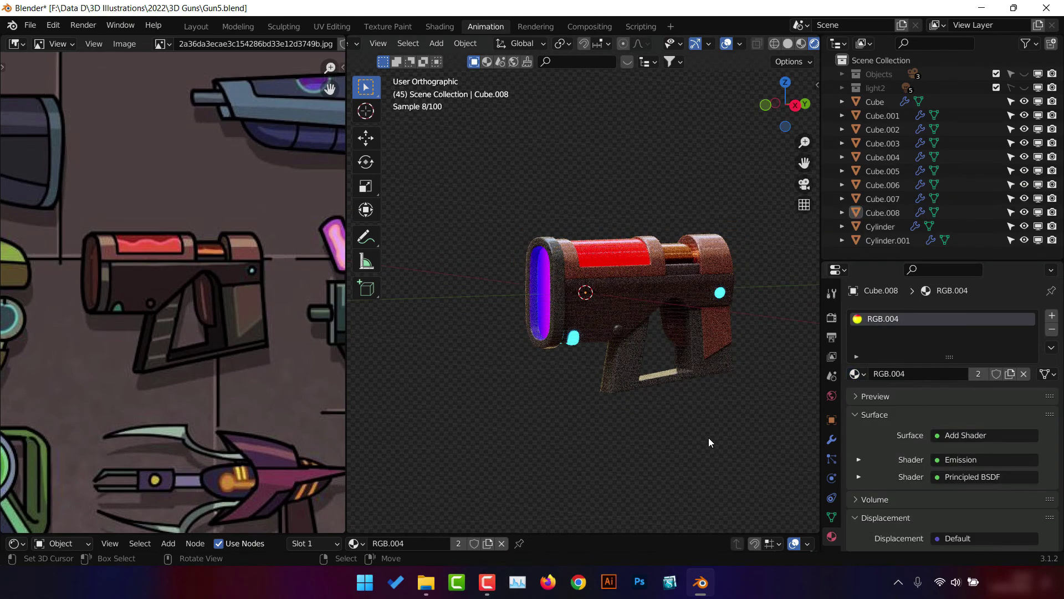
pyautogui.click(626, 360)
pyautogui.scroll(-8, 960, 493)
pyautogui.scroll(-1, 959, 487)
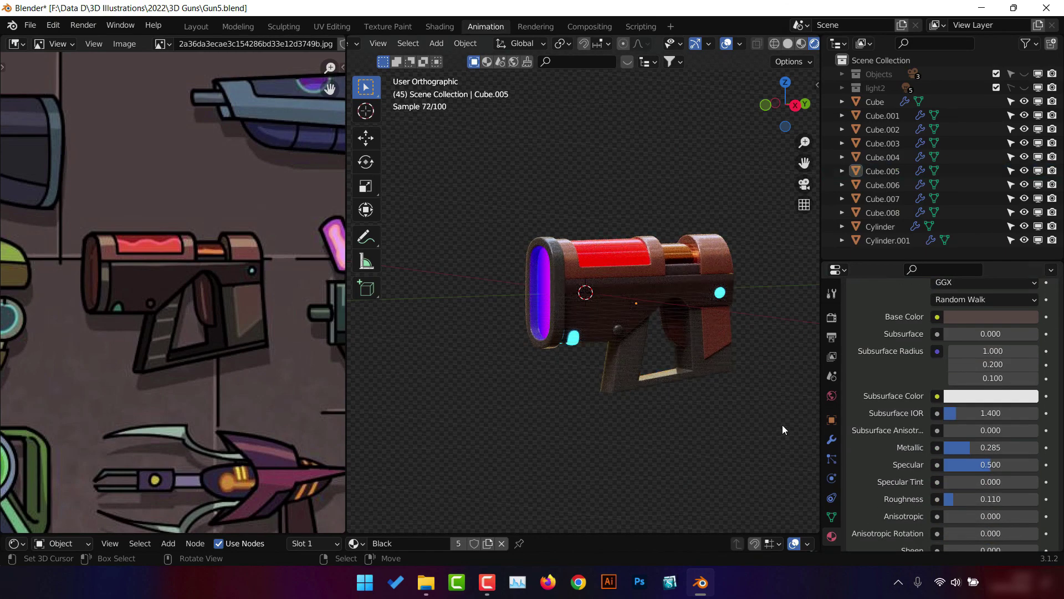
# Select the front stock piece and enlarge the Shader Editor to show its material nodes.
pyautogui.click(574, 308)
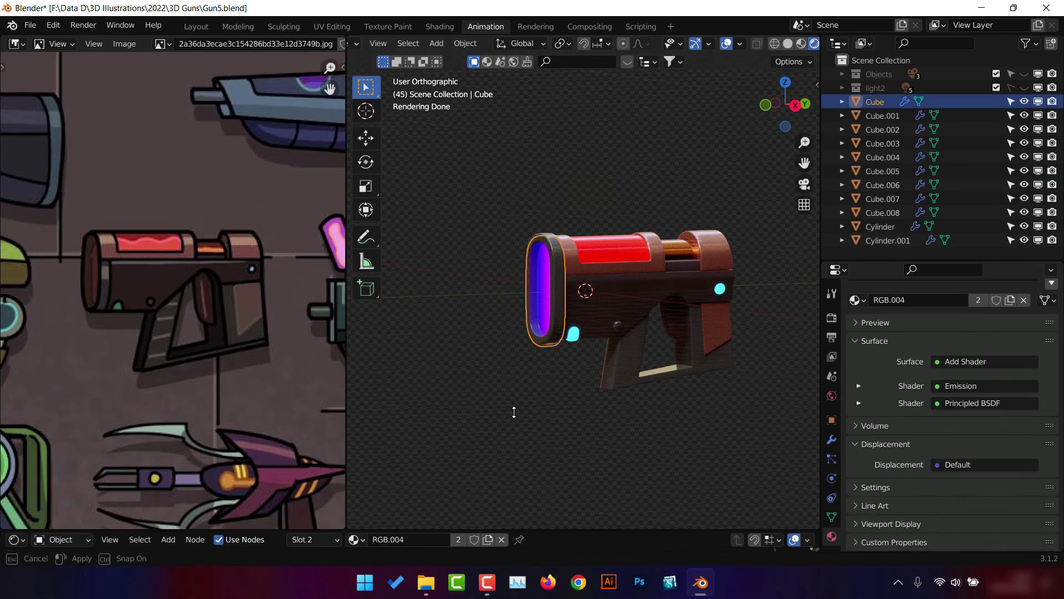
pyautogui.moveTo(516, 534); pyautogui.dragTo(515, 407)
pyautogui.scroll(-3, 856, 487)
pyautogui.click(859, 456)
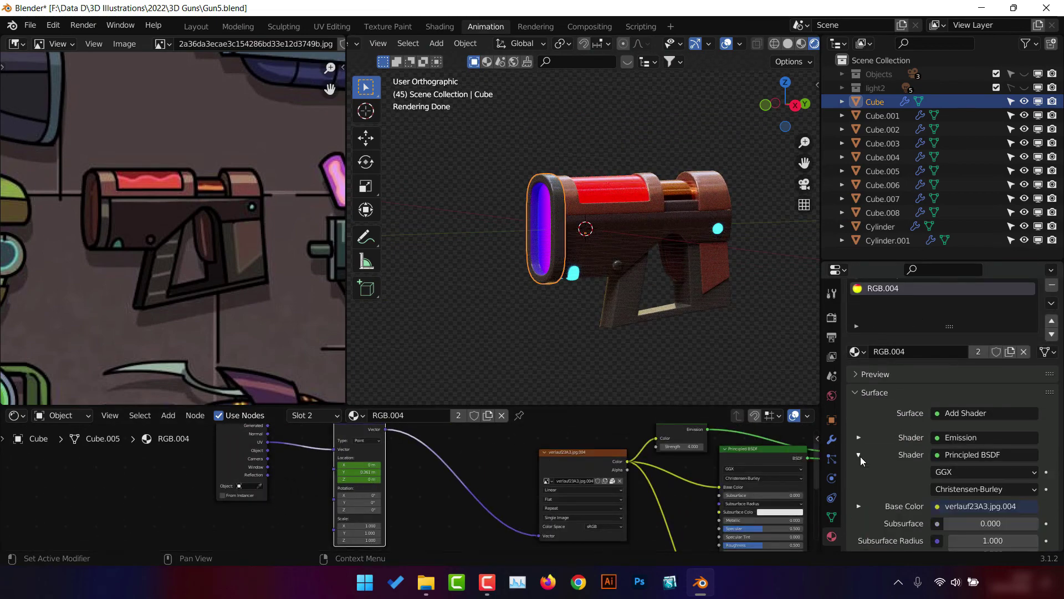
pyautogui.scroll(-8, 869, 461)
pyautogui.scroll(-1, 582, 467)
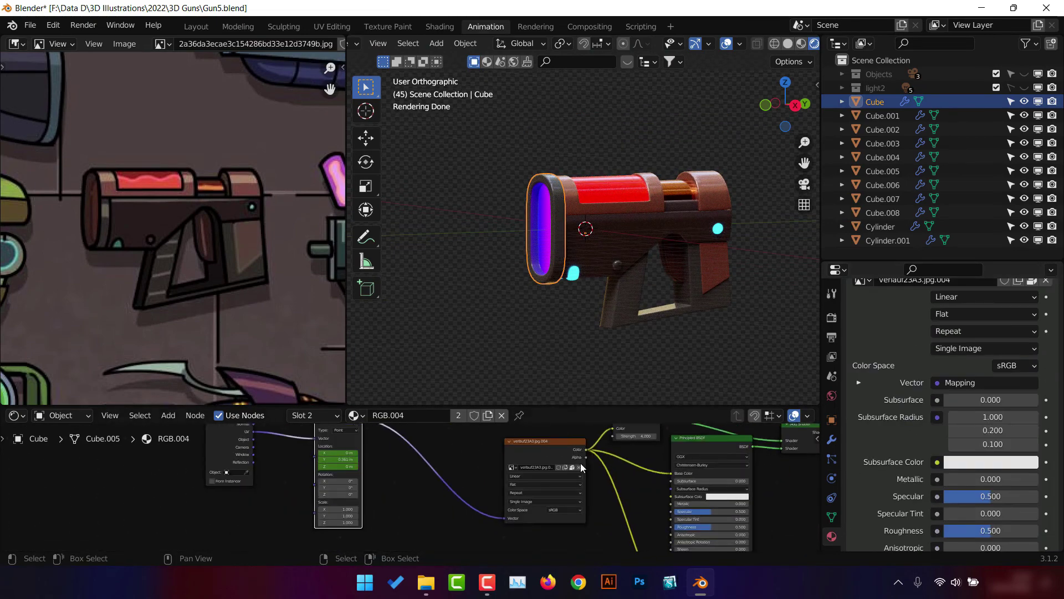
pyautogui.scroll(-2, 627, 471)
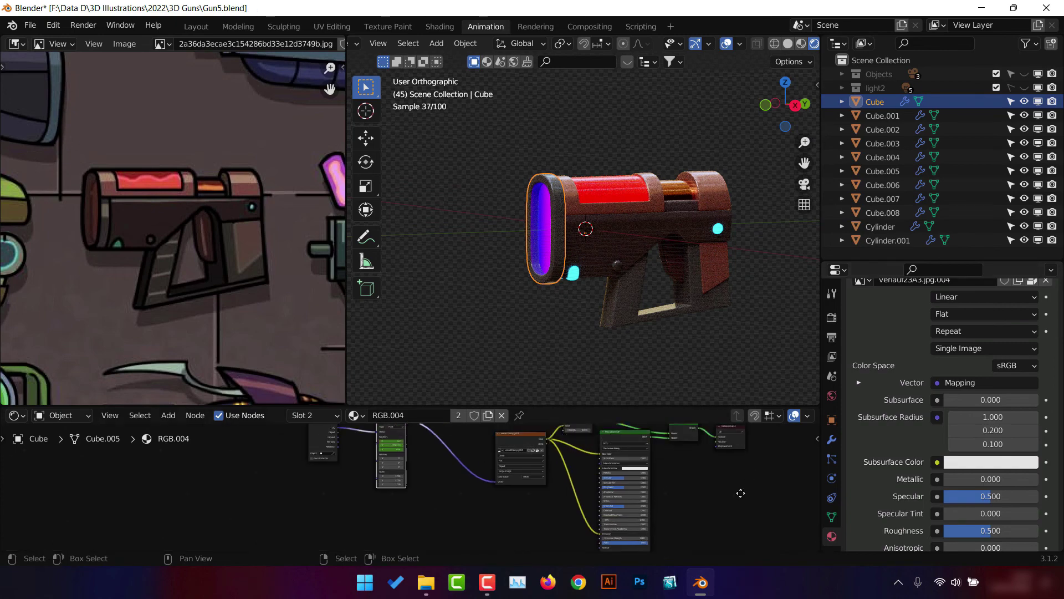
pyautogui.scroll(2, 653, 488)
pyautogui.scroll(2, 454, 494)
pyautogui.scroll(1, 455, 494)
# Set the gradient Mapping to Location Y about 7.44 m and Scale Y -5.800, turning the screen blue.
pyautogui.moveTo(443, 478)
pyautogui.mouseDown()
pyautogui.moveTo(388, 478)
pyautogui.moveTo(432, 478)
pyautogui.mouseUp()
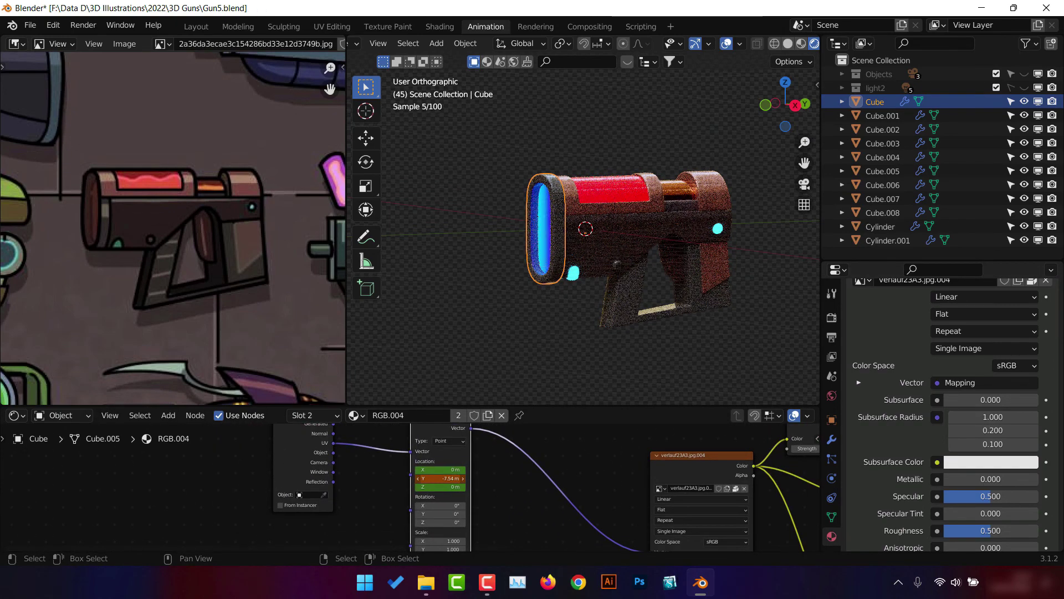
pyautogui.moveTo(682, 273); pyautogui.dragTo(707, 251, button='middle')
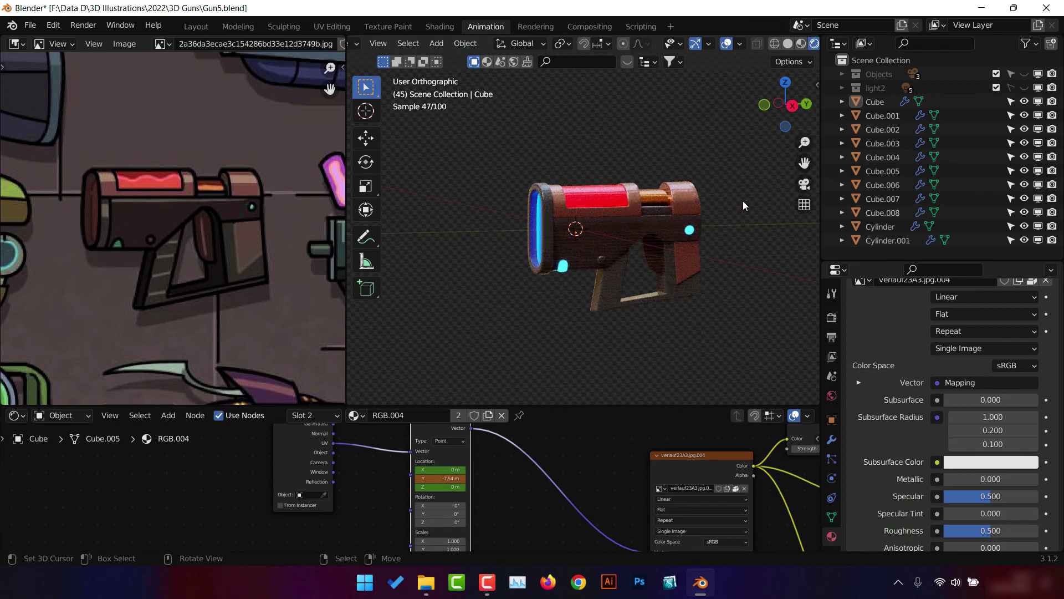
pyautogui.scroll(-1, 500, 498)
pyautogui.moveTo(471, 471); pyautogui.dragTo(454, 471)
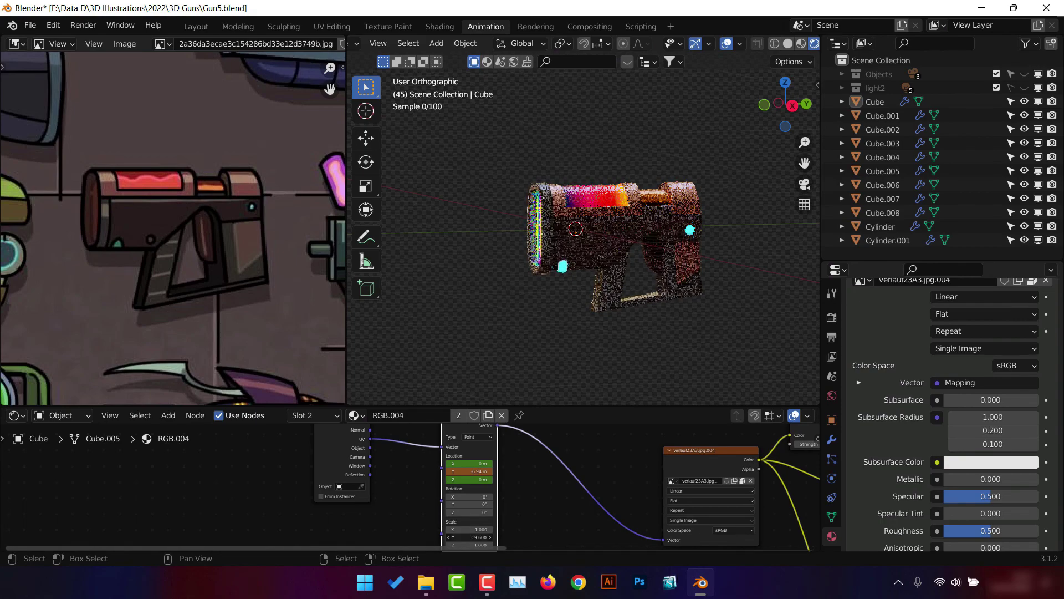
pyautogui.moveTo(477, 537)
pyautogui.mouseDown()
pyautogui.moveTo(454, 537)
pyautogui.moveTo(488, 537)
pyautogui.mouseUp()
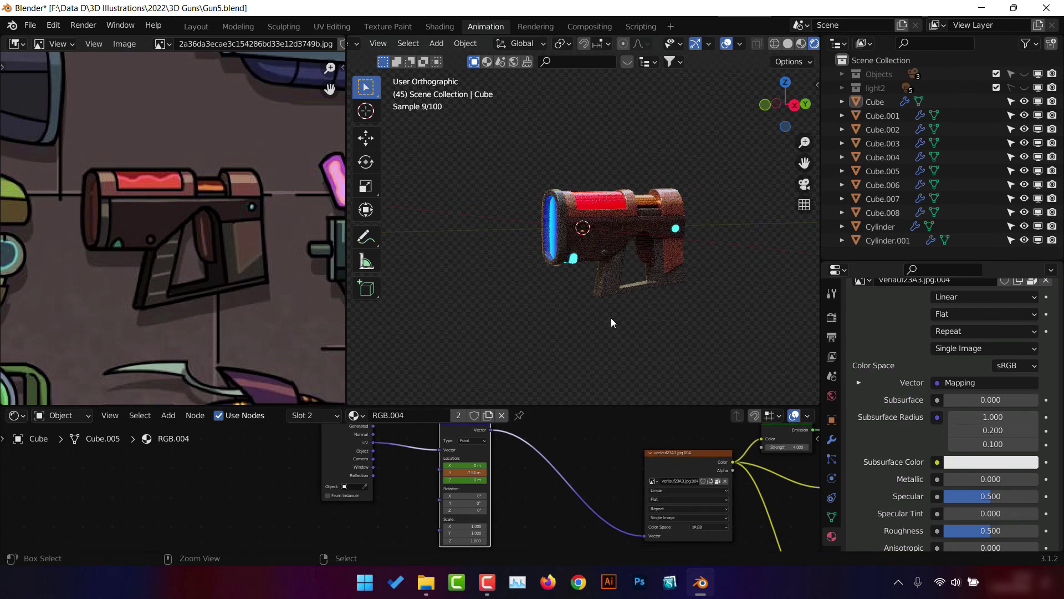
pyautogui.scroll(1, 682, 261)
# Select the red chamber panel and bring up its material list.
pyautogui.click(637, 176)
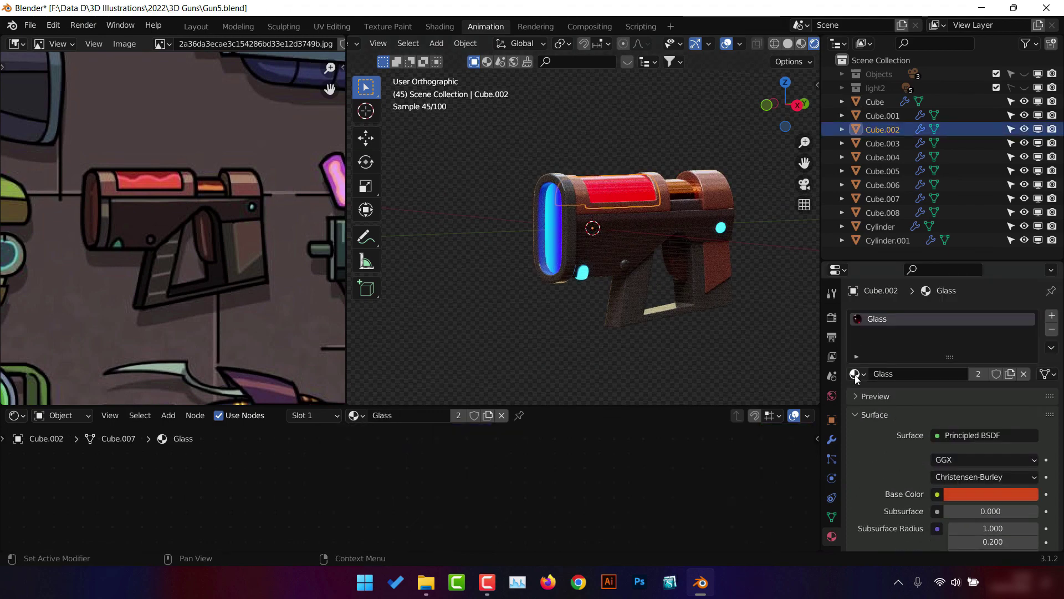
pyautogui.click(857, 373)
pyautogui.click(858, 373)
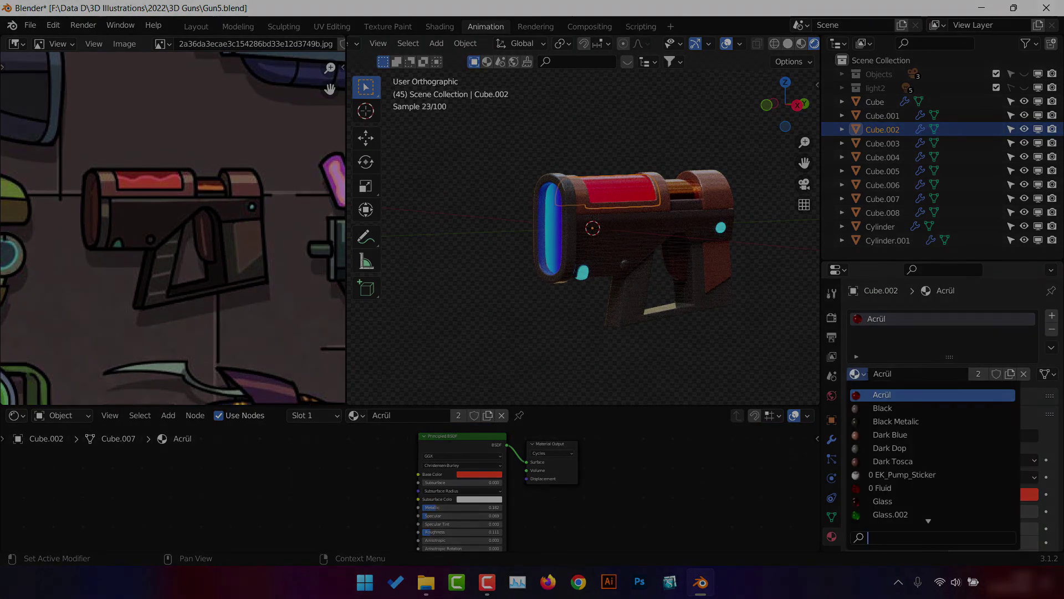